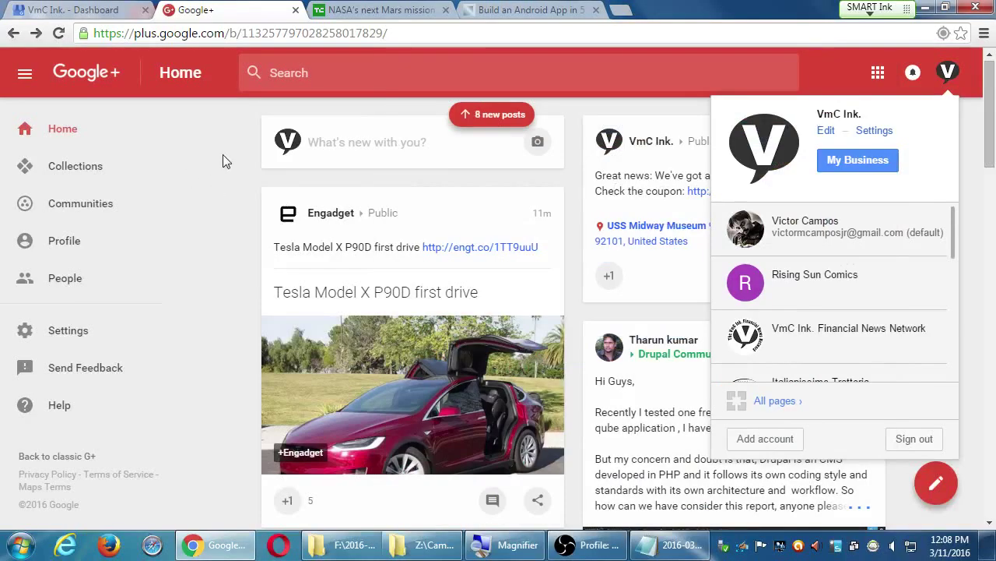
Step: Search Google+ for #glutenfree to list matching collections and communities like Gluten Free Foodies
{"action": "left_click", "coordinate": [232, 146]}
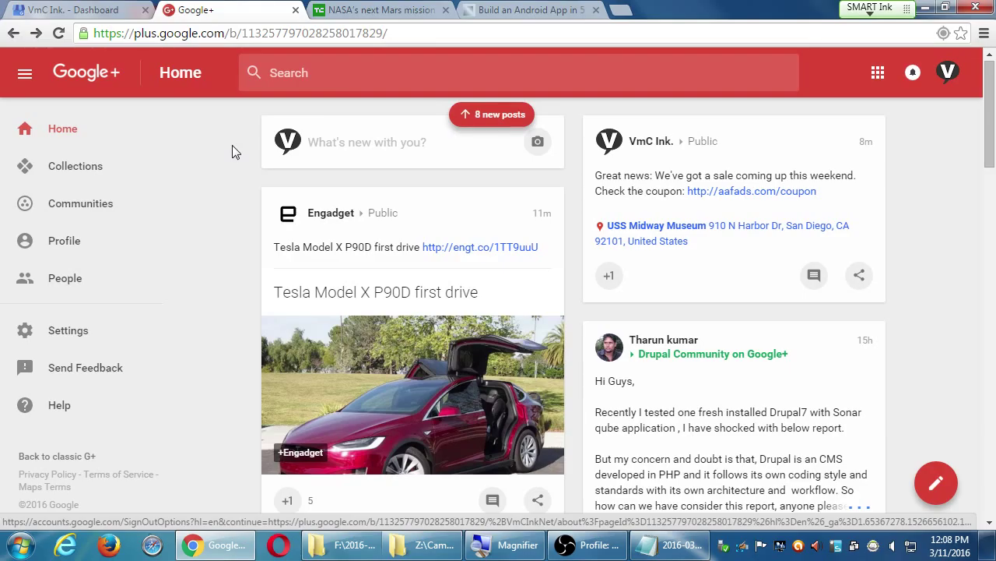
{"action": "left_click", "coordinate": [357, 73]}
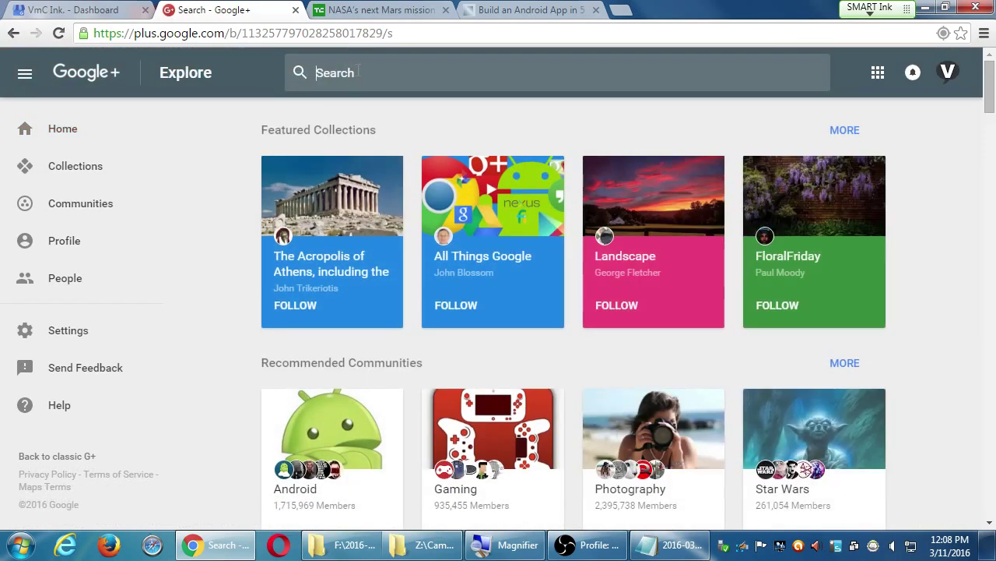
{"action": "type", "text": "#"}
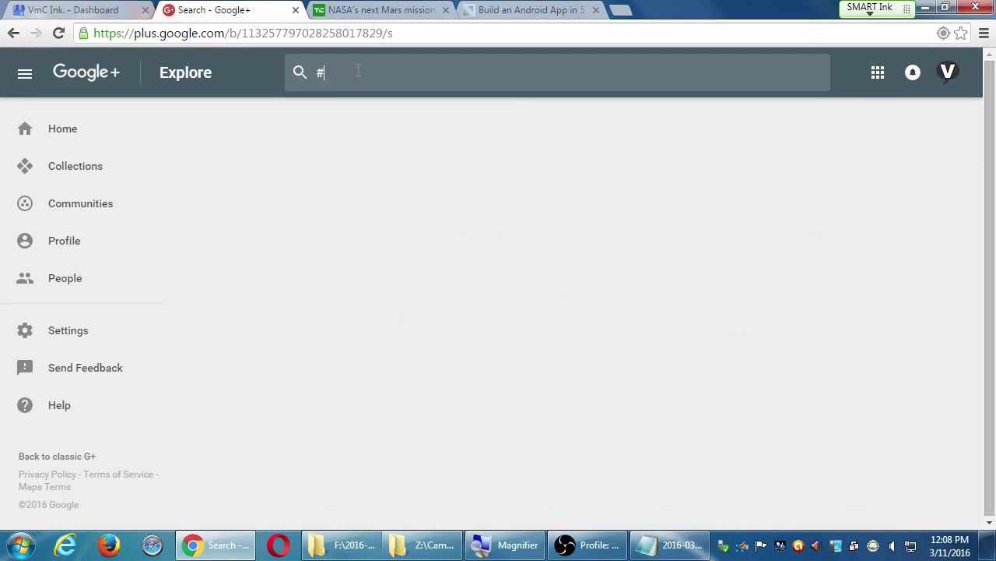
{"action": "type", "text": "glutenfree"}
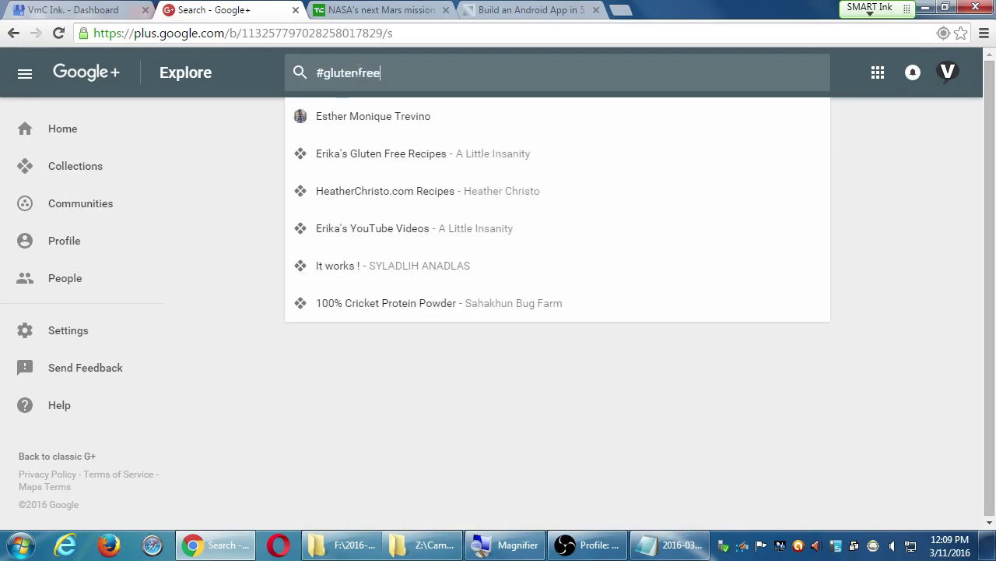
{"action": "key", "text": "Return"}
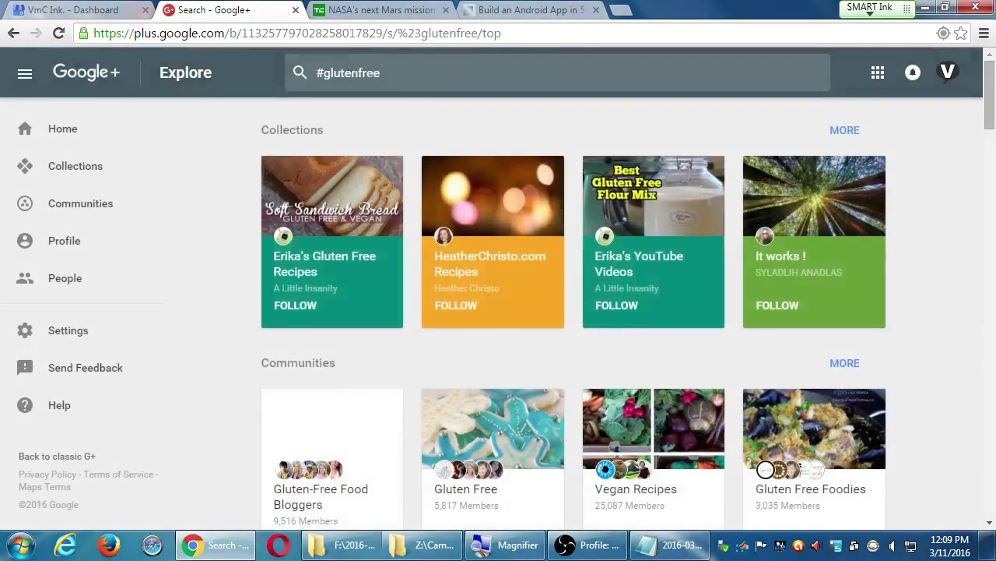
{"action": "scroll", "coordinate": [451, 406], "scroll_direction": "down", "scroll_amount": 1}
{"action": "scroll", "coordinate": [433, 377], "scroll_direction": "up", "scroll_amount": 1}
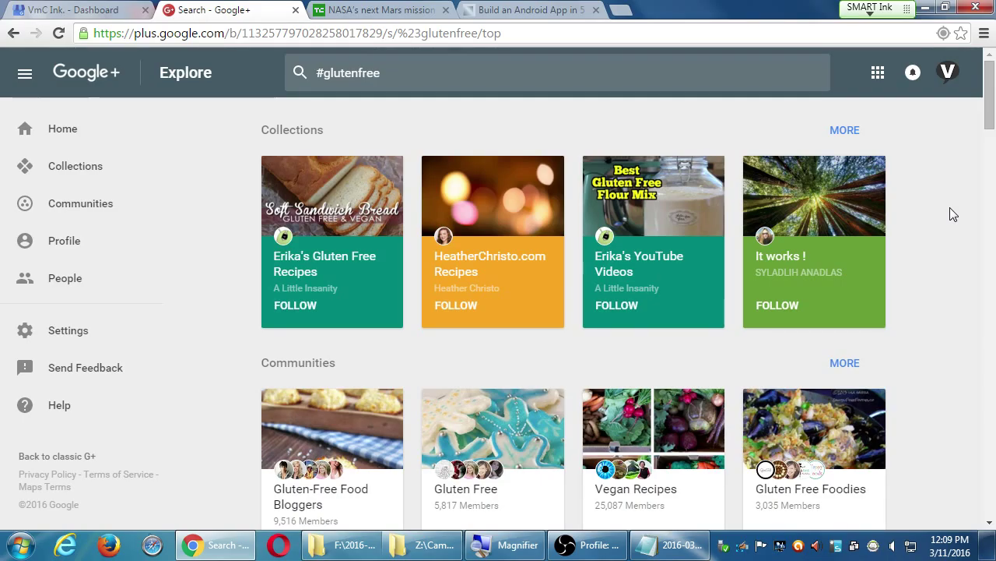
{"action": "scroll", "coordinate": [953, 214], "scroll_direction": "down", "scroll_amount": 3}
{"action": "scroll", "coordinate": [953, 214], "scroll_direction": "down", "scroll_amount": 2}
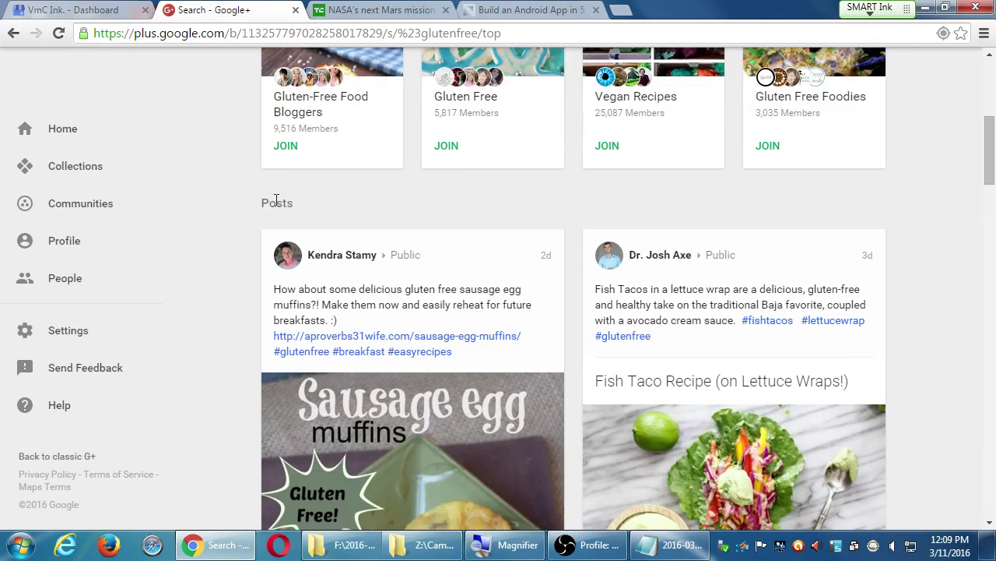
{"action": "double_click", "coordinate": [276, 202]}
{"action": "scroll", "coordinate": [658, 274], "scroll_direction": "down", "scroll_amount": 9}
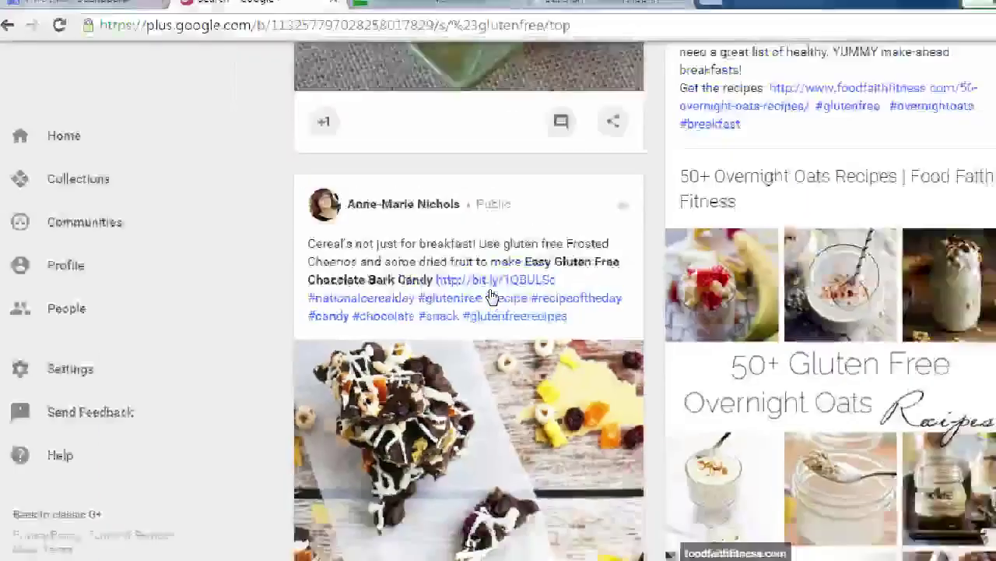
{"action": "scroll", "coordinate": [467, 291], "scroll_direction": "up", "scroll_amount": 10}
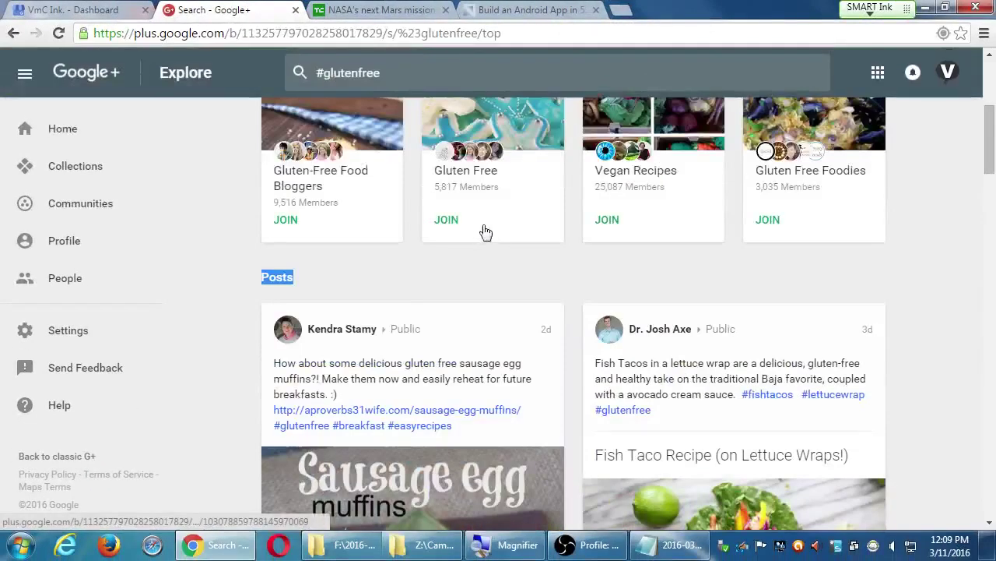
{"action": "left_click", "coordinate": [424, 279]}
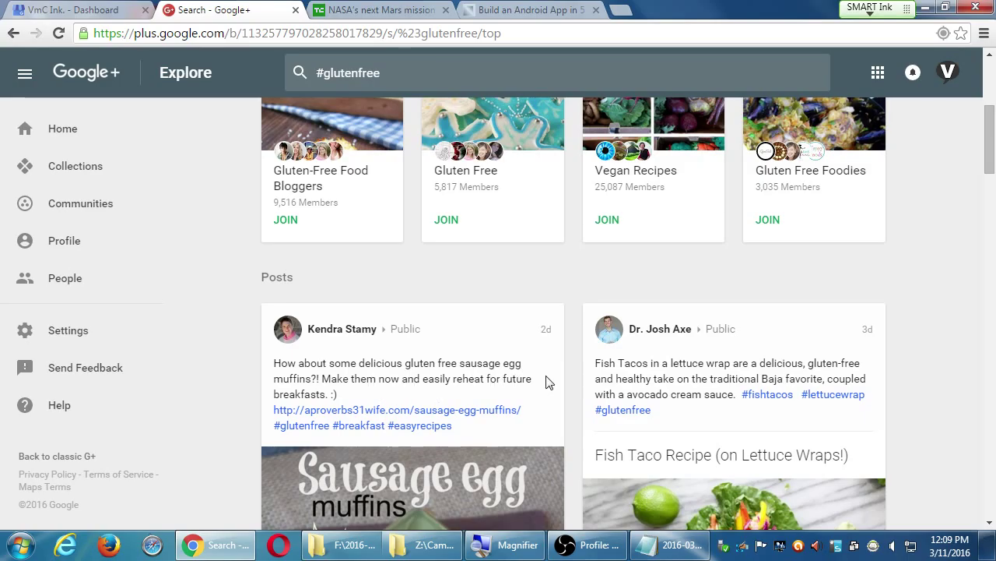
{"action": "scroll", "coordinate": [550, 379], "scroll_direction": "down", "scroll_amount": 5}
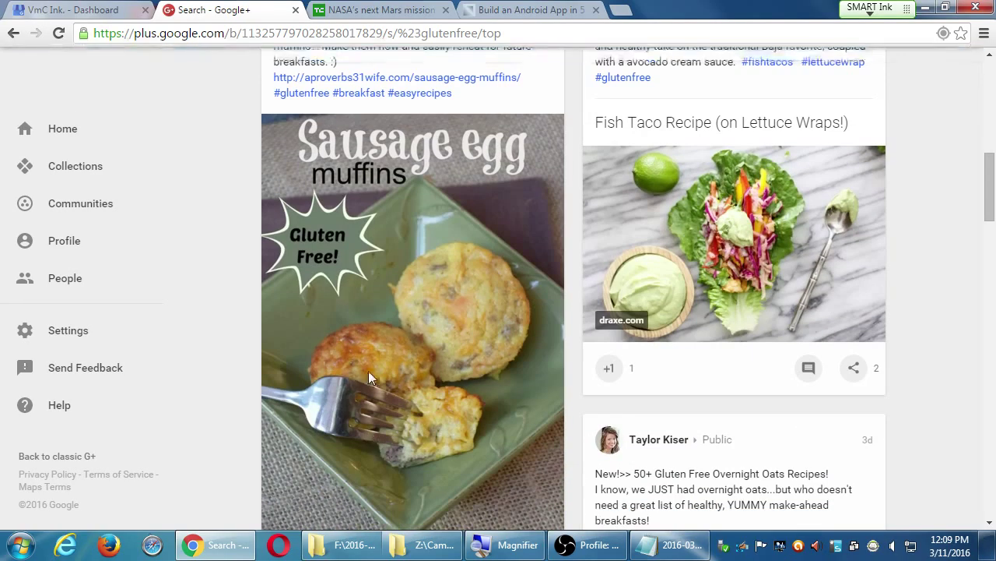
Step: Open the profile of the gluten free sausage egg muffins post's author
{"action": "scroll", "coordinate": [370, 372], "scroll_direction": "up", "scroll_amount": 4}
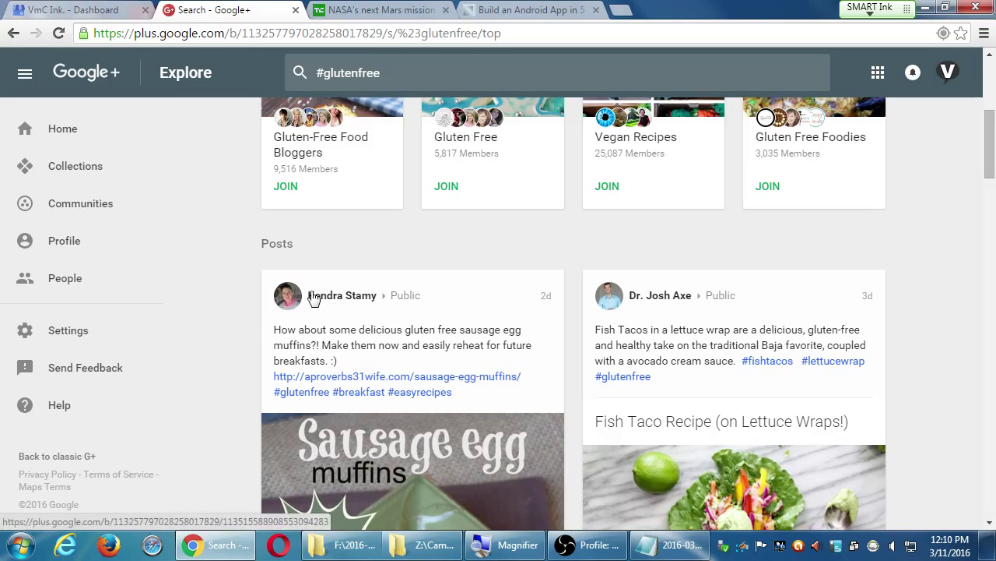
{"action": "left_click", "coordinate": [290, 296]}
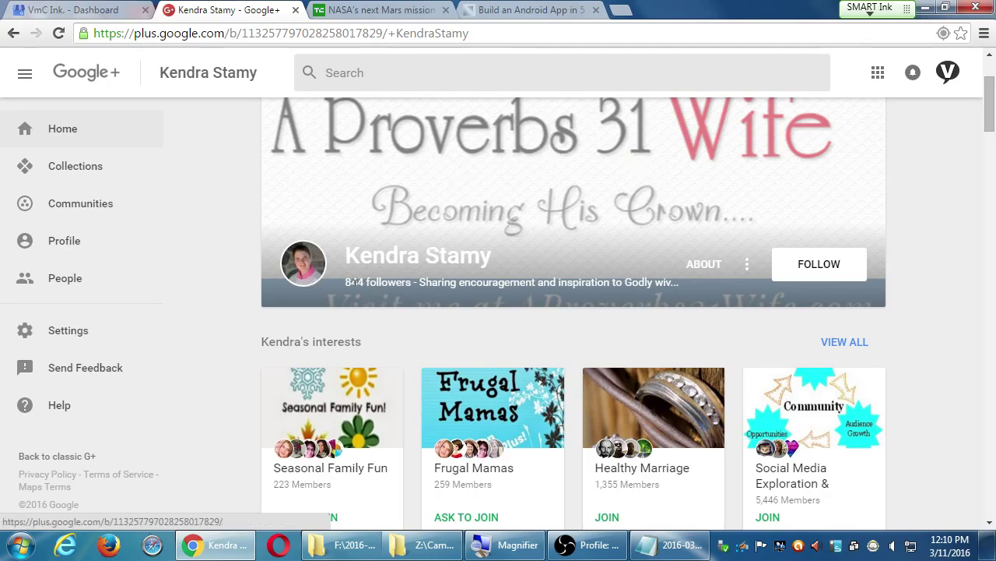
Step: Bring up the muffin author's follow dialog listing Following, Customers, VIPs and Team members
{"action": "left_click_drag", "start_coordinate": [347, 282], "coordinate": [378, 282]}
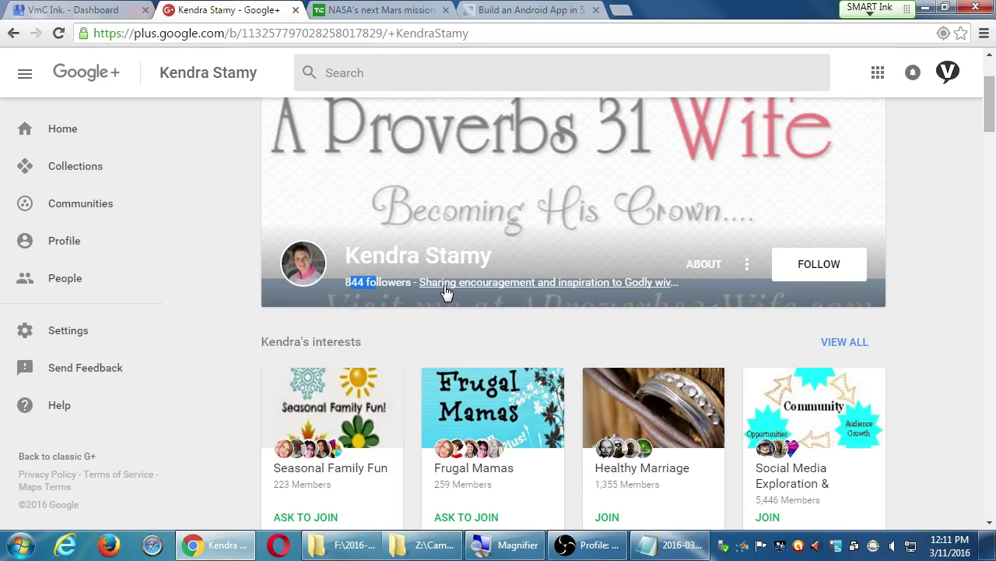
{"action": "left_click_drag", "start_coordinate": [446, 292], "coordinate": [530, 318]}
{"action": "left_click", "coordinate": [530, 317]}
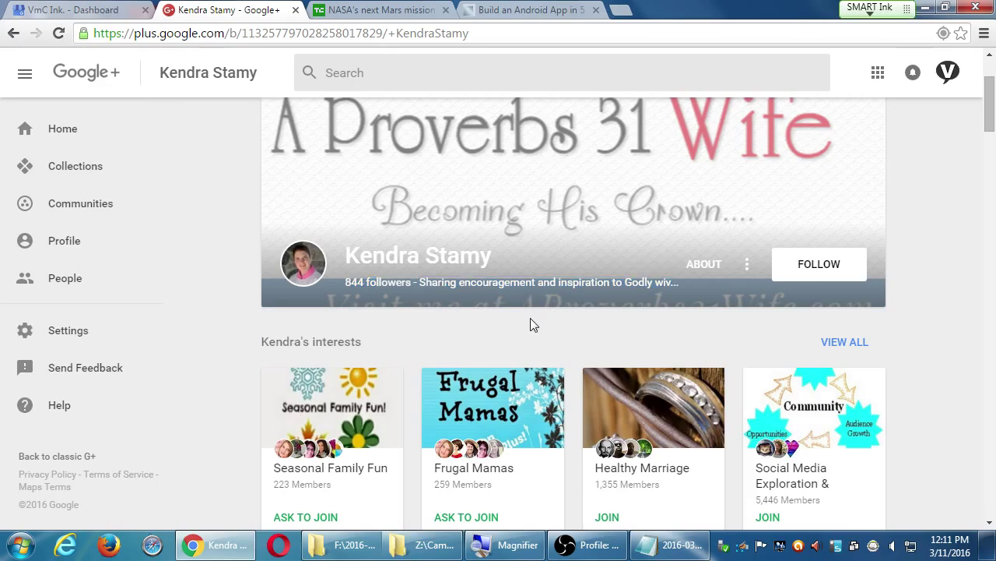
{"action": "left_click", "coordinate": [821, 273]}
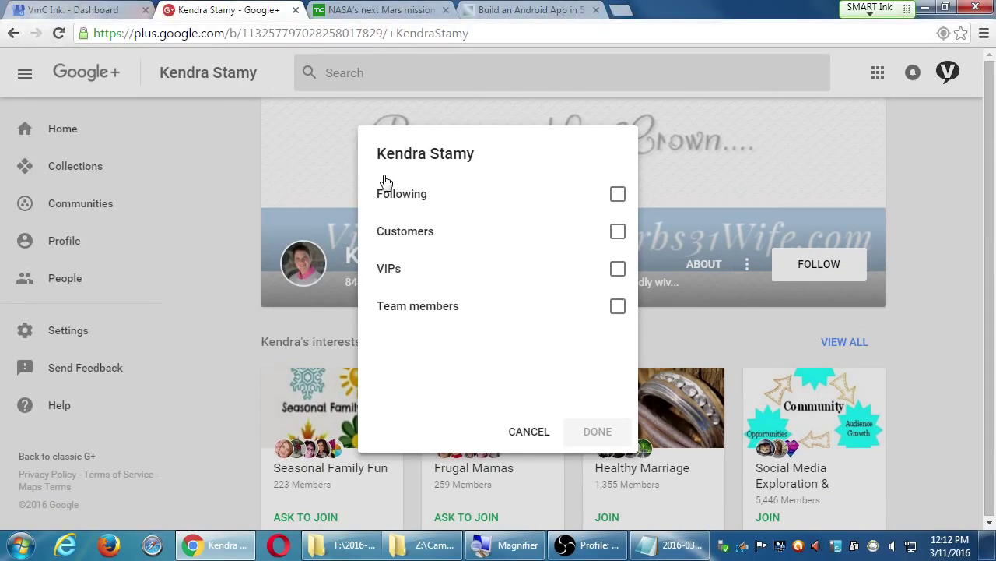
Step: Tick the Customers and Team members circles in the author's follow dialog
{"action": "left_click", "coordinate": [620, 233]}
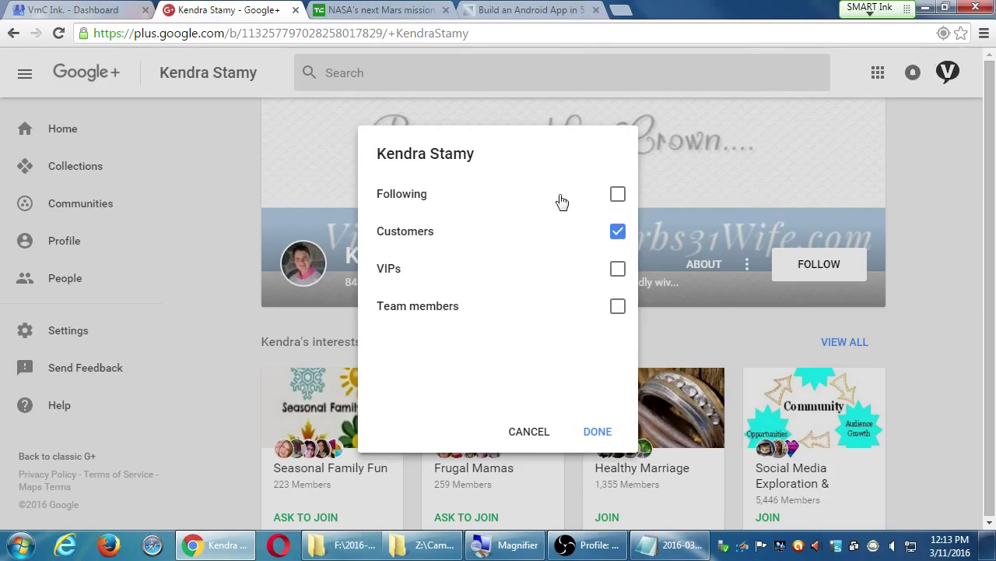
{"action": "left_click", "coordinate": [619, 308]}
Step: Leave only Customers ticked for the muffin author and save the circle choice
{"action": "left_click", "coordinate": [617, 306]}
{"action": "left_click", "coordinate": [618, 231]}
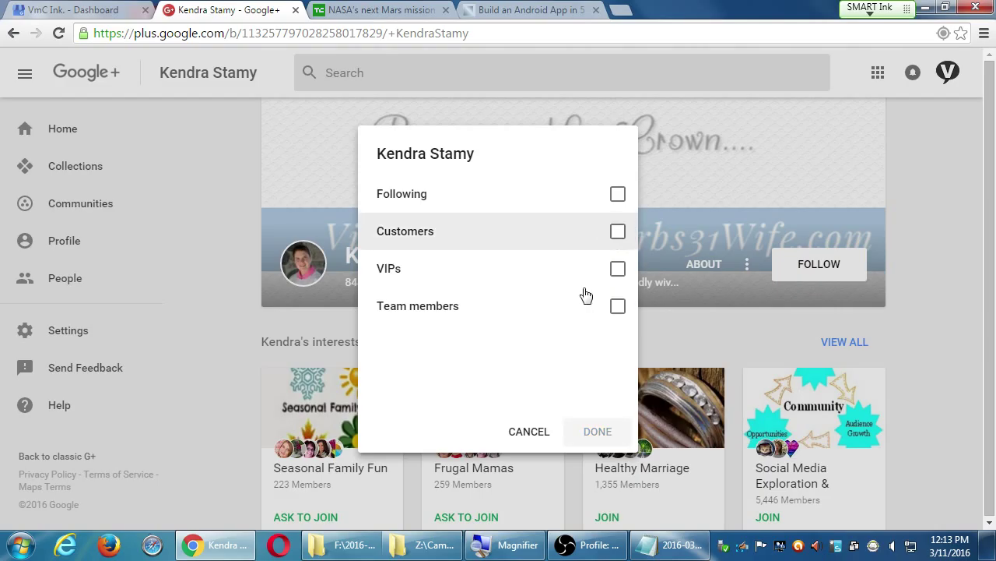
{"action": "left_click", "coordinate": [618, 235]}
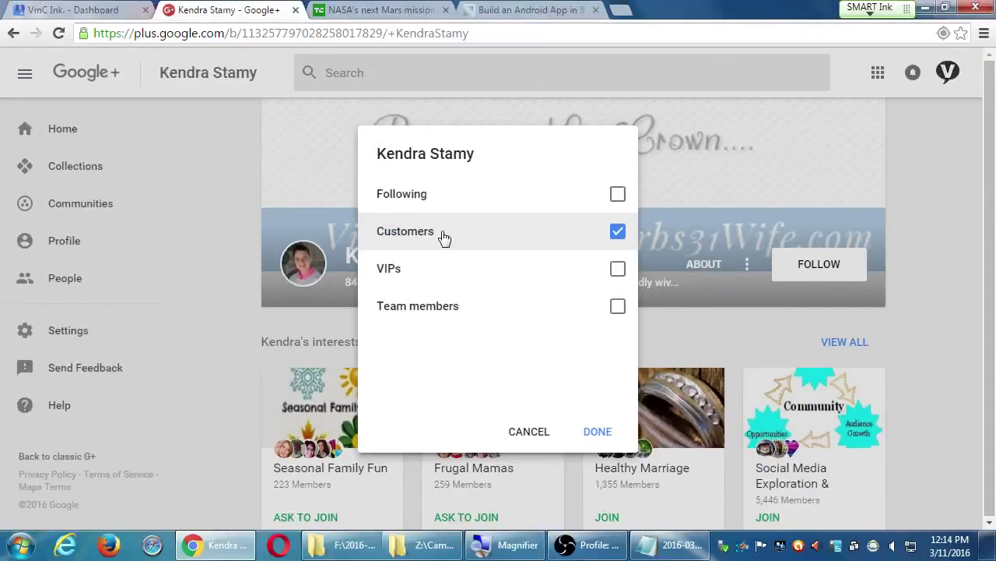
{"action": "left_click", "coordinate": [598, 431]}
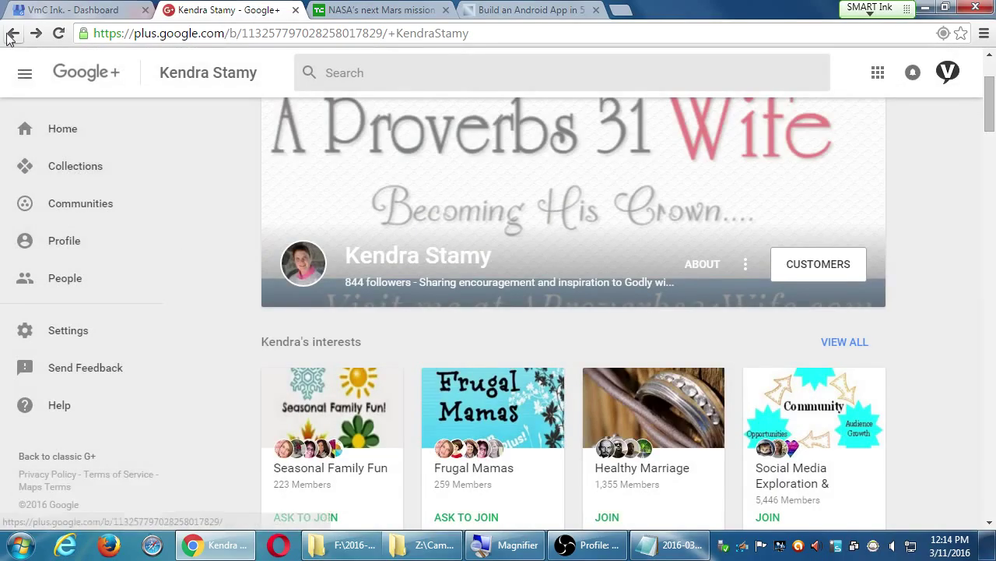
Step: From the #glutenfree results, add the overnight oats post's author to the Customers circle
{"action": "left_click", "coordinate": [12, 35]}
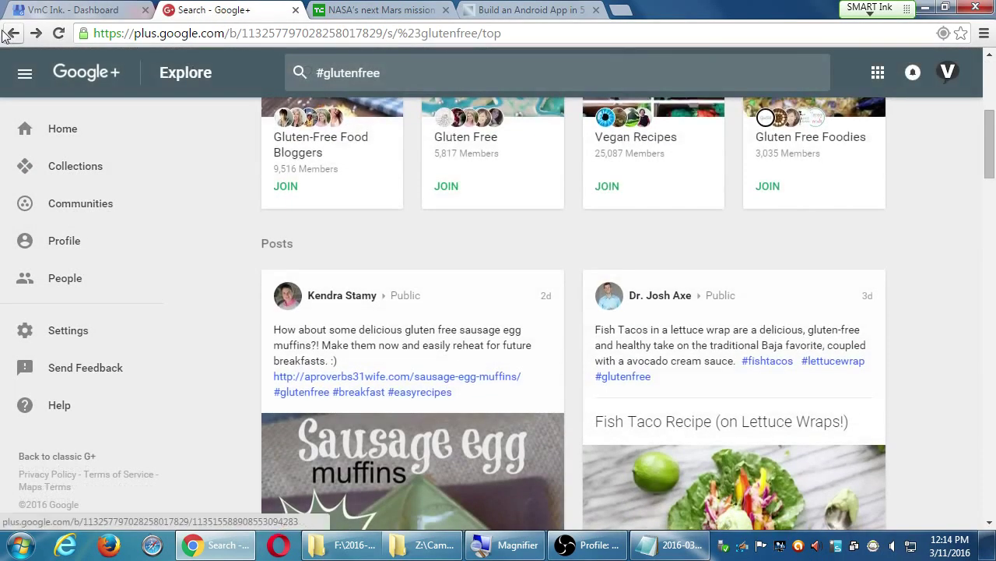
{"action": "scroll", "coordinate": [573, 342], "scroll_direction": "down", "scroll_amount": 5}
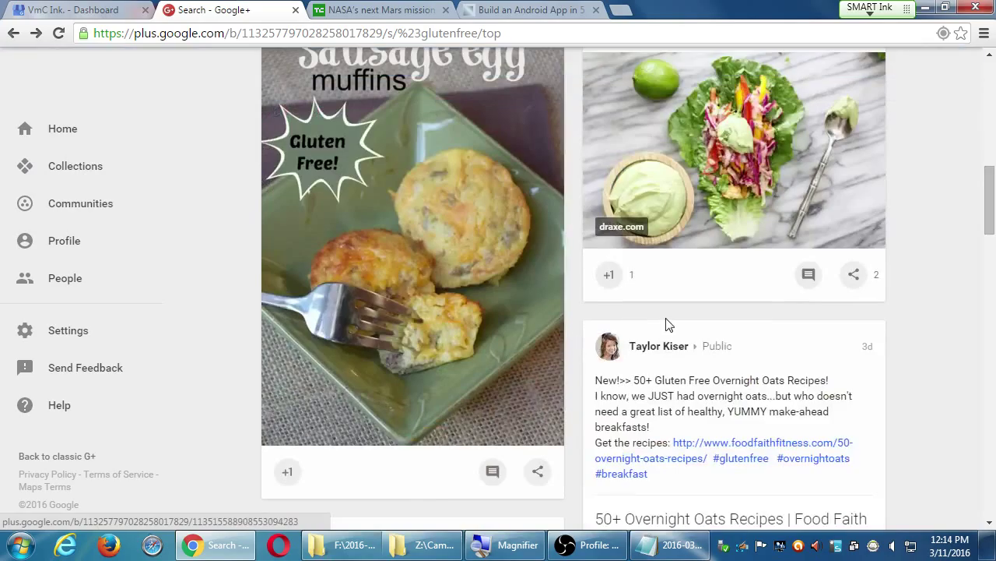
{"action": "left_click", "coordinate": [675, 349]}
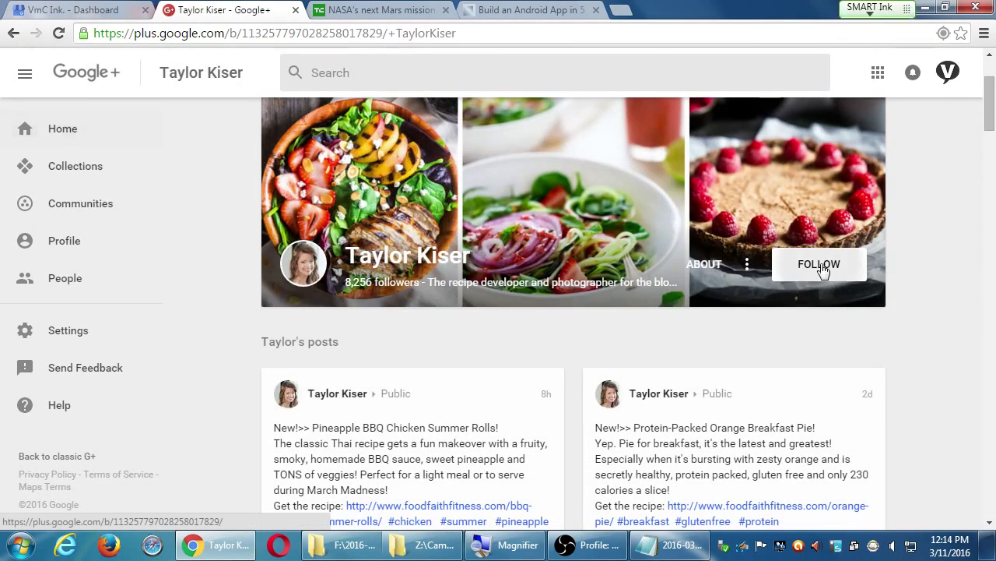
{"action": "left_click", "coordinate": [821, 265]}
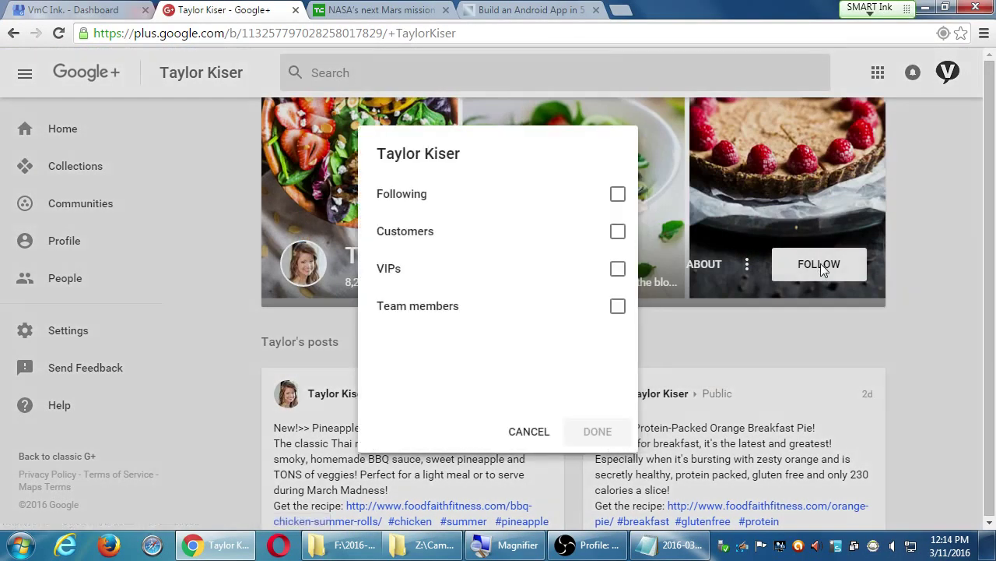
{"action": "left_click", "coordinate": [617, 231]}
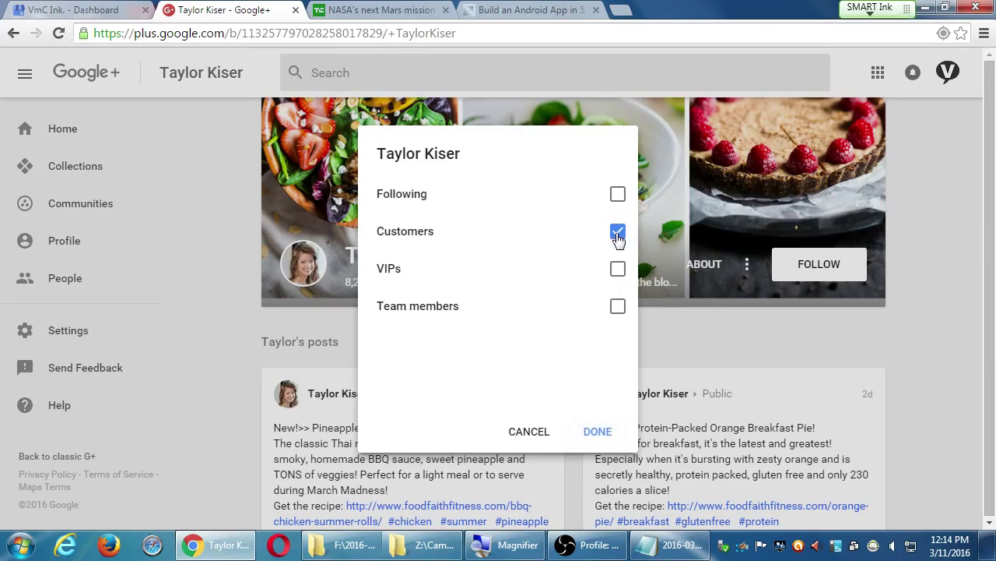
{"action": "left_click", "coordinate": [597, 433]}
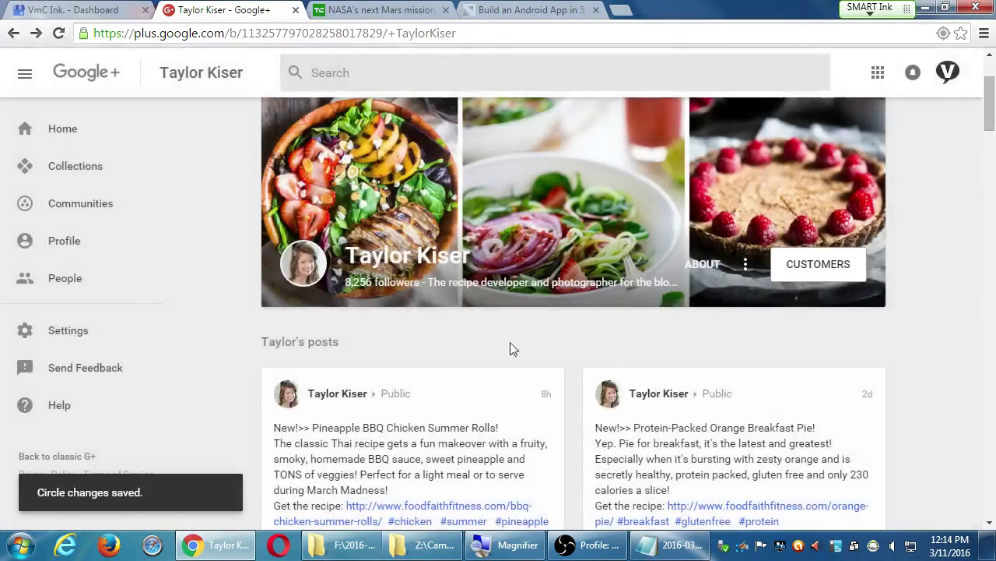
Step: Go back to the Home stream and scroll through its posts
{"action": "scroll", "coordinate": [545, 346], "scroll_direction": "down", "scroll_amount": 2}
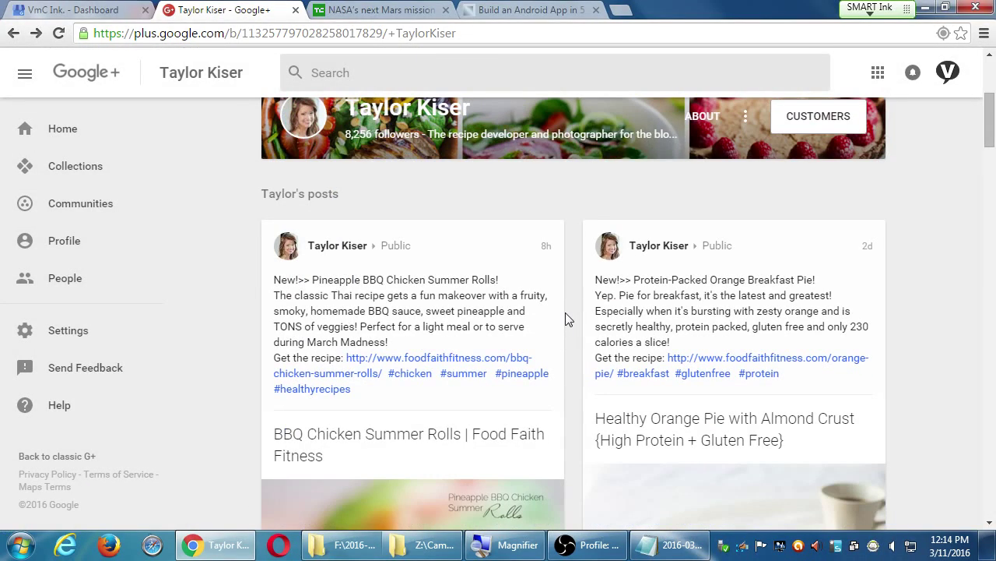
{"action": "left_click", "coordinate": [49, 136]}
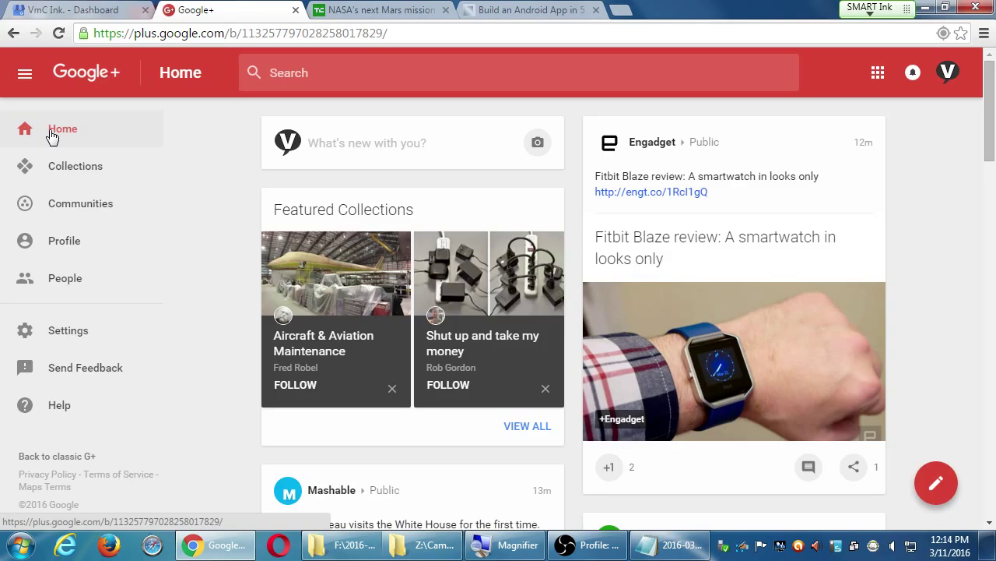
{"action": "scroll", "coordinate": [214, 187], "scroll_direction": "down", "scroll_amount": 6}
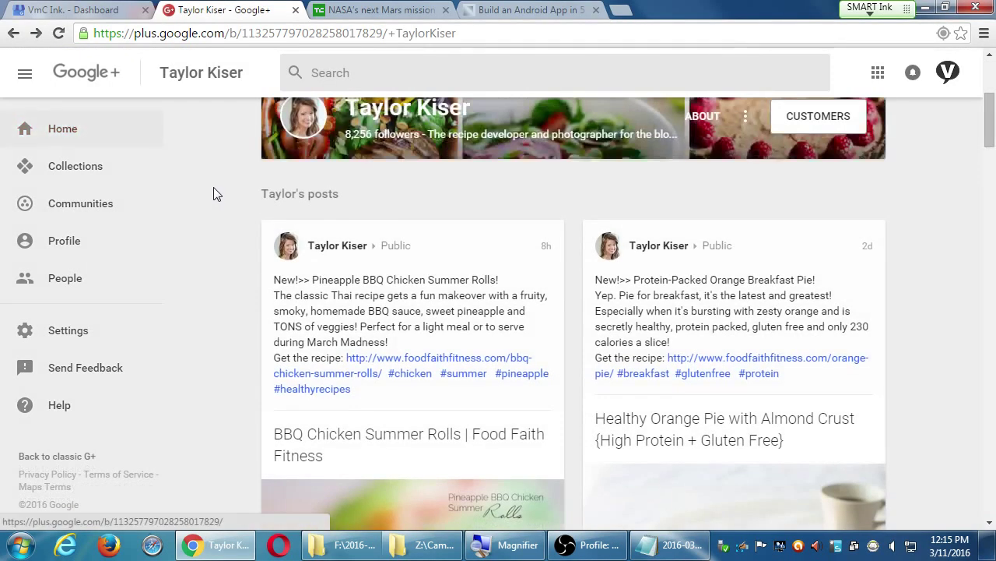
{"action": "scroll", "coordinate": [213, 187], "scroll_direction": "down", "scroll_amount": 2}
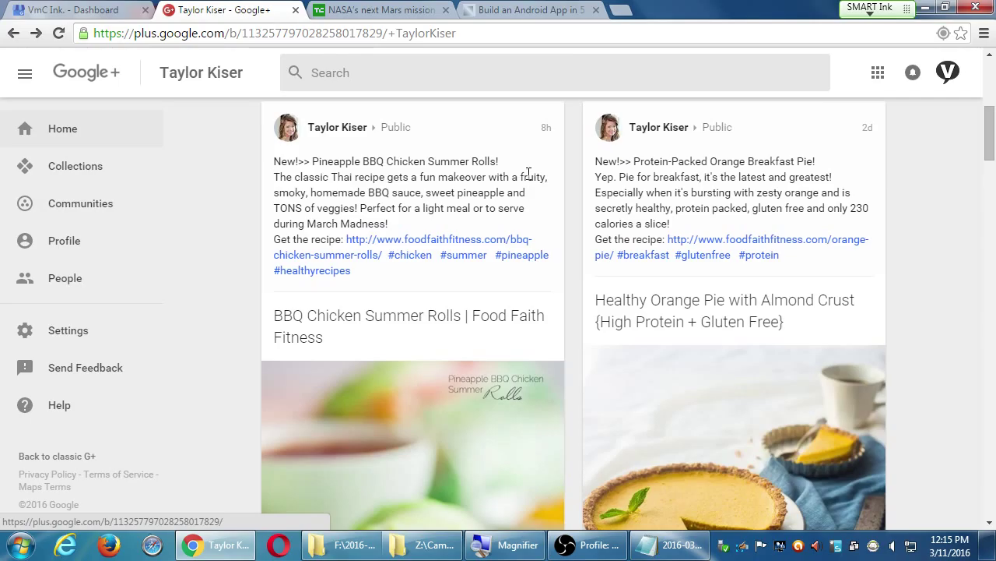
{"action": "scroll", "coordinate": [529, 172], "scroll_direction": "down", "scroll_amount": 8}
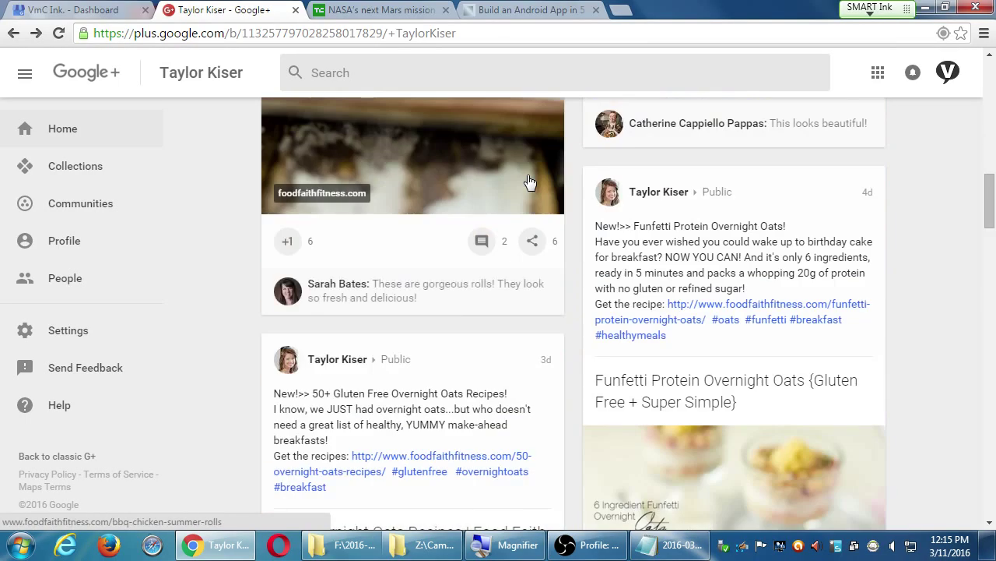
{"action": "scroll", "coordinate": [309, 427], "scroll_direction": "up", "scroll_amount": 5}
{"action": "scroll", "coordinate": [310, 427], "scroll_direction": "up", "scroll_amount": 5}
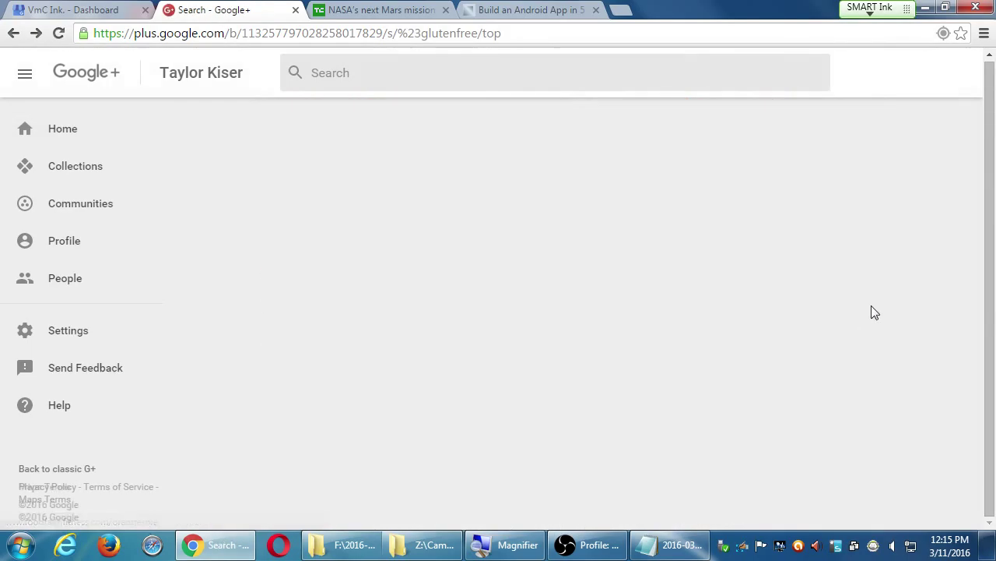
{"action": "scroll", "coordinate": [874, 312], "scroll_direction": "down", "scroll_amount": 5}
{"action": "scroll", "coordinate": [904, 291], "scroll_direction": "down", "scroll_amount": 5}
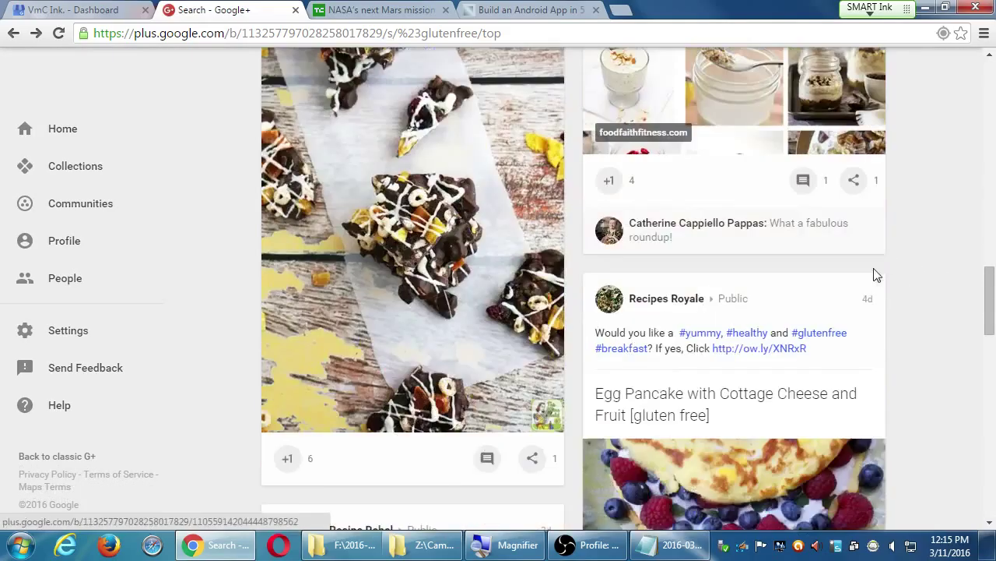
{"action": "scroll", "coordinate": [883, 271], "scroll_direction": "down", "scroll_amount": 5}
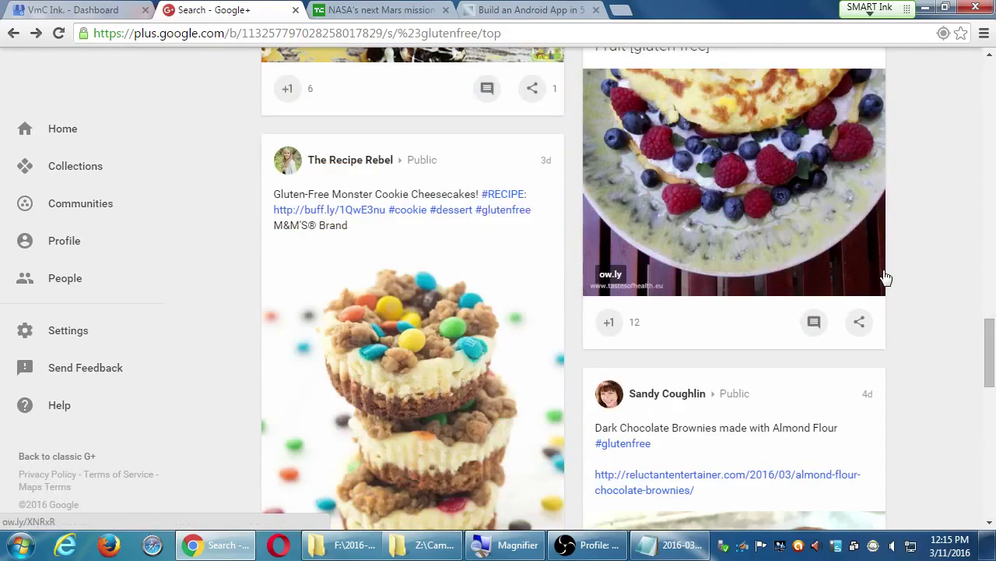
{"action": "left_click", "coordinate": [359, 162]}
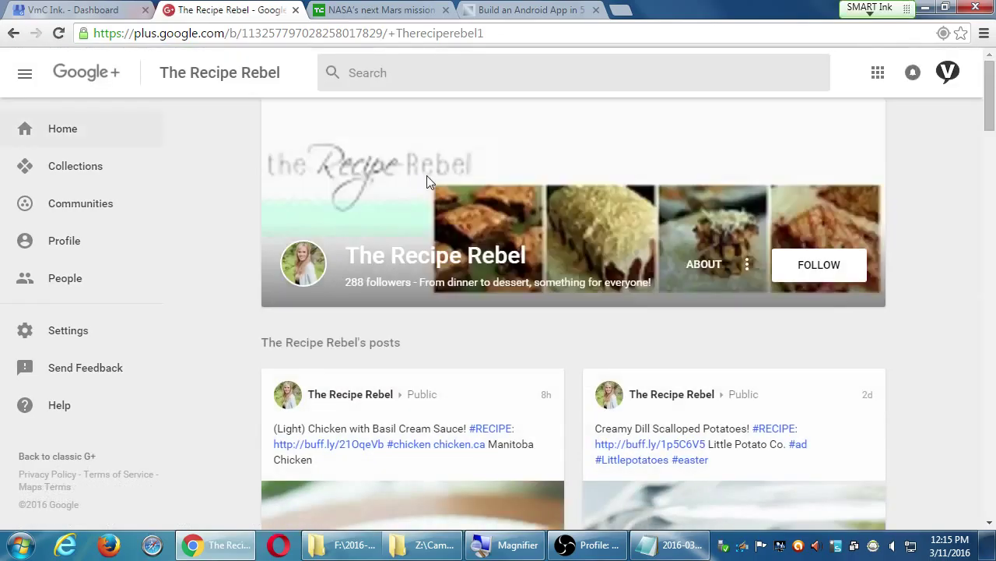
{"action": "scroll", "coordinate": [587, 314], "scroll_direction": "down", "scroll_amount": 9}
{"action": "scroll", "coordinate": [587, 312], "scroll_direction": "up", "scroll_amount": 1}
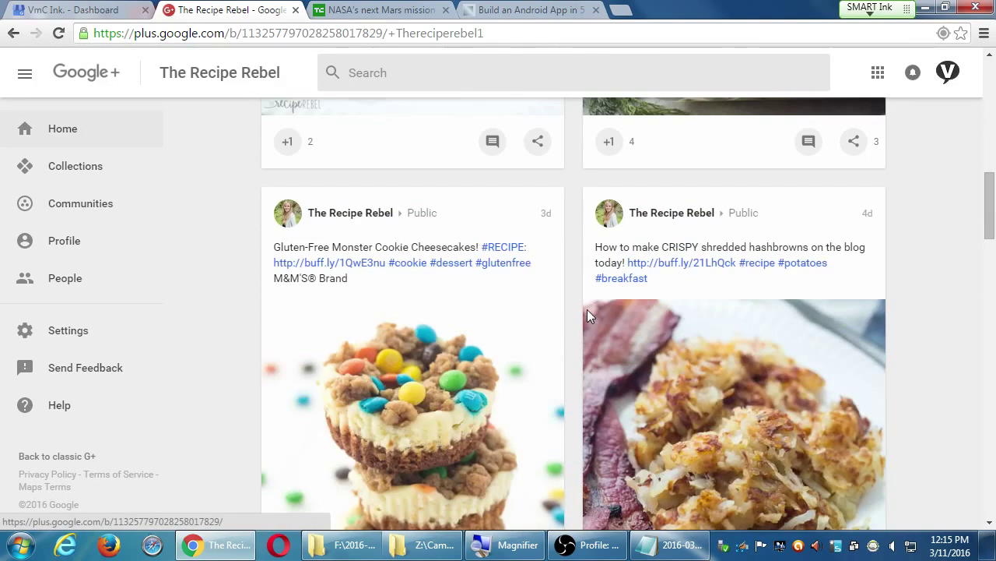
{"action": "scroll", "coordinate": [587, 308], "scroll_direction": "up", "scroll_amount": 5}
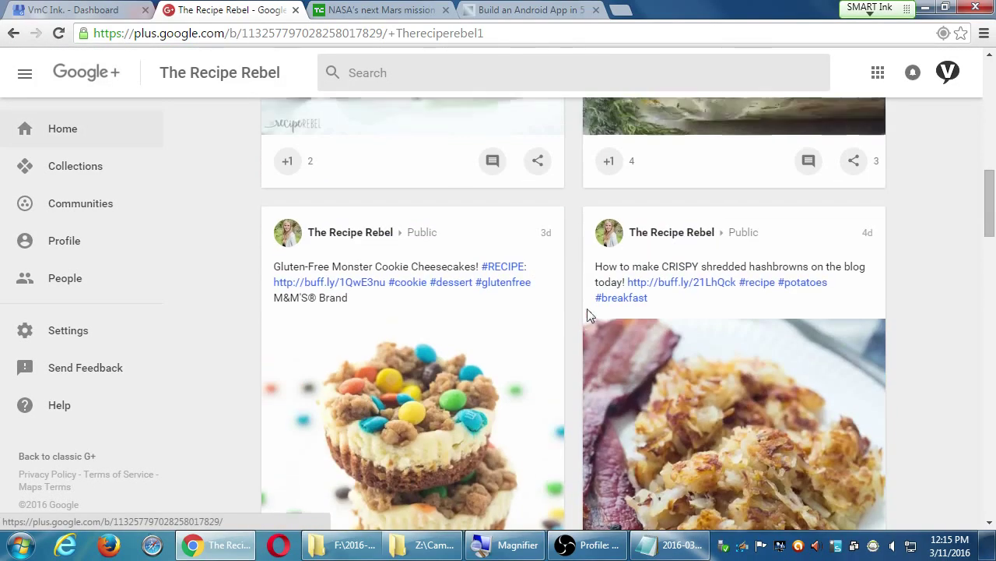
{"action": "scroll", "coordinate": [584, 312], "scroll_direction": "up", "scroll_amount": 4}
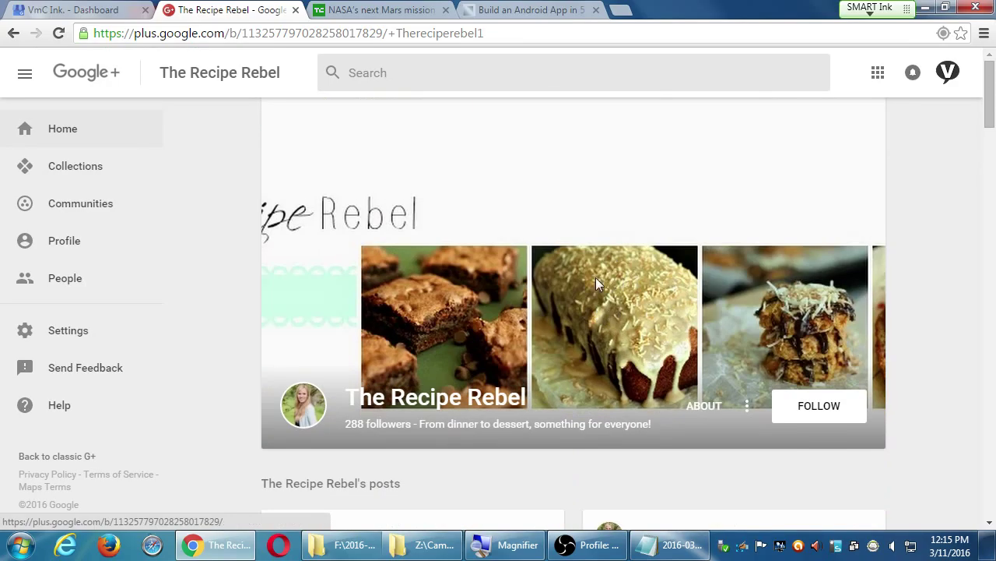
Step: View The Recipe Rebel's circle choices, cancel without following, then go to People
{"action": "left_click", "coordinate": [844, 413]}
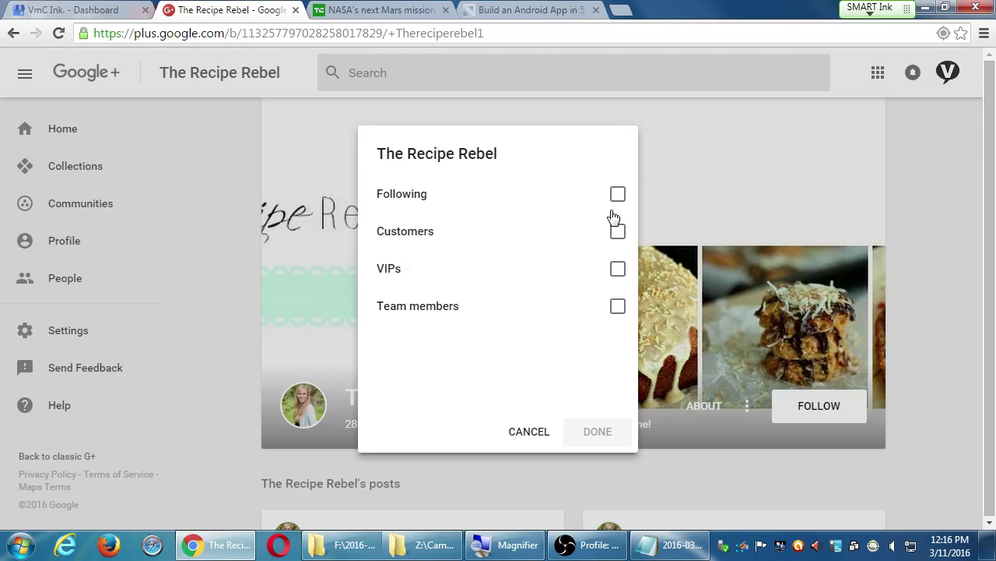
{"action": "left_click", "coordinate": [521, 436]}
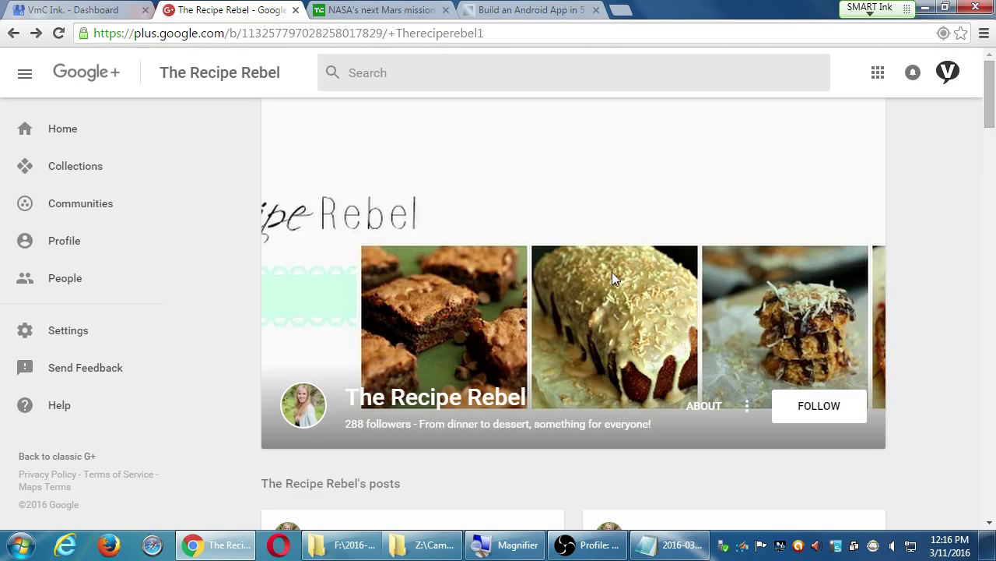
{"action": "scroll", "coordinate": [662, 303], "scroll_direction": "down", "scroll_amount": 9}
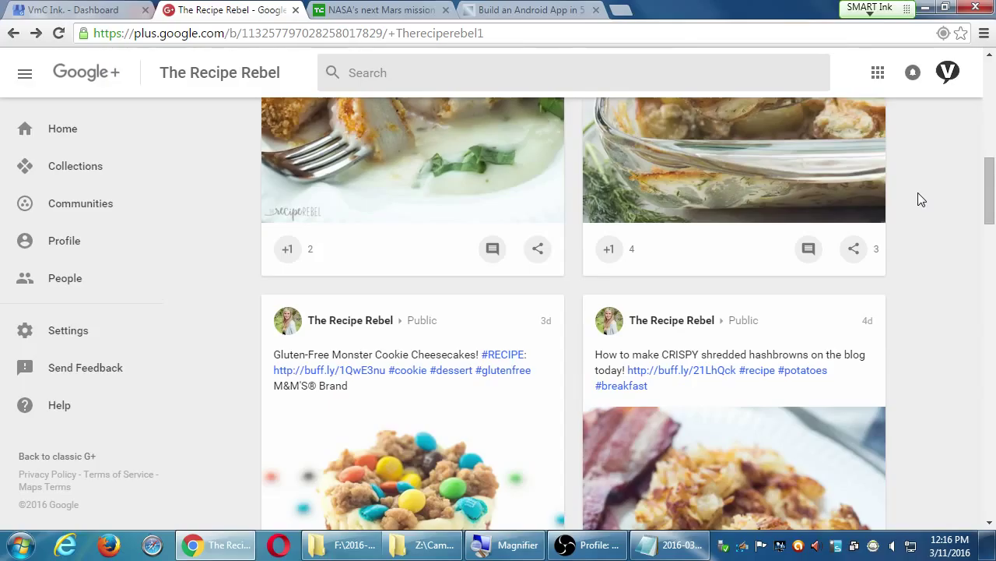
{"action": "left_click", "coordinate": [47, 288]}
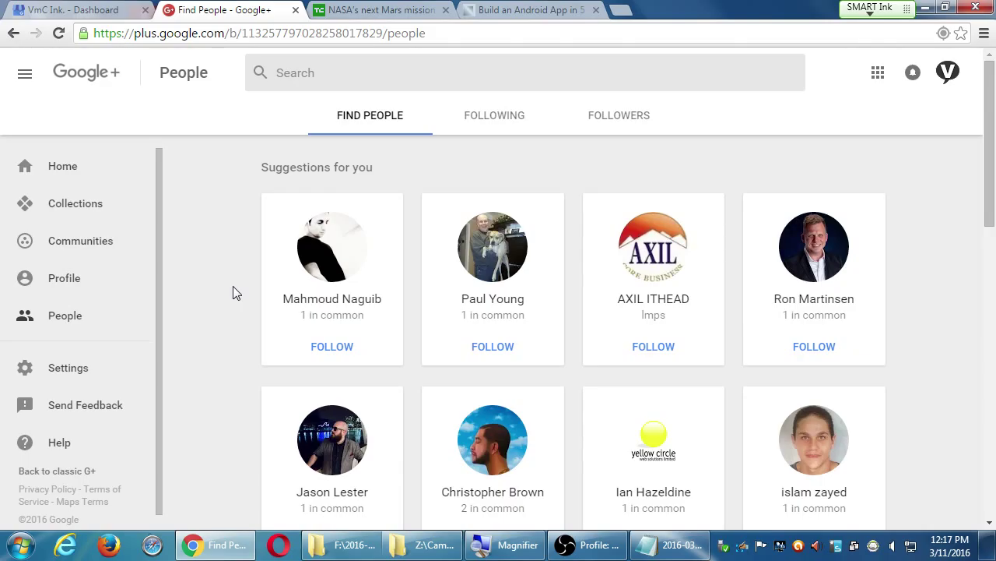
Step: Check the Followers tab, then return to Following showing Following, Customers, VIPs and Team members
{"action": "left_click", "coordinate": [472, 129]}
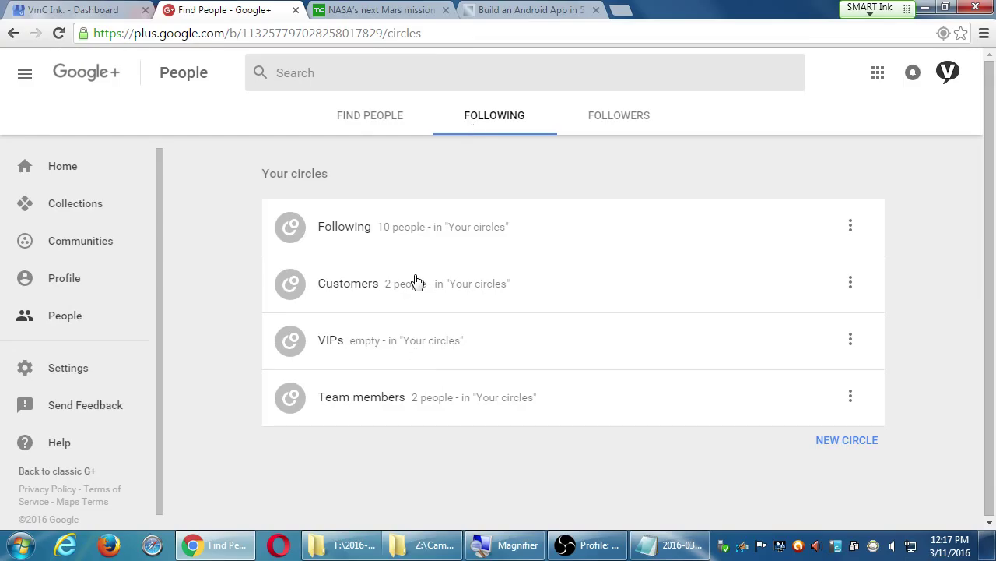
{"action": "left_click", "coordinate": [625, 121]}
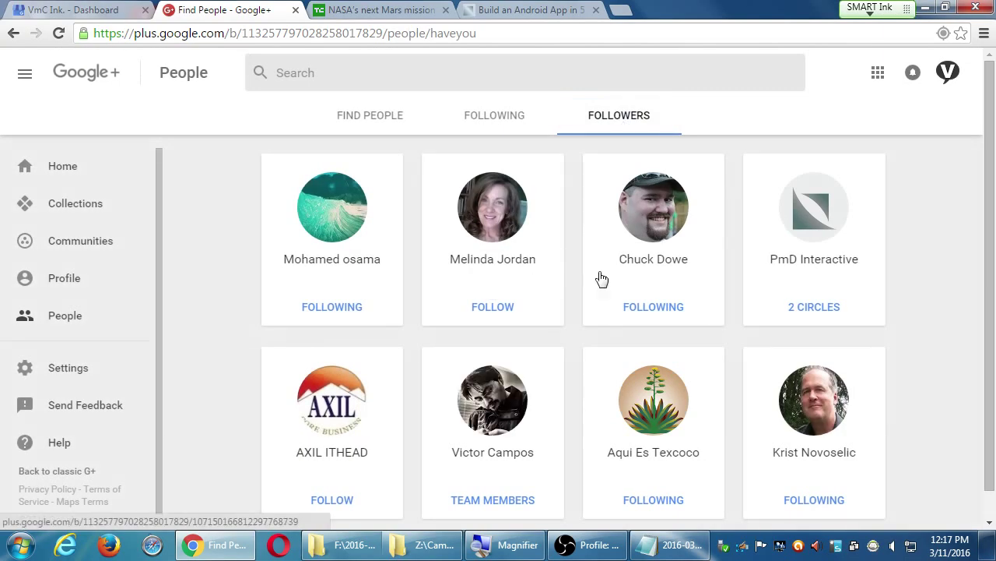
{"action": "scroll", "coordinate": [588, 284], "scroll_direction": "down", "scroll_amount": 1}
{"action": "scroll", "coordinate": [592, 283], "scroll_direction": "up", "scroll_amount": 1}
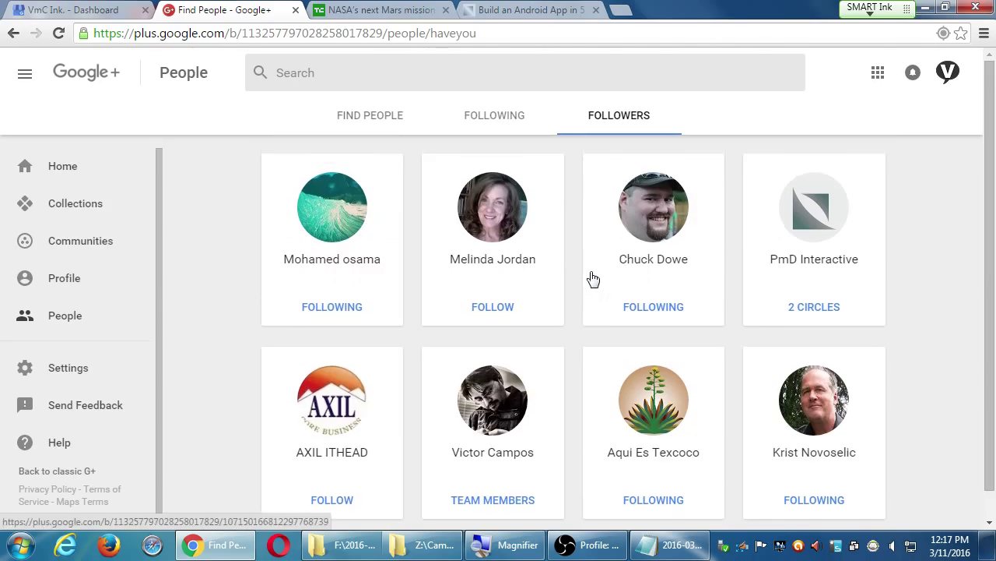
{"action": "left_click", "coordinate": [485, 123]}
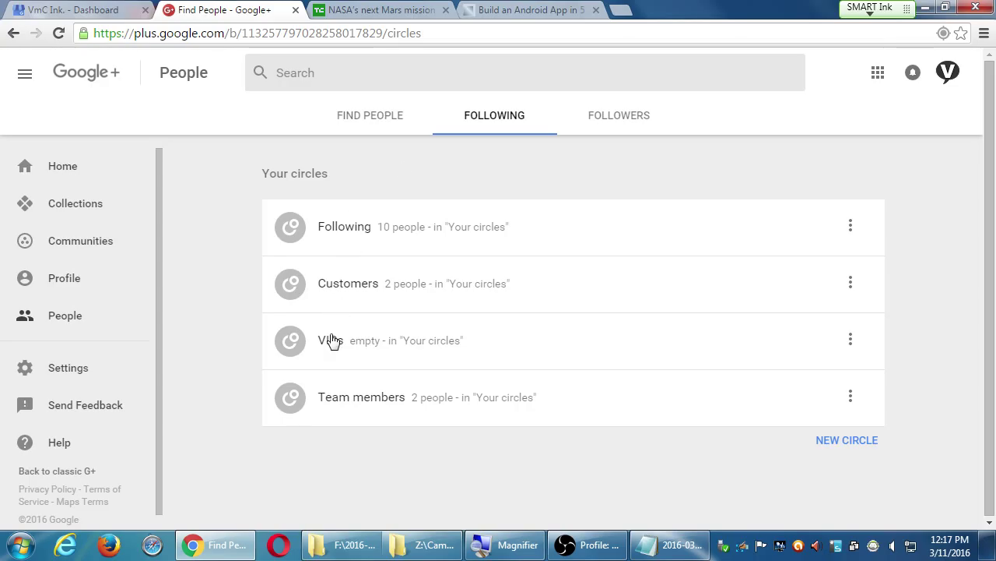
Step: Create the circles 'Cat People' and 'Dog People', correcting the 'Dog Peiople' typo
{"action": "left_click", "coordinate": [843, 441]}
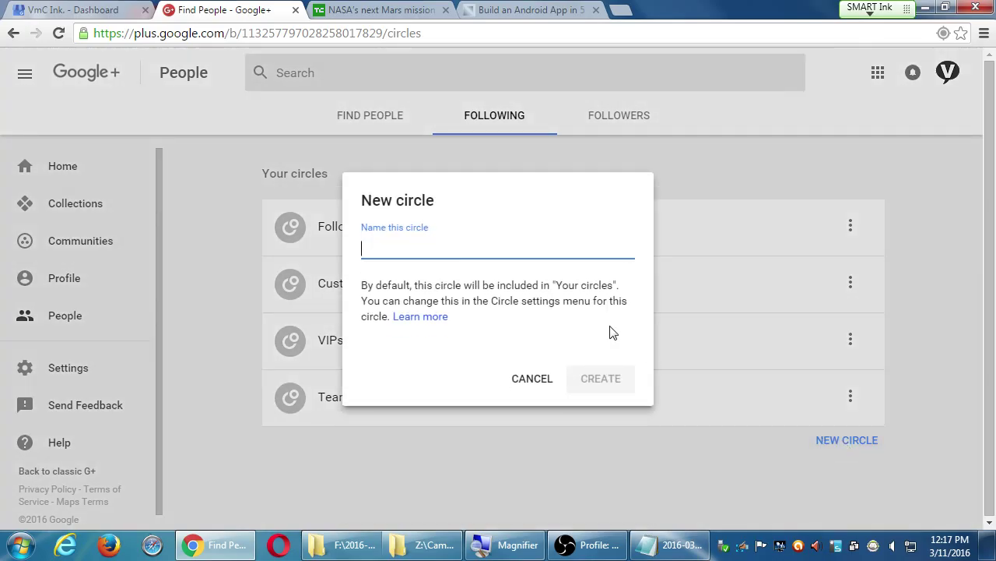
{"action": "type", "text": "Cat People"}
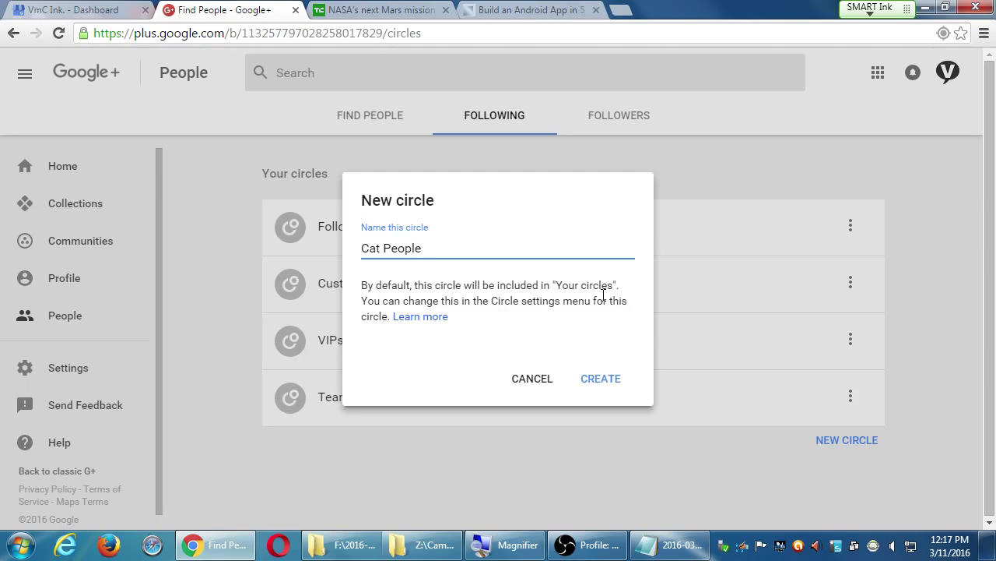
{"action": "left_click", "coordinate": [607, 381]}
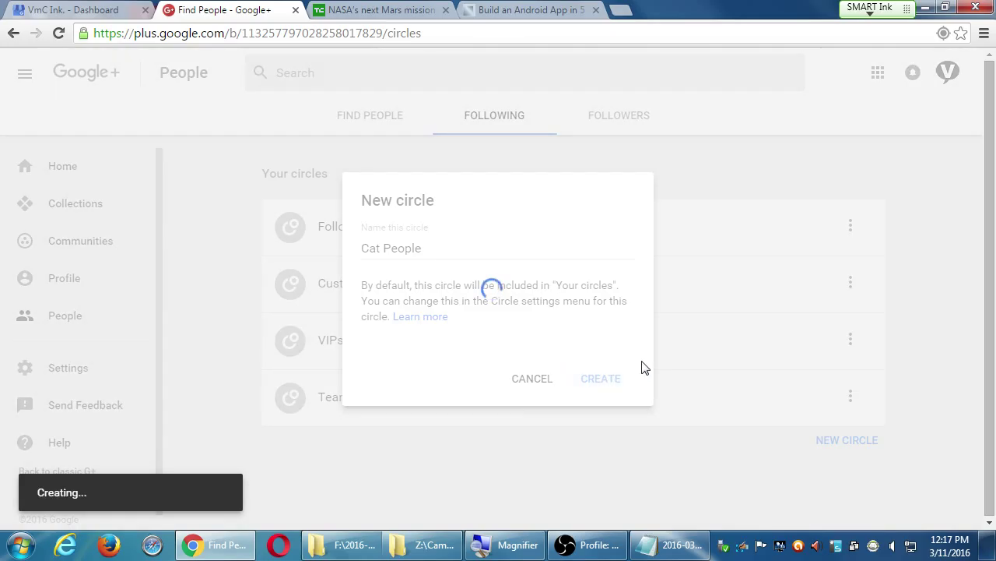
{"action": "left_click", "coordinate": [826, 498]}
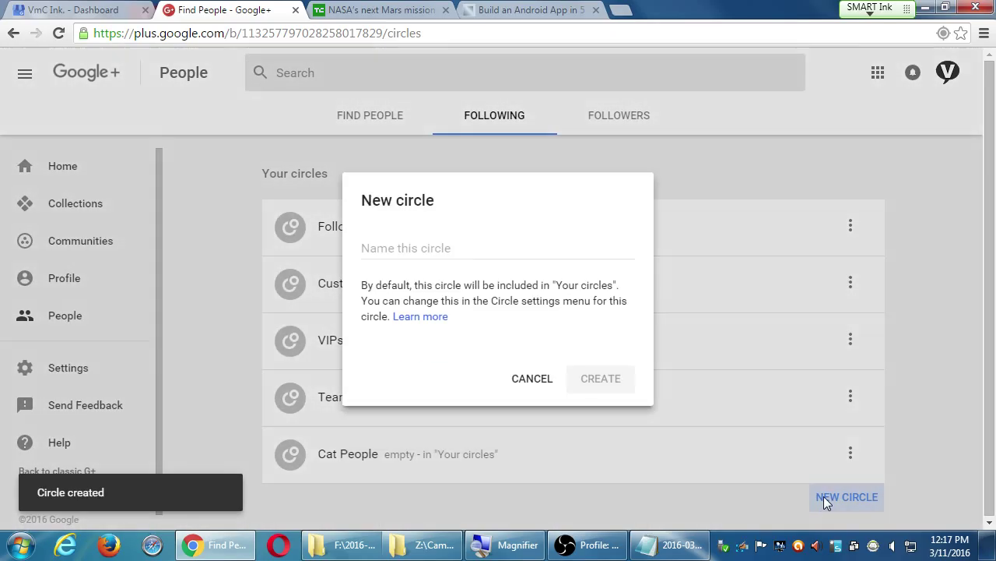
{"action": "left_click", "coordinate": [419, 230]}
{"action": "type", "text": "D"}
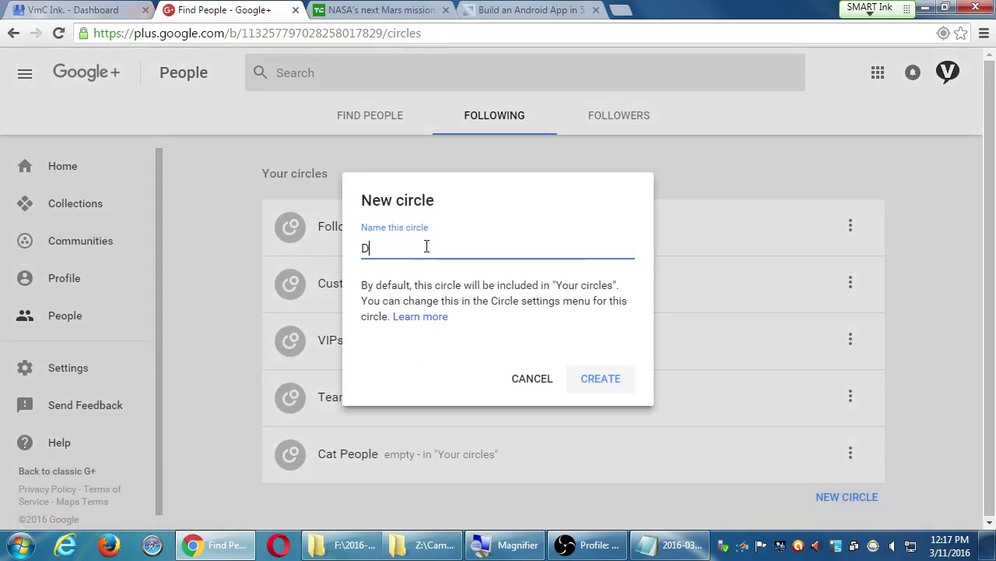
{"action": "type", "text": "og Peiople"}
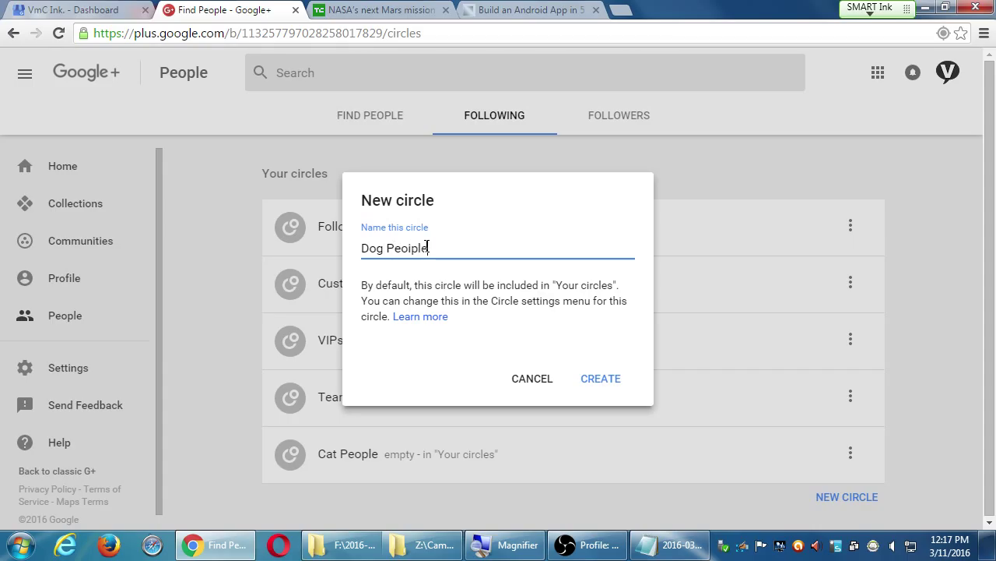
{"action": "key", "text": "BackSpace"}
{"action": "key", "text": "BackSpace"}
{"action": "key", "text": "BackSpace"}
{"action": "key", "text": "BackSpace"}
{"action": "key", "text": "BackSpace"}
{"action": "type", "text": "ople"}
{"action": "left_click", "coordinate": [598, 381]}
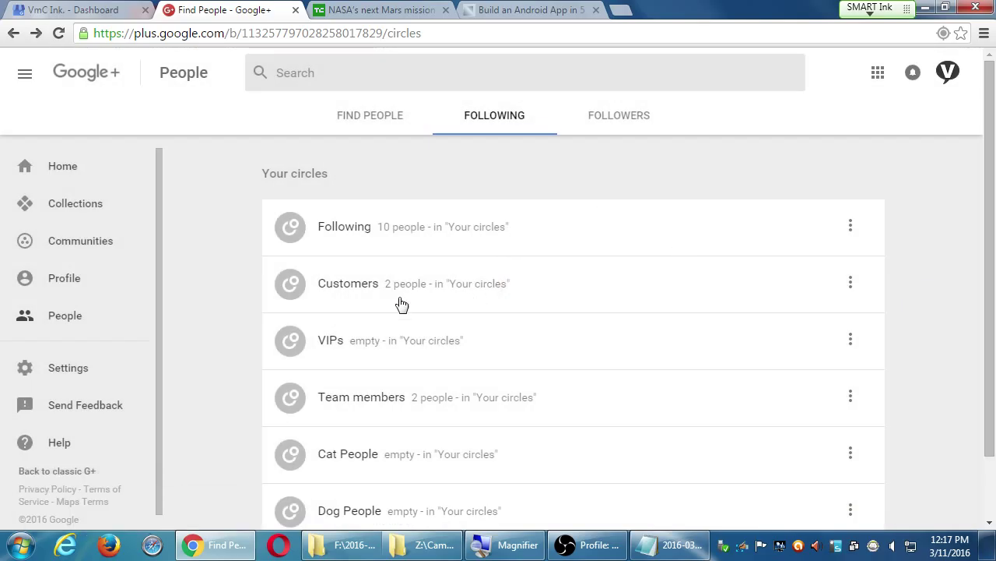
Step: Expand the Customers circle, view a member's profile, and look at the circle's options
{"action": "left_click", "coordinate": [347, 287]}
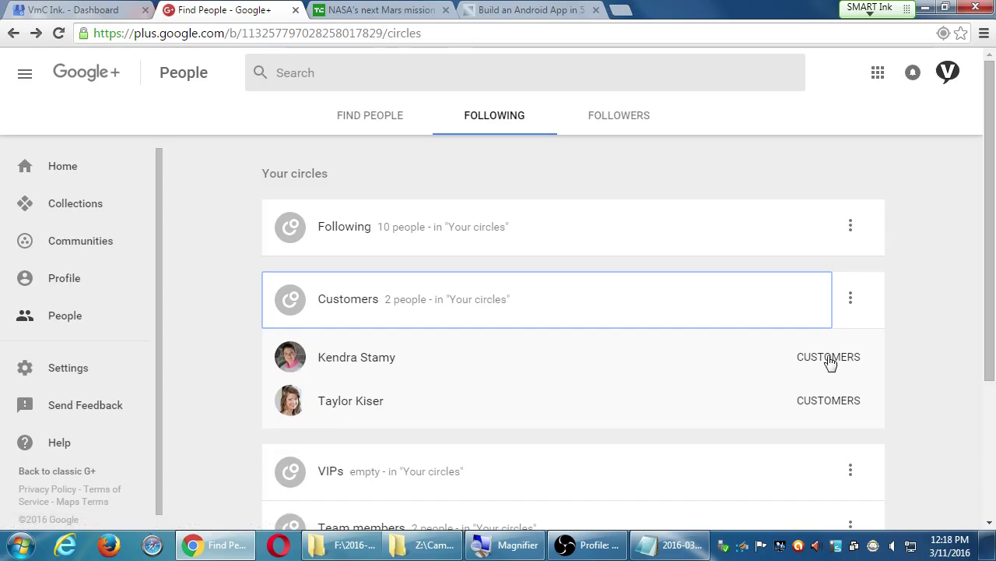
{"action": "left_click", "coordinate": [365, 359]}
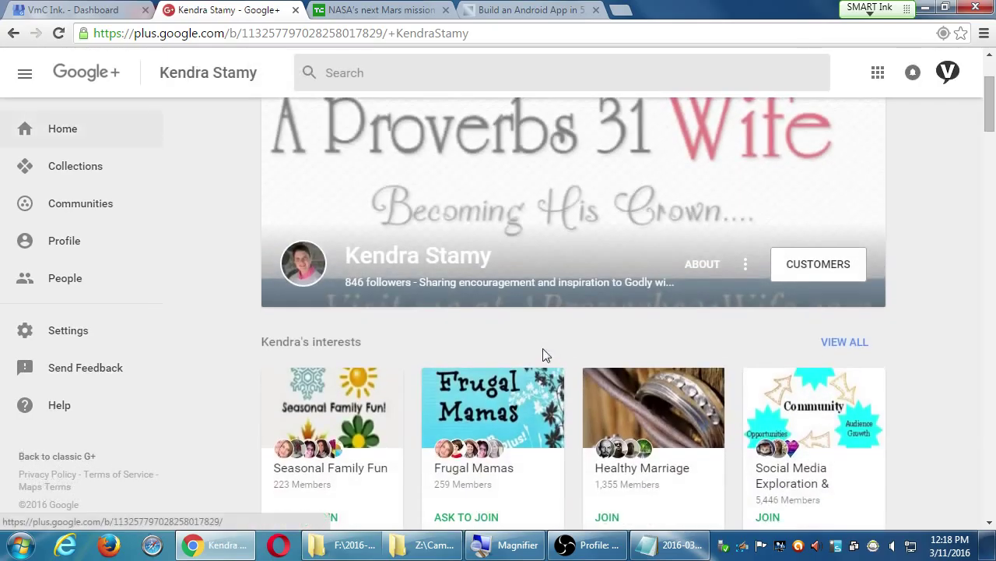
{"action": "key", "text": "alt+Left"}
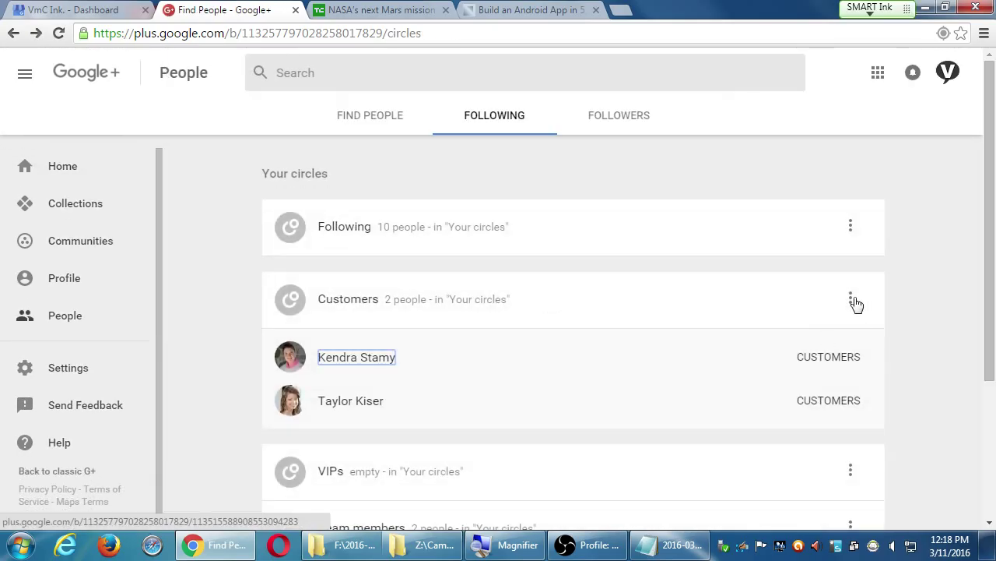
{"action": "left_click", "coordinate": [852, 301]}
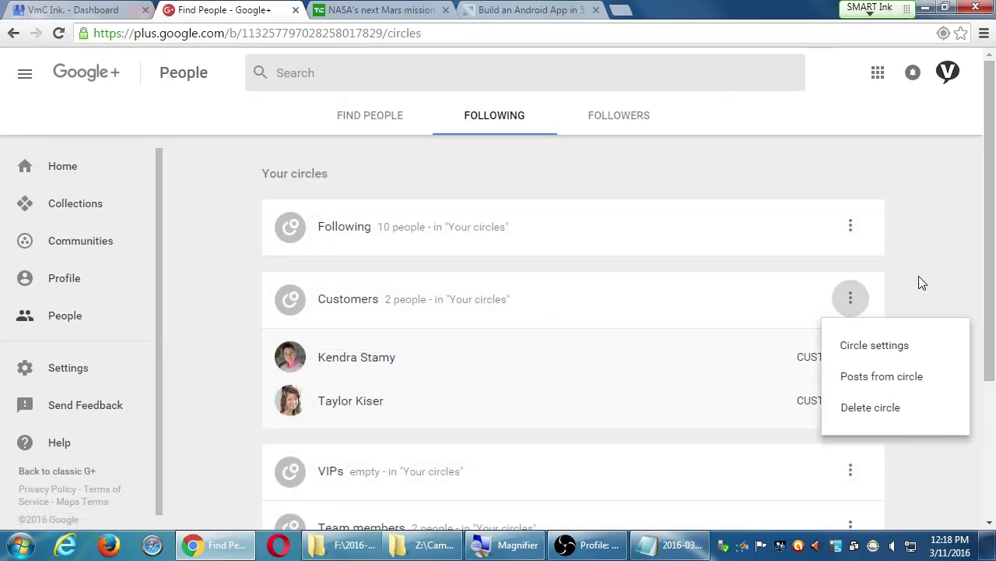
{"action": "left_click", "coordinate": [927, 273]}
{"action": "left_click", "coordinate": [849, 307]}
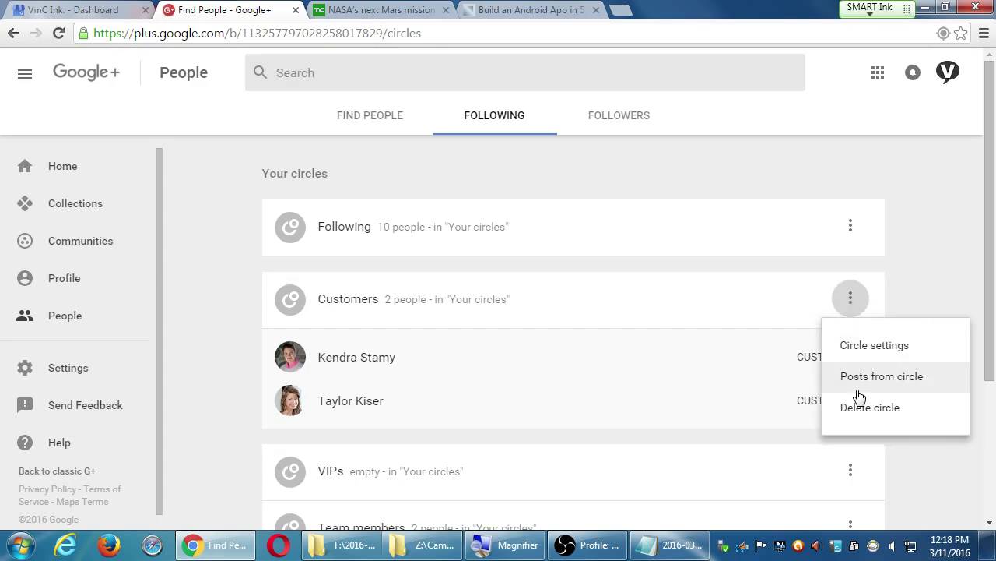
{"action": "left_click", "coordinate": [931, 279]}
Step: Take the first member out of the Customers circle and save
{"action": "left_click", "coordinate": [828, 359]}
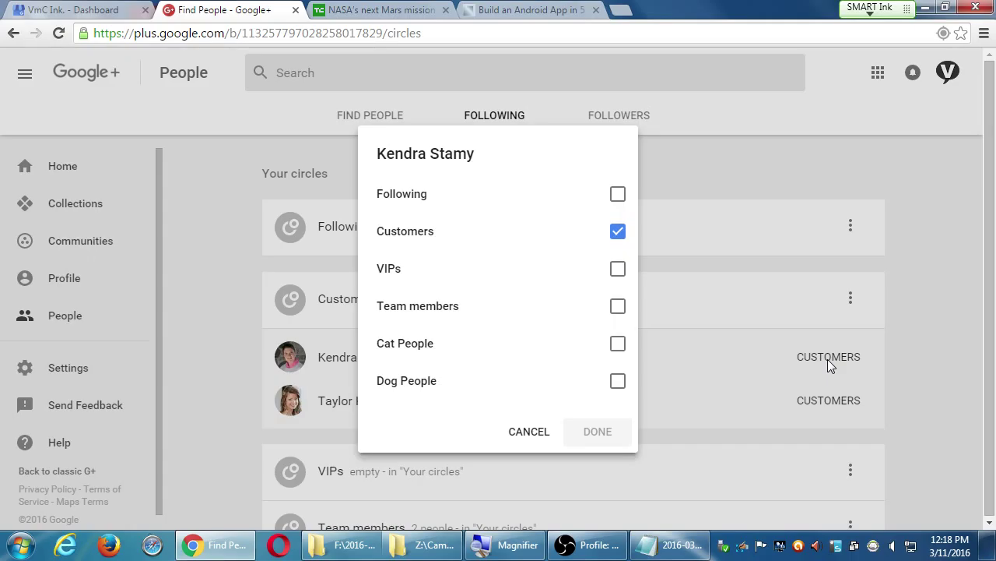
{"action": "left_click", "coordinate": [532, 441]}
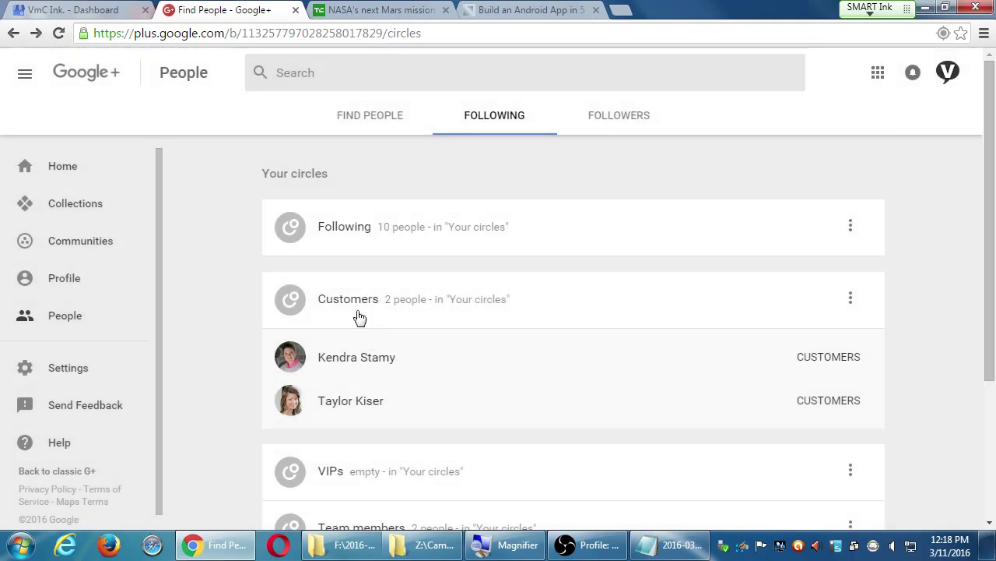
{"action": "left_click", "coordinate": [828, 357]}
{"action": "left_click", "coordinate": [613, 239]}
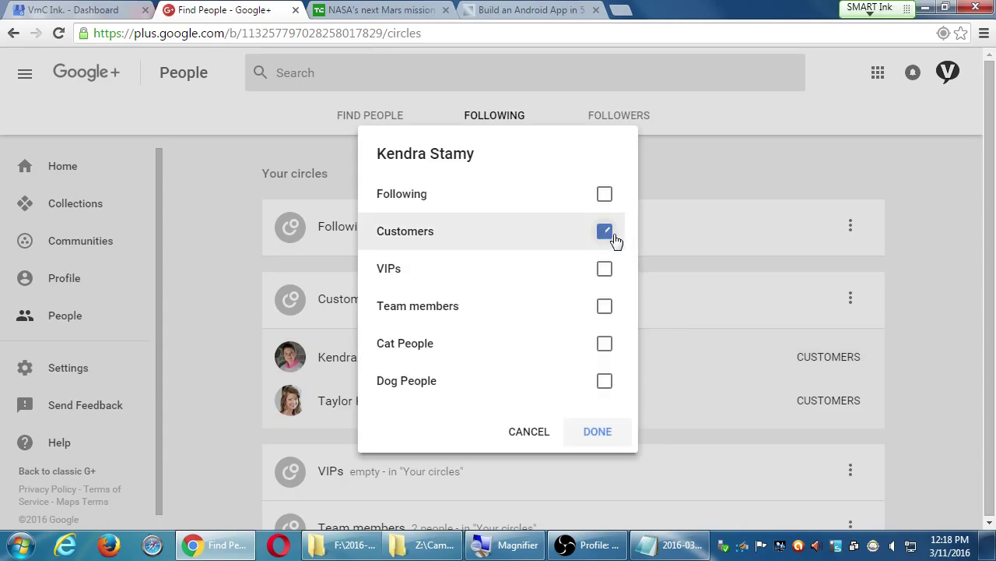
{"action": "left_click", "coordinate": [596, 431]}
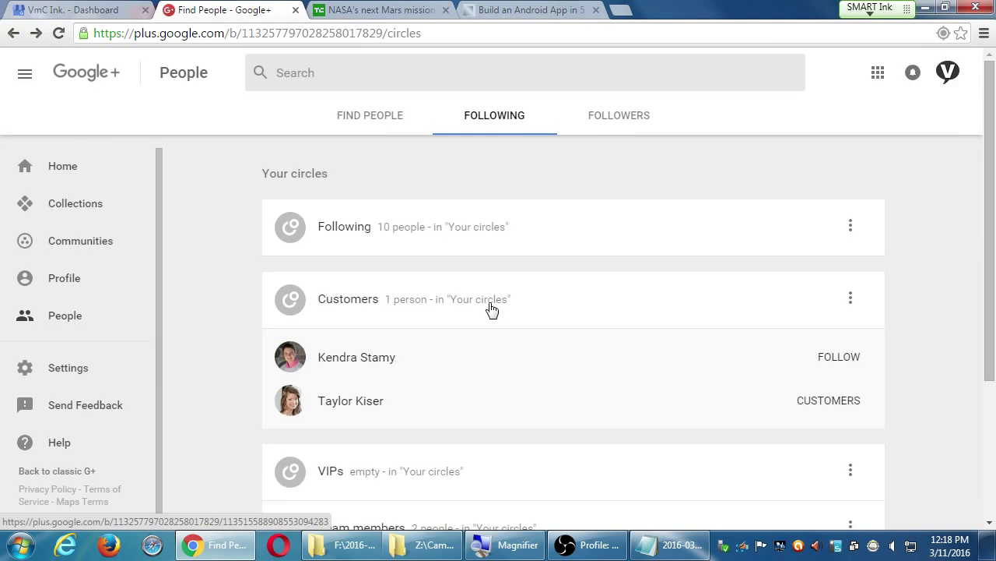
Step: Move the contact from Customers into Cat People, then expand Cat People to confirm
{"action": "left_click", "coordinate": [843, 405]}
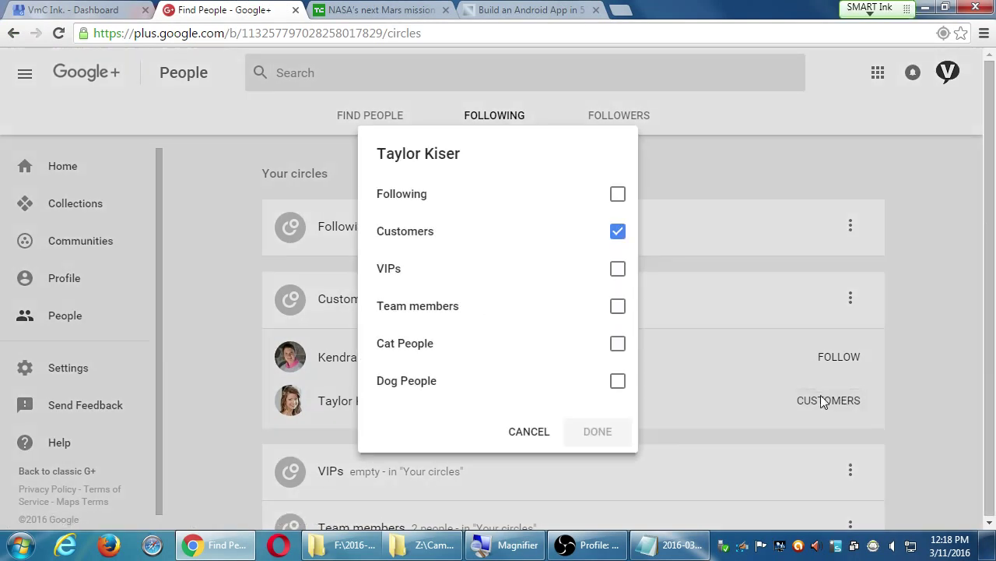
{"action": "left_click", "coordinate": [619, 232]}
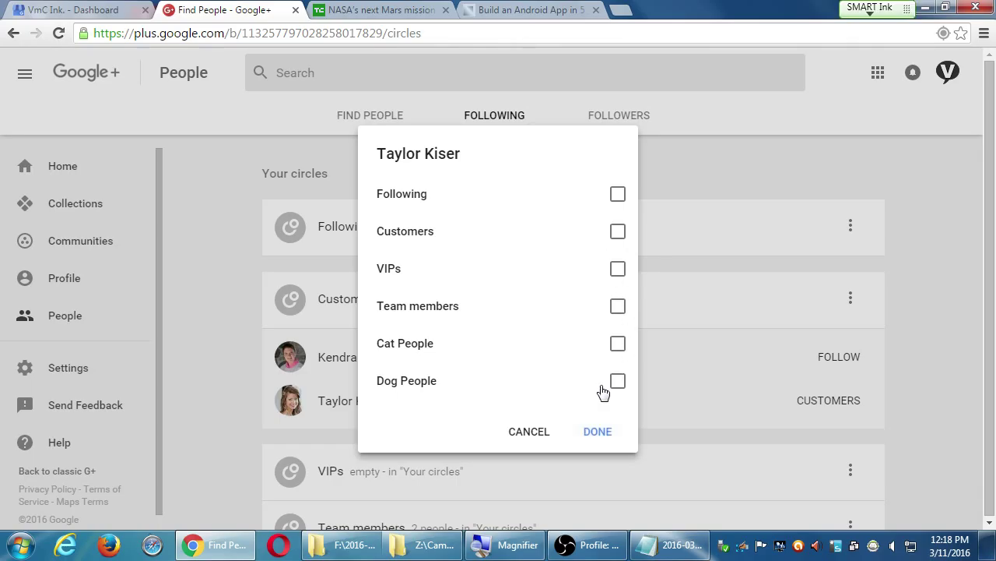
{"action": "left_click", "coordinate": [618, 345]}
{"action": "left_click", "coordinate": [598, 431]}
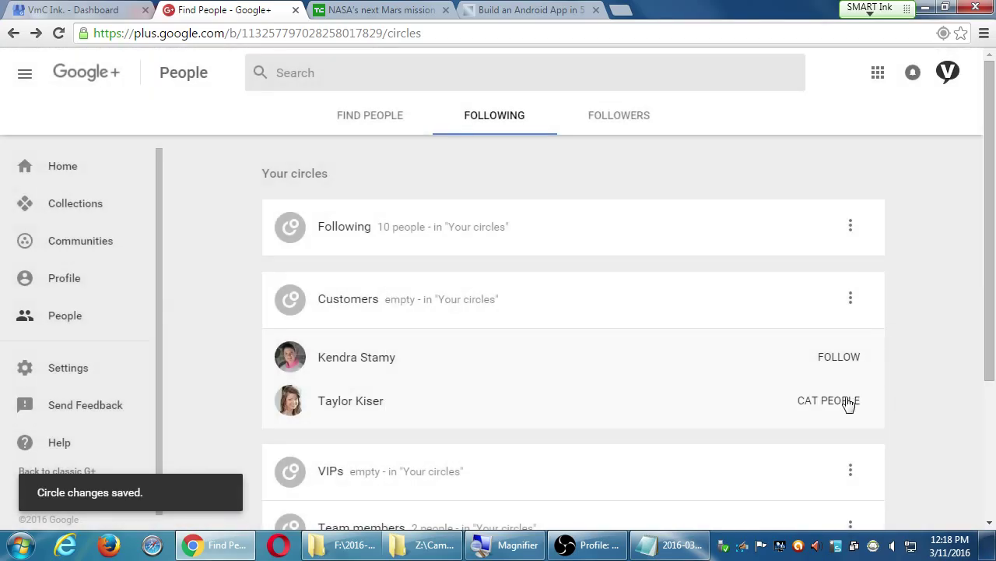
{"action": "scroll", "coordinate": [851, 405], "scroll_direction": "down", "scroll_amount": 3}
{"action": "left_click", "coordinate": [462, 386]}
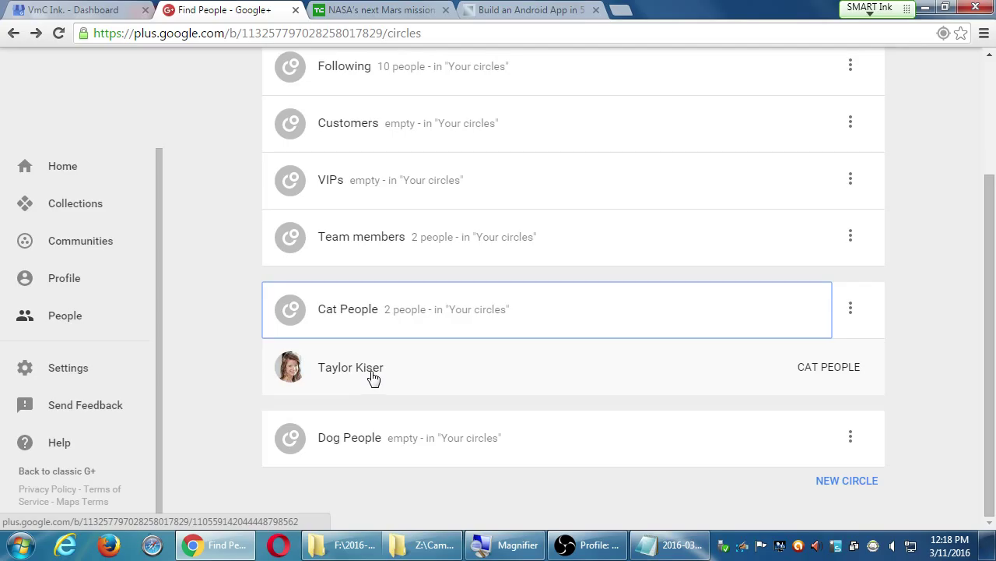
{"action": "scroll", "coordinate": [374, 378], "scroll_direction": "up", "scroll_amount": 2}
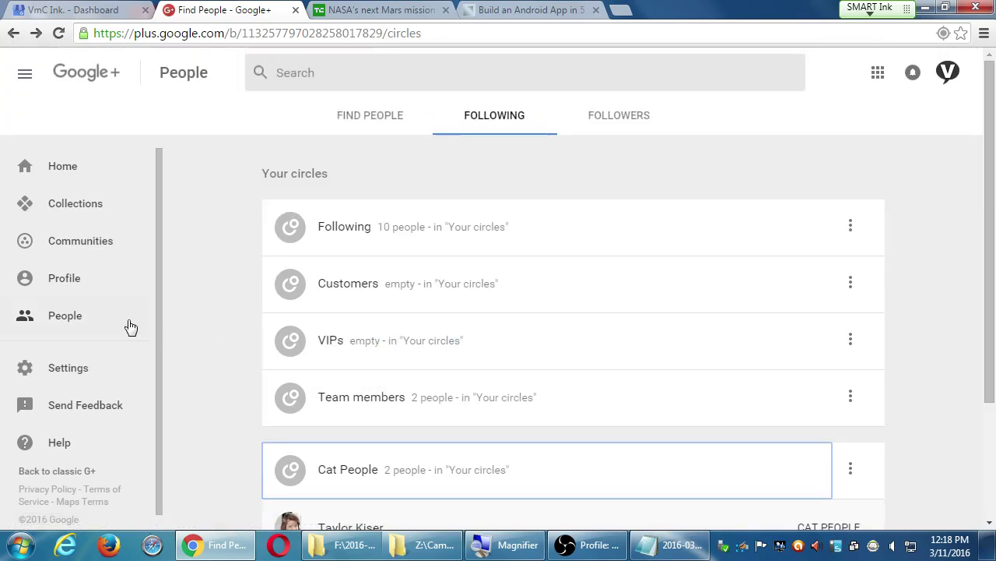
Step: Go to People and show the Find People suggestions with their common-connection counts
{"action": "left_click", "coordinate": [108, 317]}
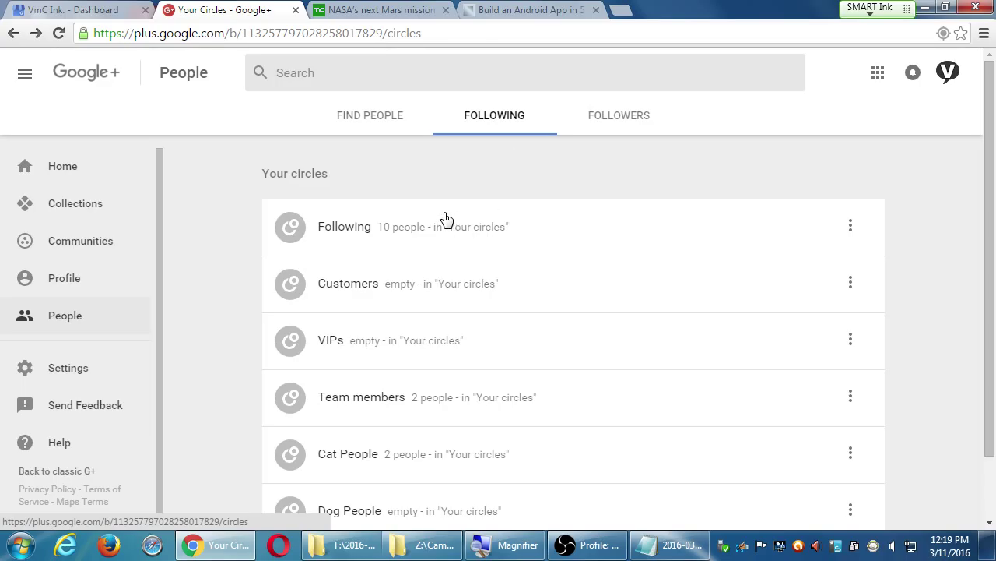
{"action": "left_click", "coordinate": [388, 123]}
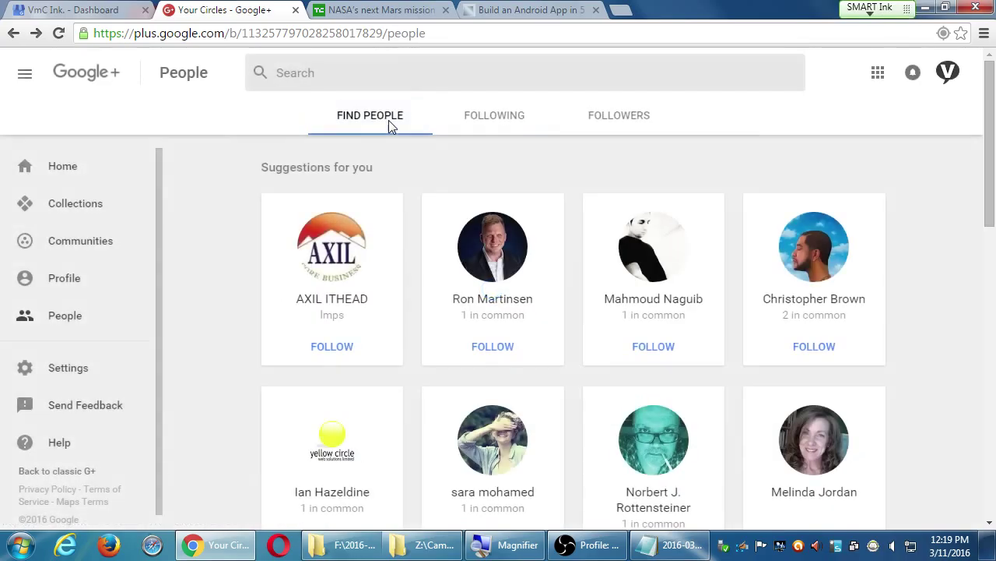
{"action": "key", "text": "super+plus"}
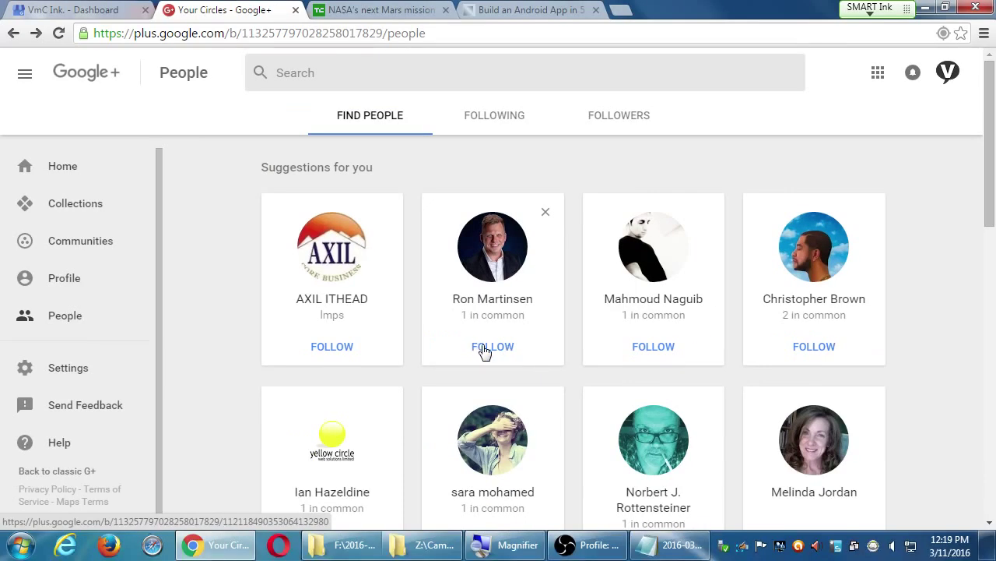
Step: Browse a suggested person's posts, then go to the Featured collections page
{"action": "left_click", "coordinate": [492, 245]}
{"action": "scroll", "coordinate": [472, 335], "scroll_direction": "down", "scroll_amount": 10}
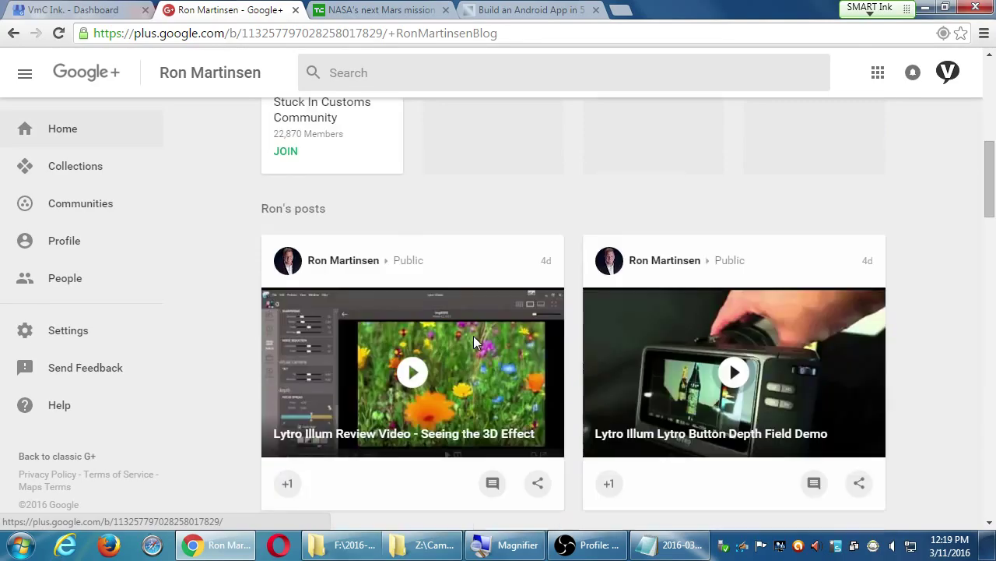
{"action": "scroll", "coordinate": [488, 373], "scroll_direction": "down", "scroll_amount": 4}
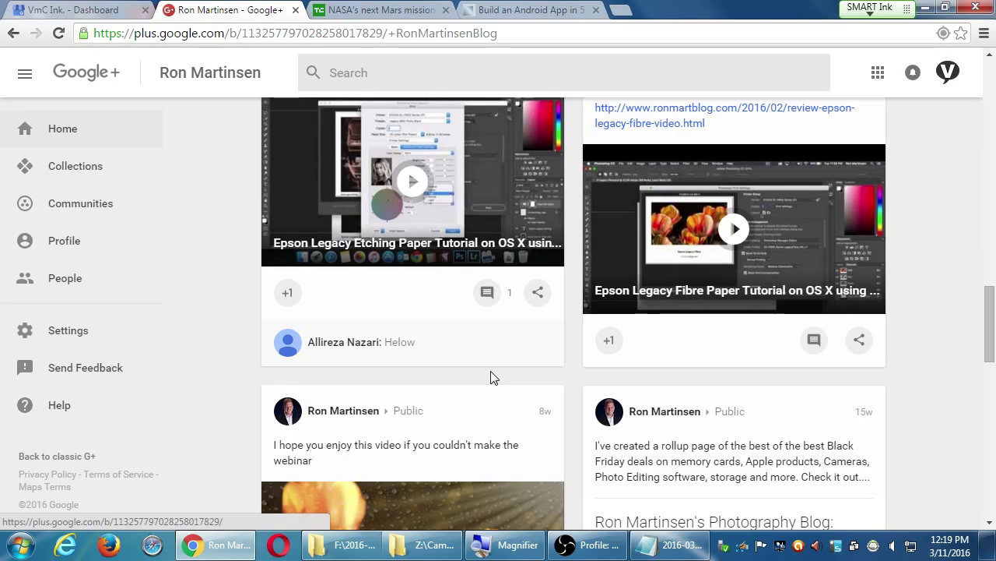
{"action": "scroll", "coordinate": [525, 334], "scroll_direction": "down", "scroll_amount": 4}
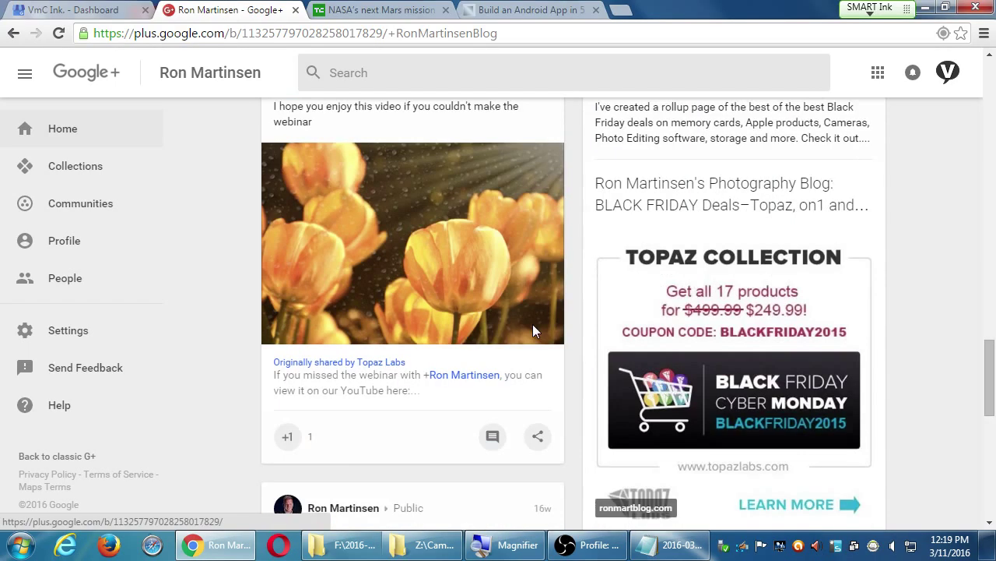
{"action": "scroll", "coordinate": [534, 327], "scroll_direction": "down", "scroll_amount": 4}
{"action": "left_click", "coordinate": [81, 279]}
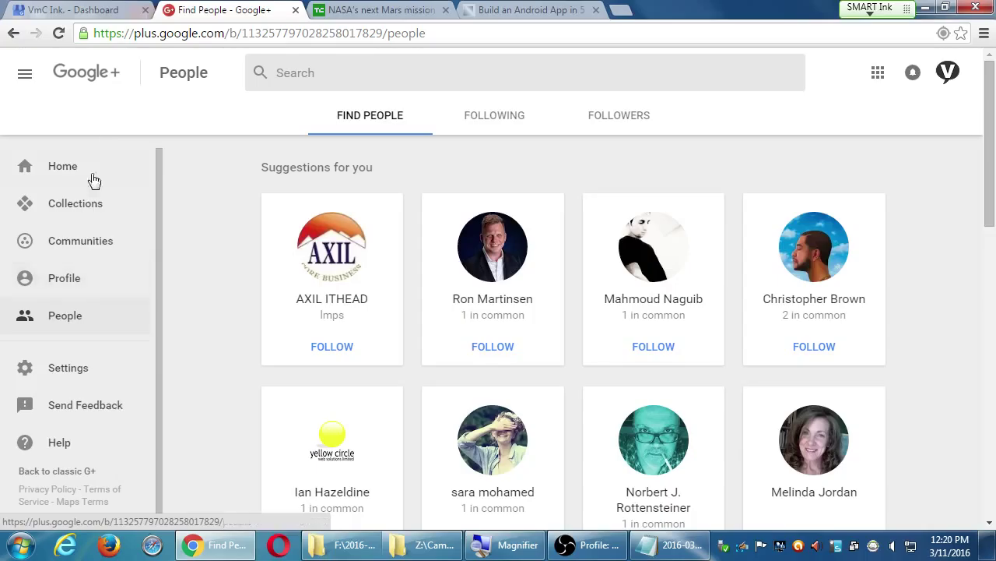
{"action": "left_click", "coordinate": [78, 204]}
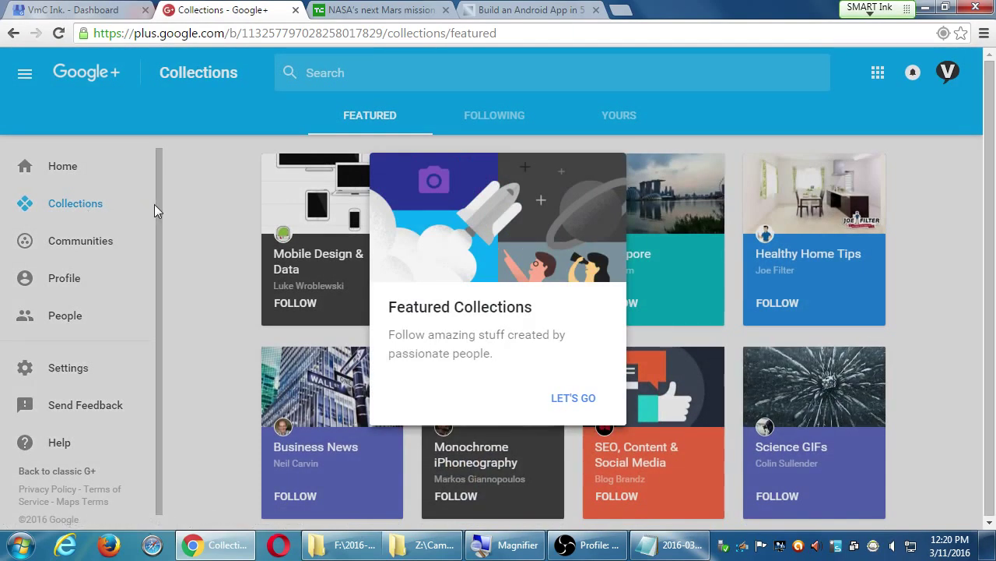
Step: Dismiss the collections intro and start a new post from the Home stream
{"action": "left_click", "coordinate": [563, 396]}
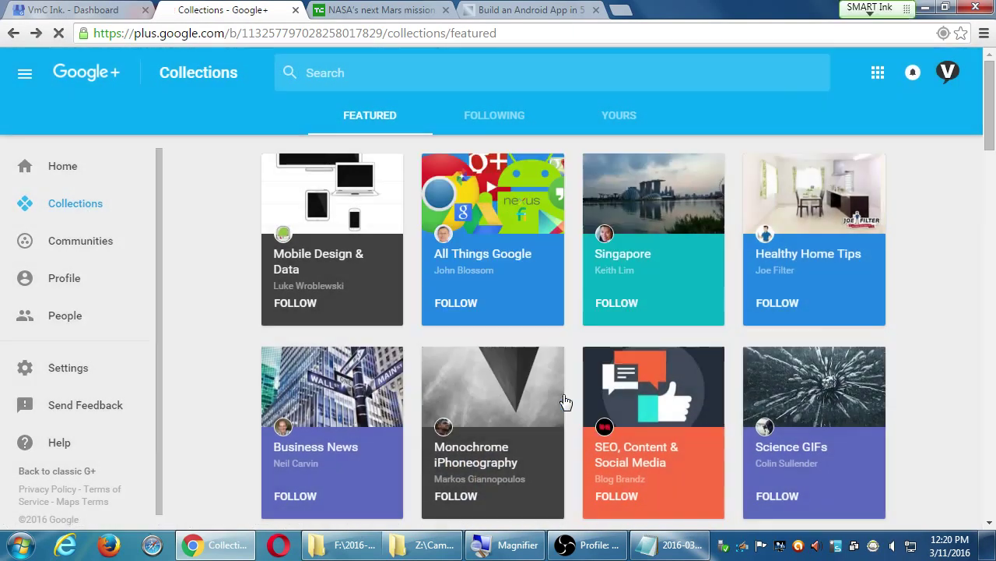
{"action": "left_click", "coordinate": [67, 165]}
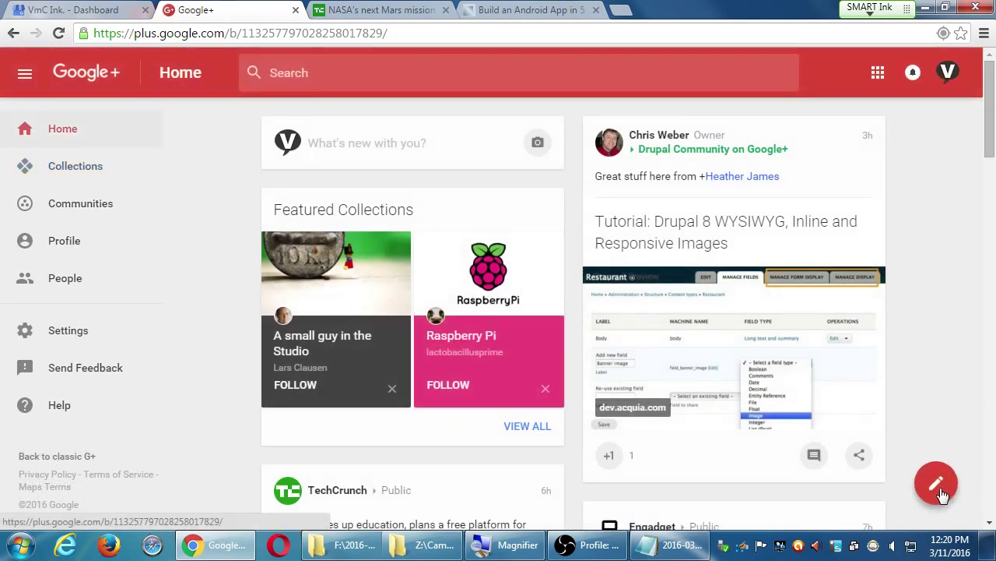
{"action": "left_click", "coordinate": [937, 484]}
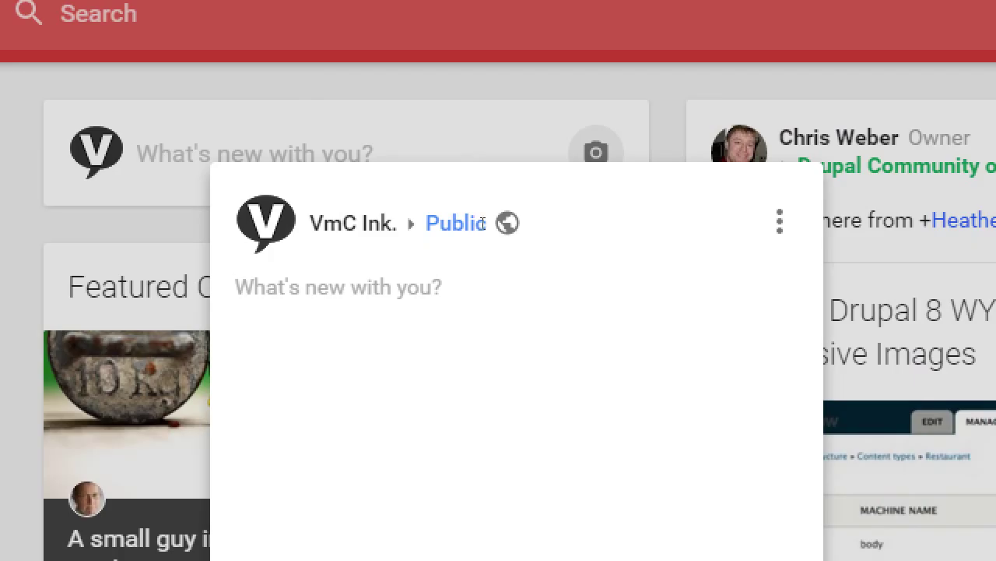
Step: Add Cat People and Dog People to the post audience, then remove both to keep it Public
{"action": "key", "text": "Tab"}
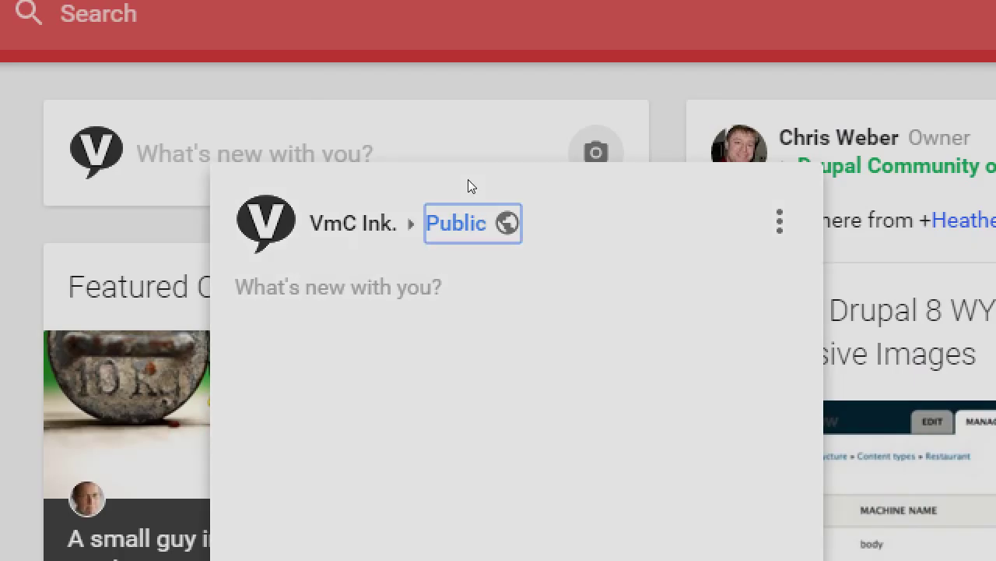
{"action": "key", "text": "Return"}
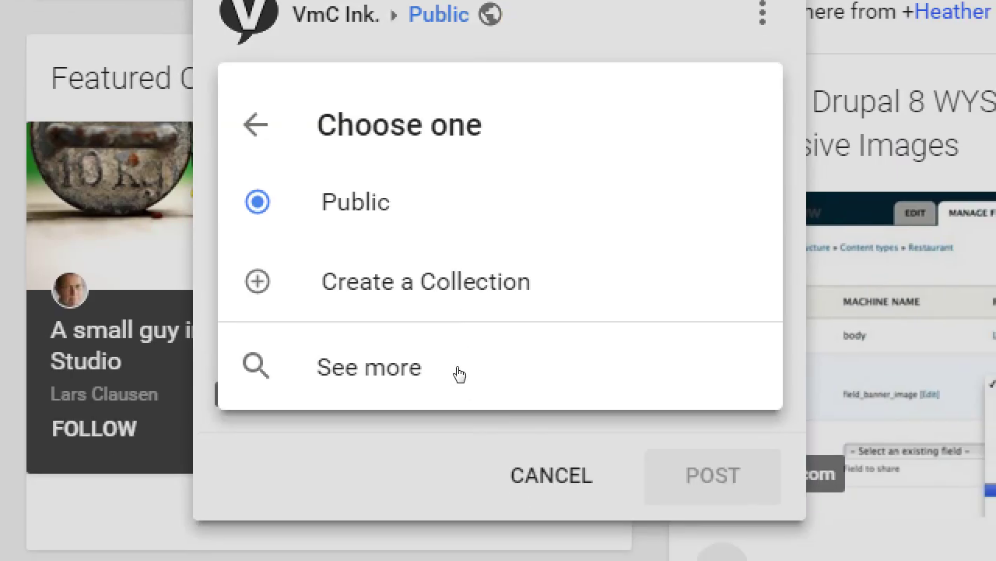
{"action": "left_click", "coordinate": [457, 368]}
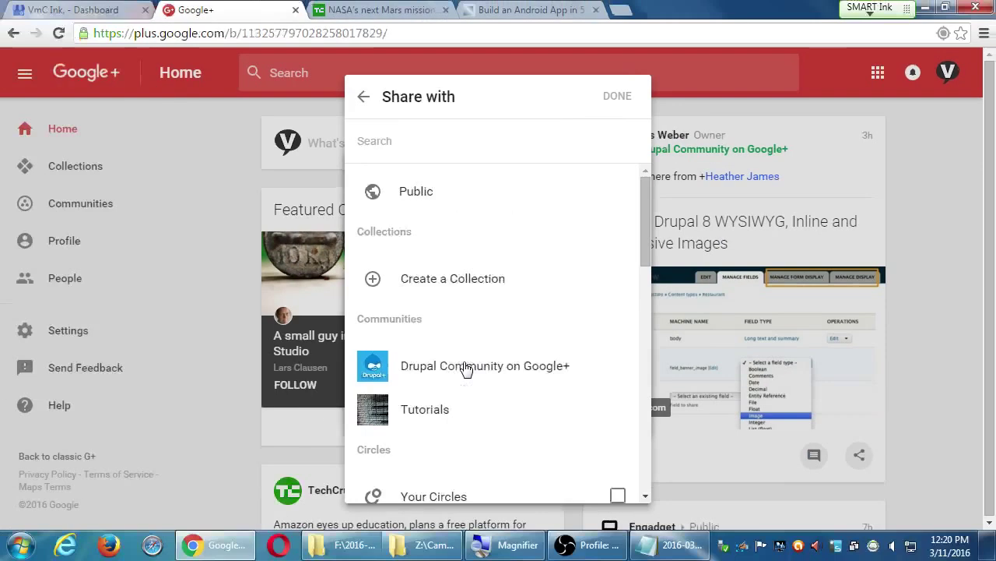
{"action": "scroll", "coordinate": [442, 398], "scroll_direction": "down", "scroll_amount": 5}
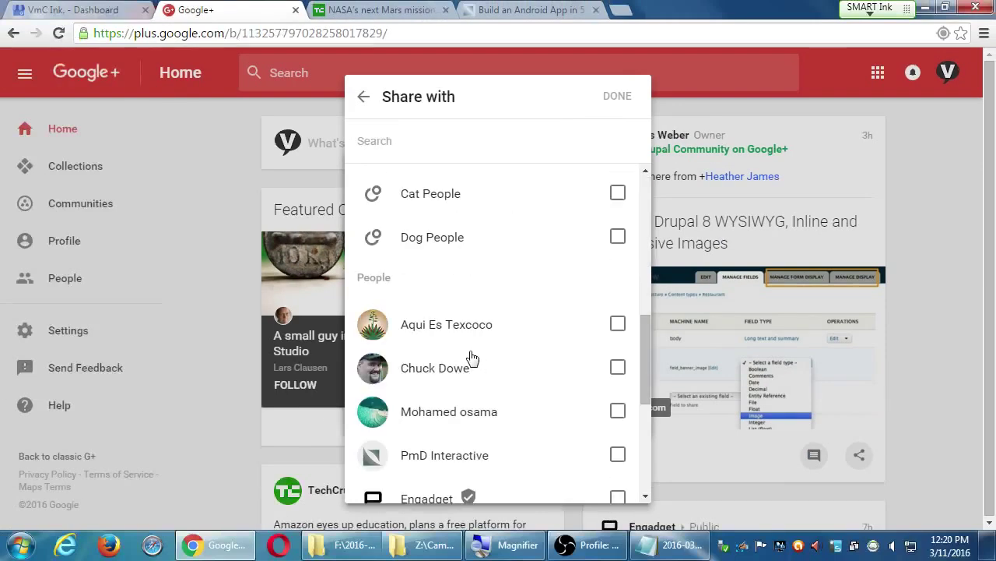
{"action": "scroll", "coordinate": [431, 364], "scroll_direction": "up", "scroll_amount": 1}
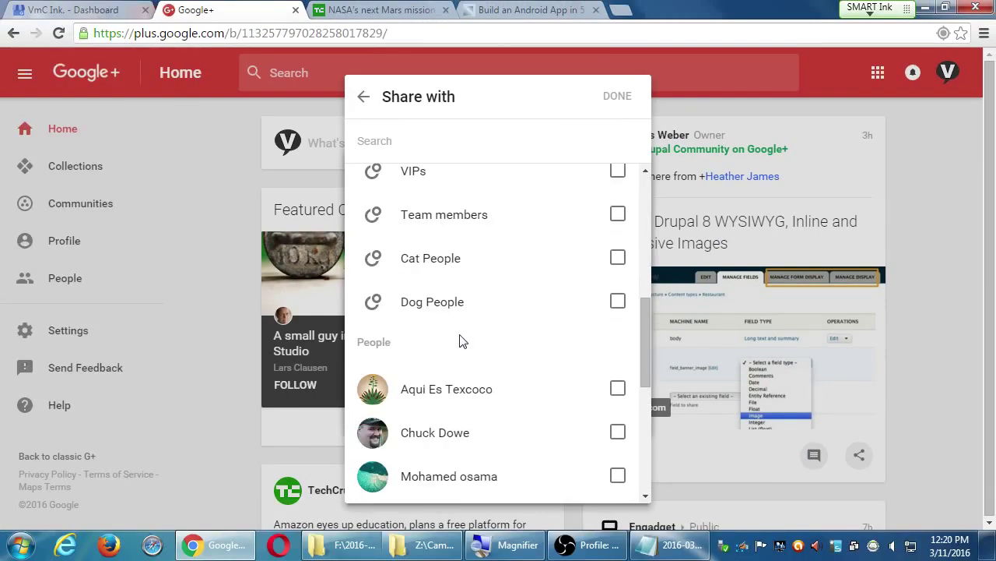
{"action": "left_click", "coordinate": [616, 258]}
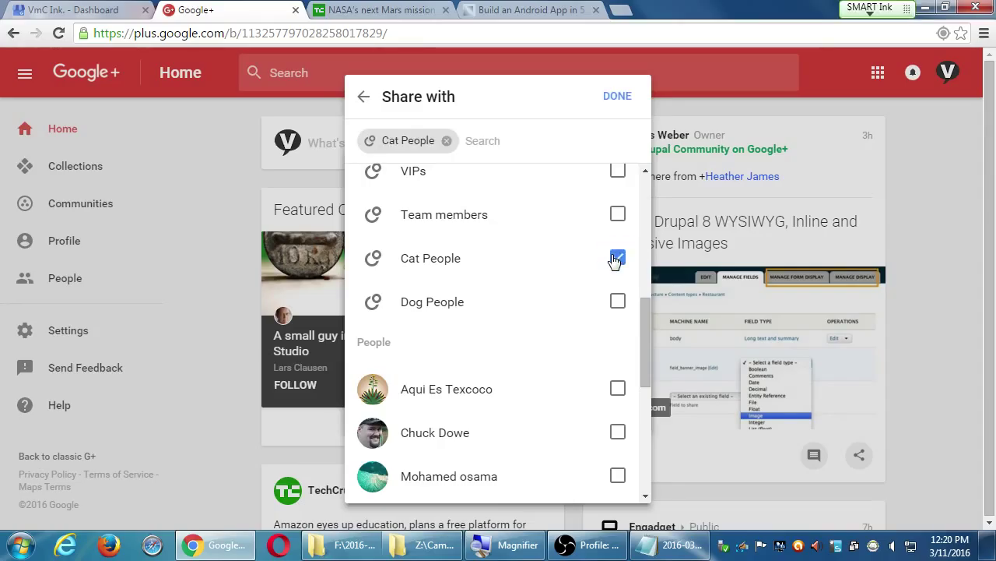
{"action": "left_click", "coordinate": [619, 304]}
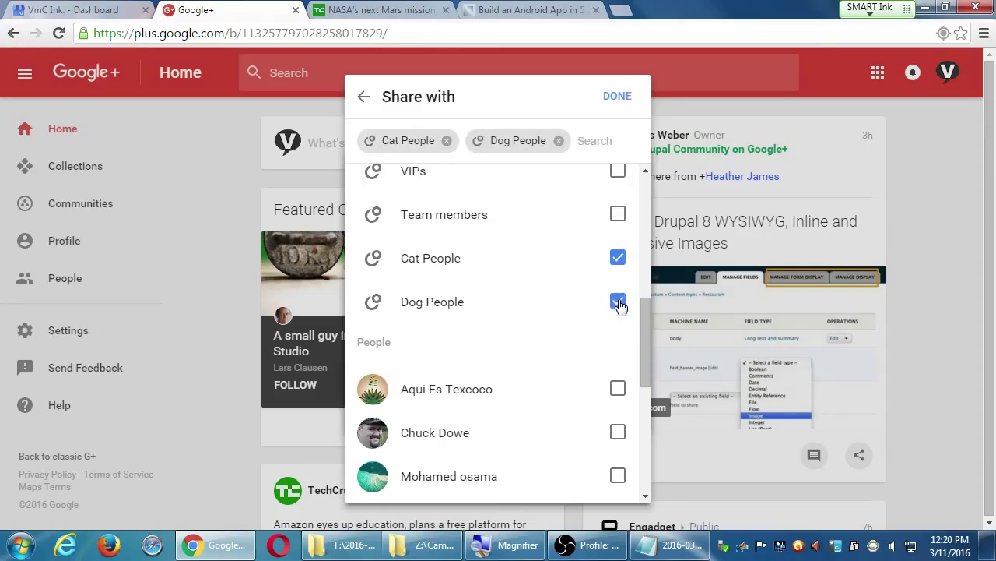
{"action": "left_click", "coordinate": [446, 141]}
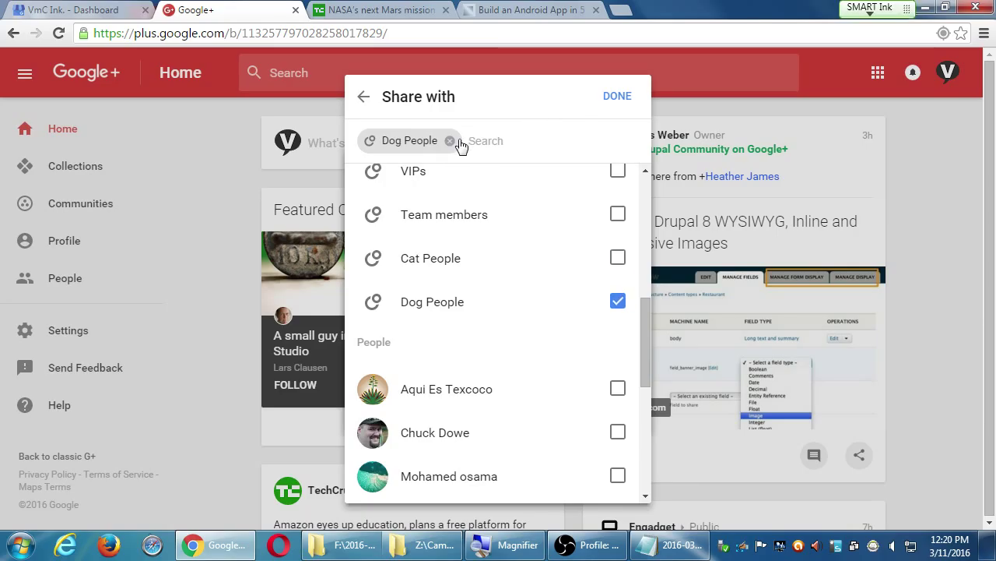
{"action": "left_click", "coordinate": [452, 141]}
{"action": "left_click", "coordinate": [364, 96]}
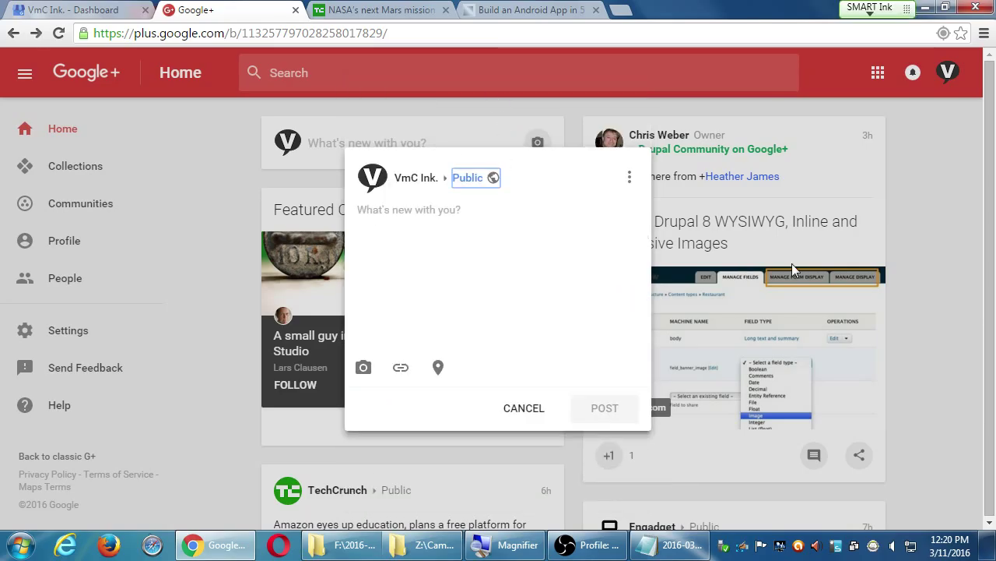
Step: Restart the post and add the Customers circle to its audience
{"action": "left_click", "coordinate": [930, 218]}
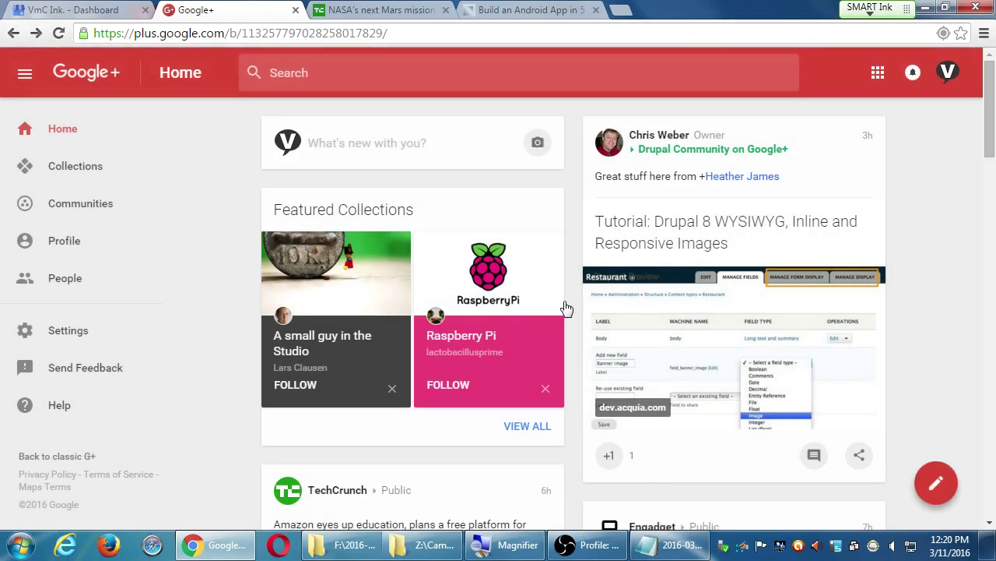
{"action": "left_click", "coordinate": [936, 483]}
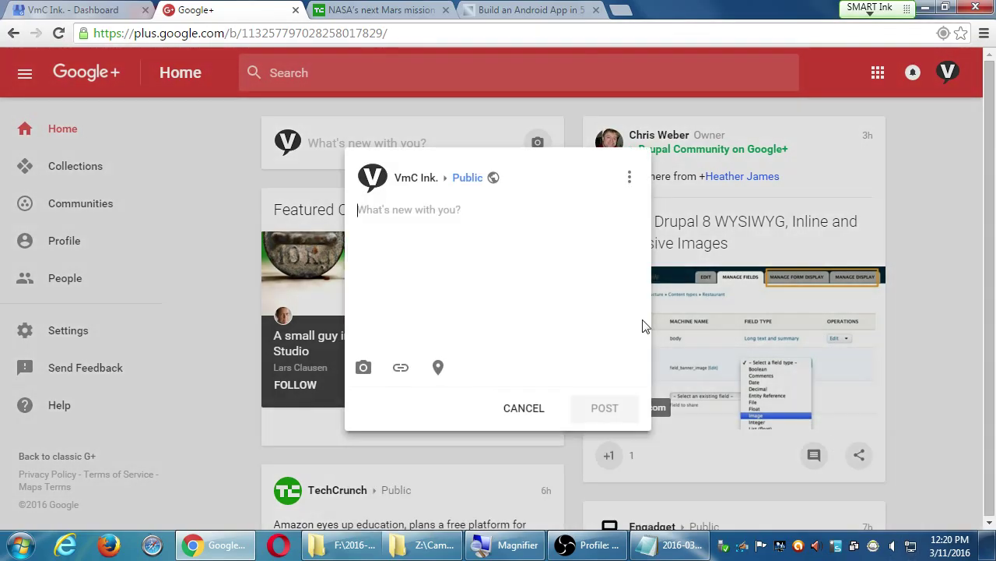
{"action": "left_click", "coordinate": [468, 181]}
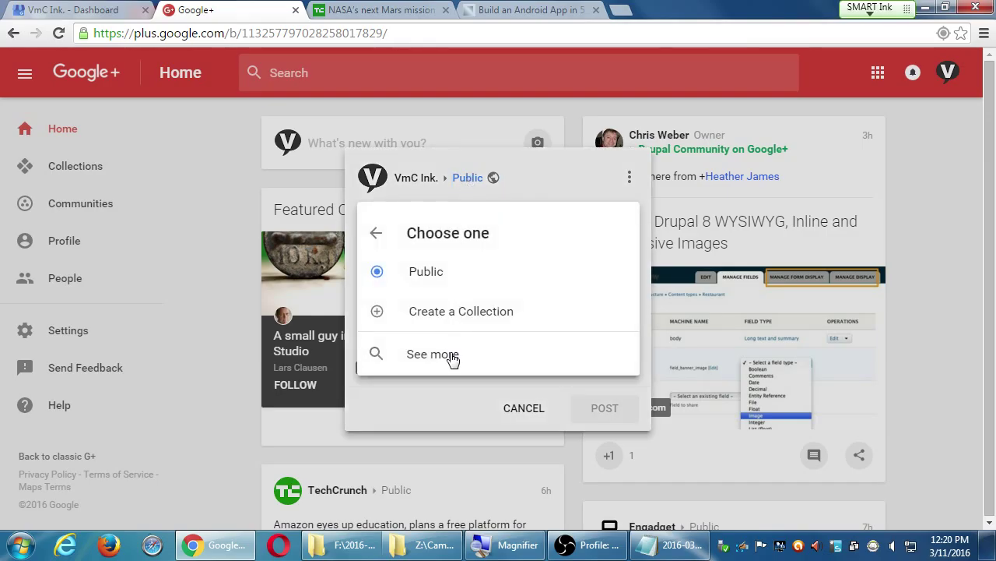
{"action": "left_click", "coordinate": [454, 357]}
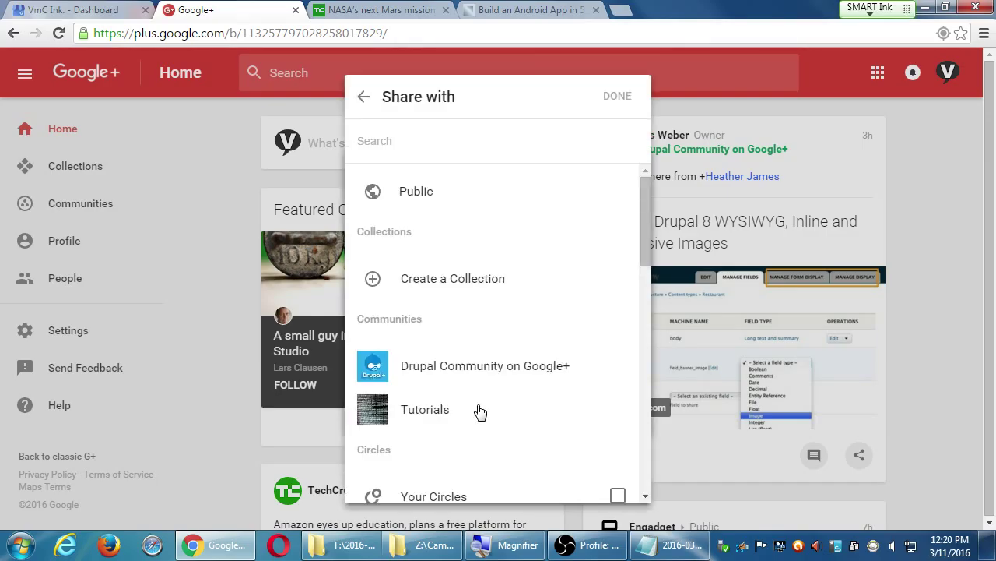
{"action": "scroll", "coordinate": [483, 412], "scroll_direction": "down", "scroll_amount": 2}
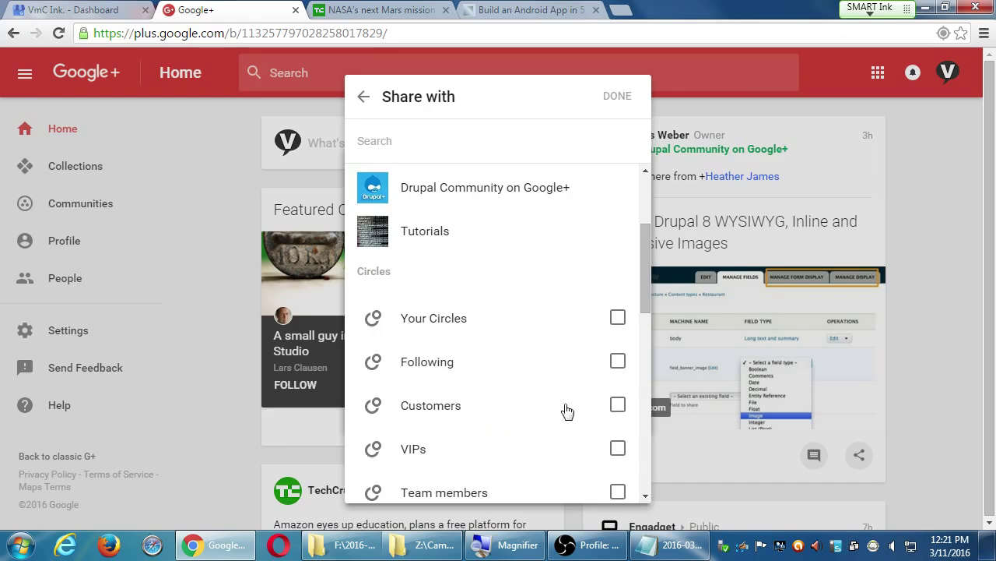
{"action": "left_click", "coordinate": [618, 408]}
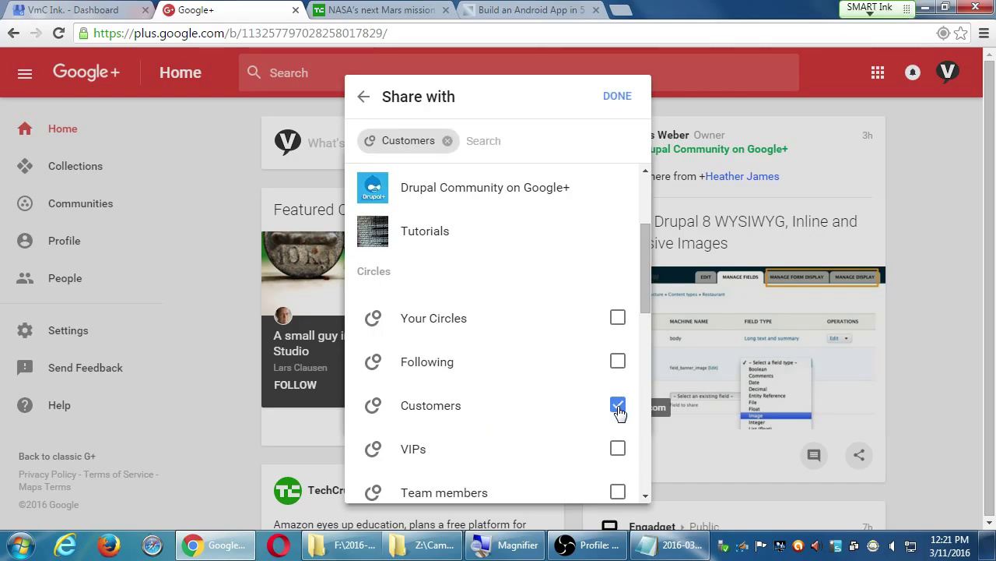
{"action": "scroll", "coordinate": [620, 413], "scroll_direction": "up", "scroll_amount": 2}
Step: Make the post Public past the warning and also add Cat People
{"action": "left_click", "coordinate": [394, 194]}
{"action": "left_click", "coordinate": [515, 347]}
{"action": "scroll", "coordinate": [572, 420], "scroll_direction": "down", "scroll_amount": 4}
{"action": "left_click", "coordinate": [609, 385]}
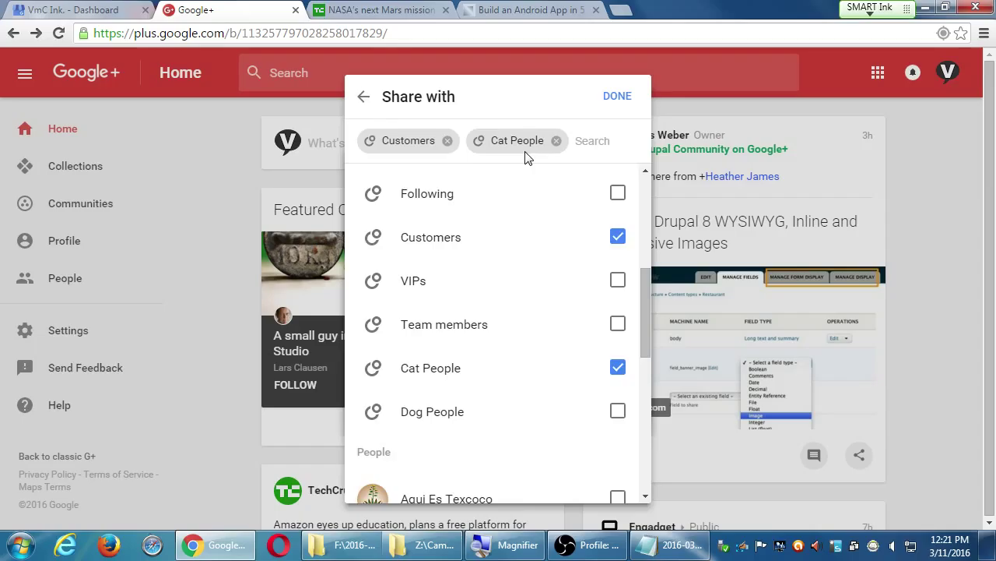
{"action": "left_click", "coordinate": [358, 97]}
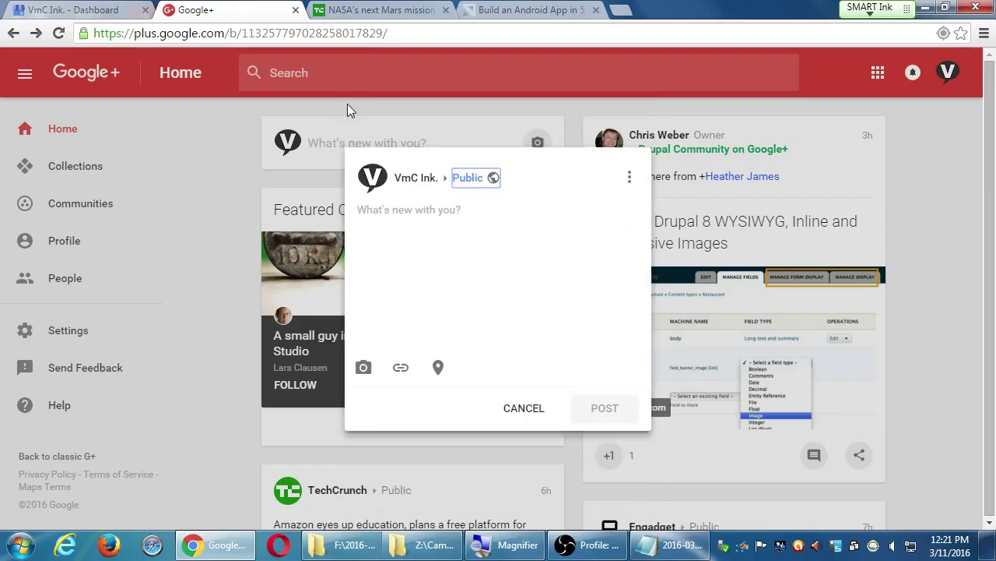
Step: Review the full audience list once more, then discard the draft post
{"action": "left_click", "coordinate": [473, 178]}
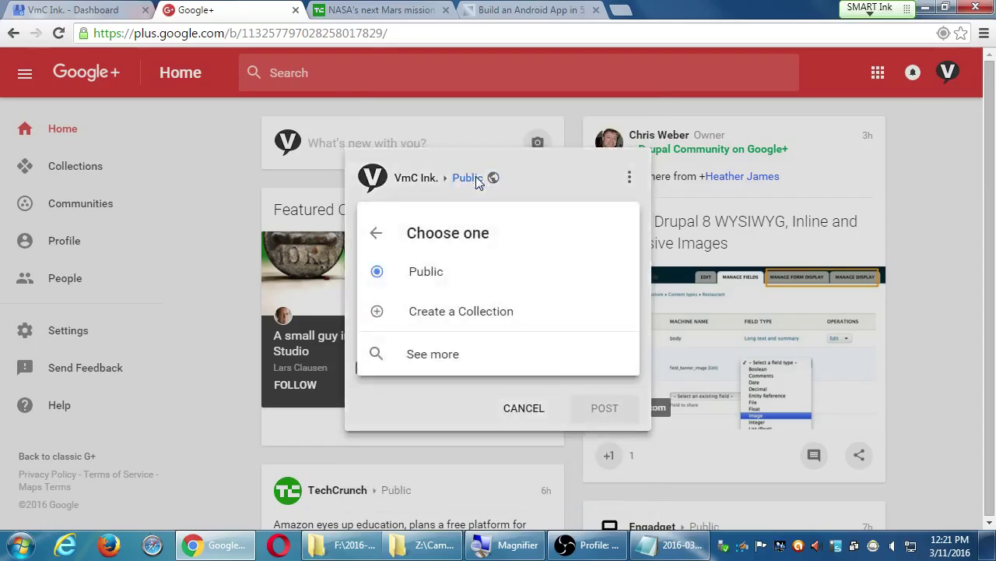
{"action": "left_click", "coordinate": [435, 357]}
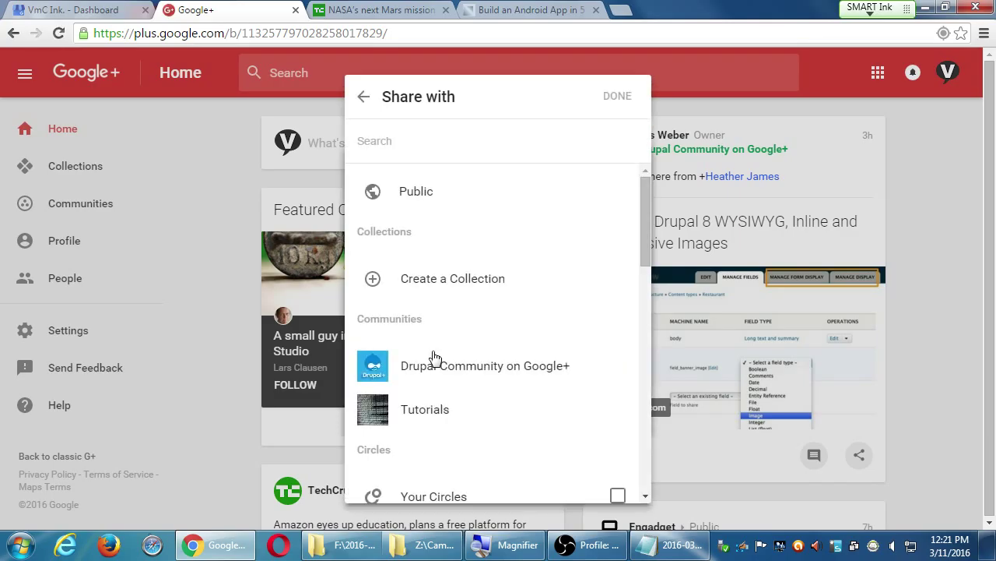
{"action": "left_click", "coordinate": [365, 99]}
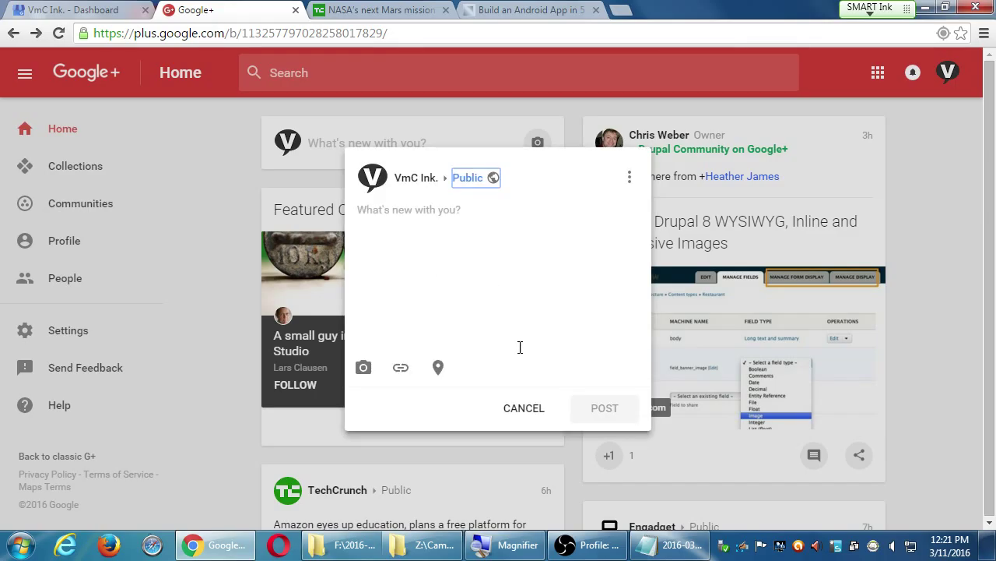
{"action": "left_click", "coordinate": [525, 409]}
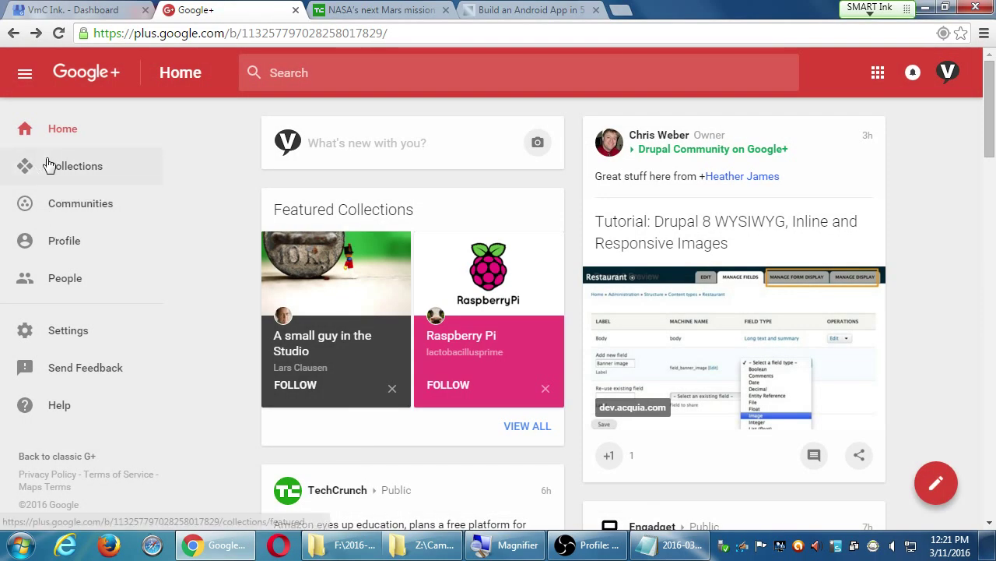
Step: Look at the Following and Yours collection tabs, then start a new collection
{"action": "left_click", "coordinate": [51, 166]}
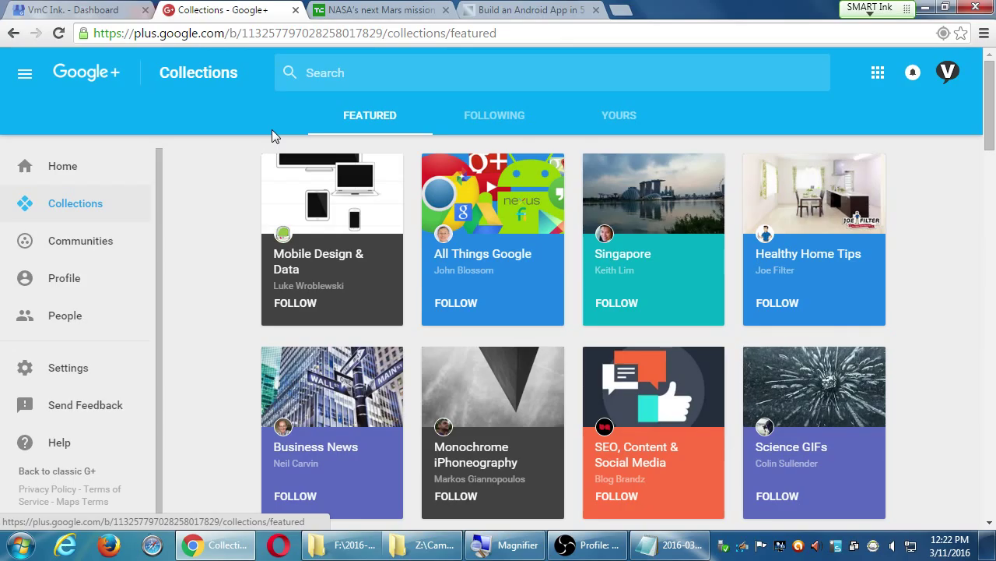
{"action": "left_click", "coordinate": [479, 117]}
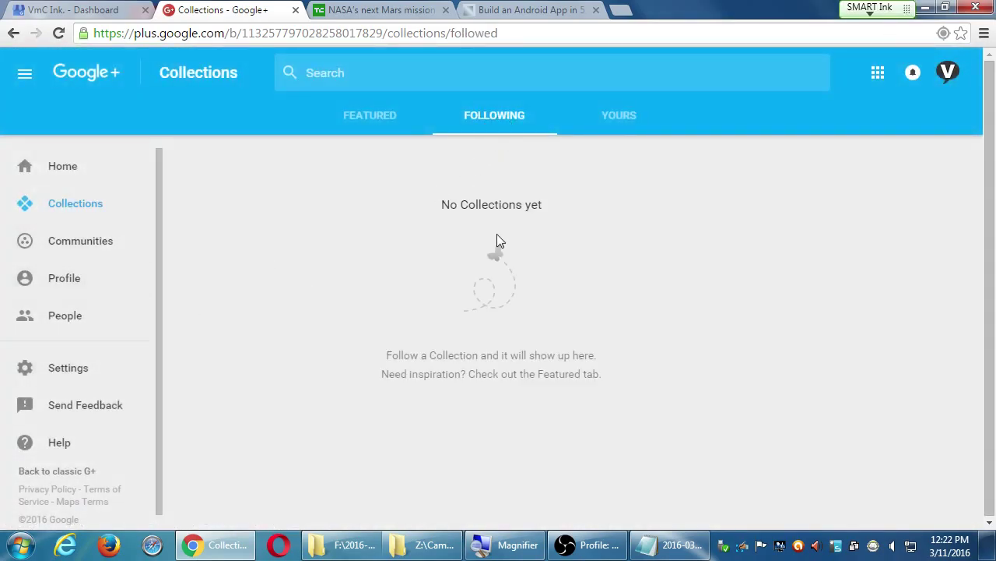
{"action": "left_click", "coordinate": [625, 128]}
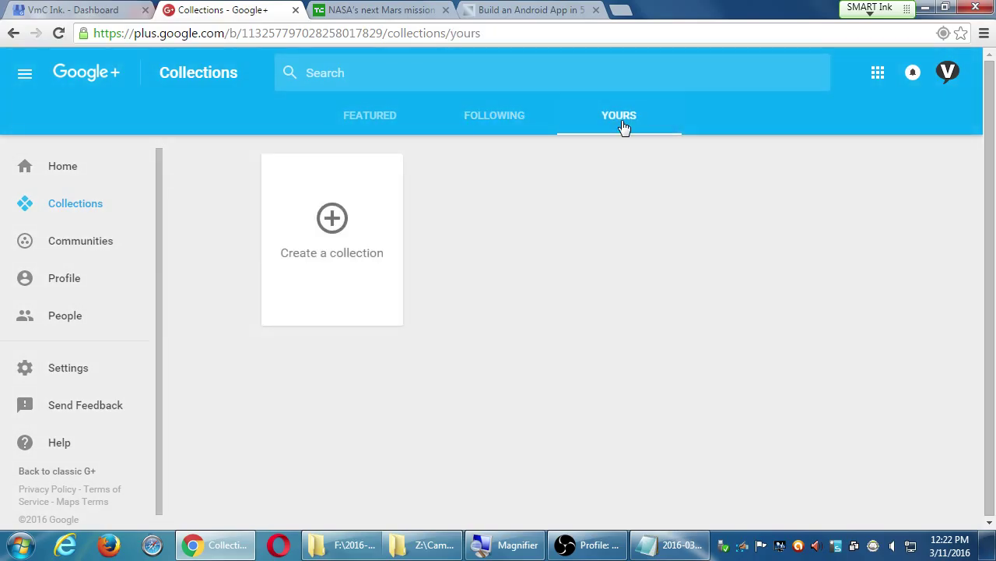
{"action": "left_click", "coordinate": [328, 224]}
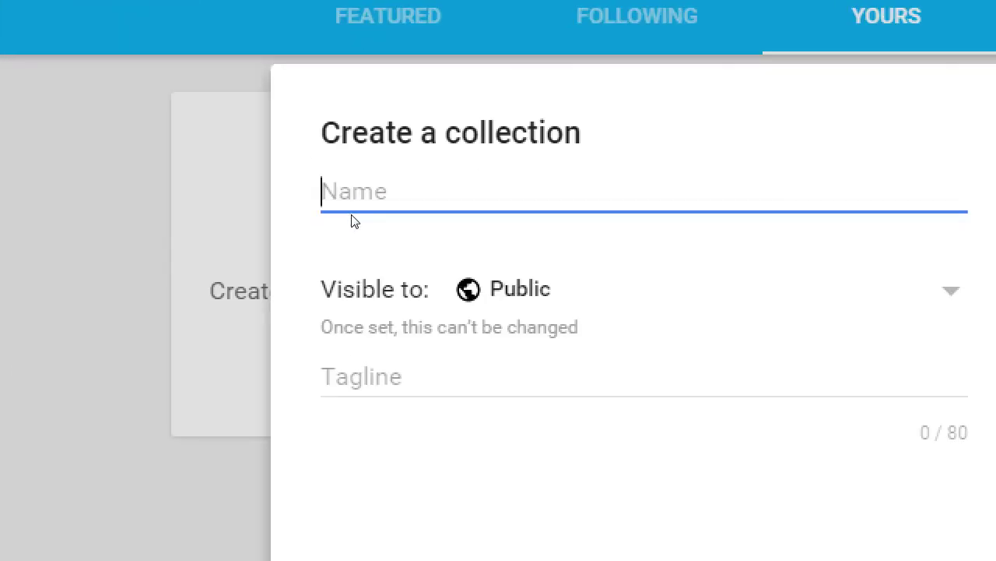
Step: Create the collection 'Gluten-Free Fair' with tagline 'Only the beast in #healthyliving'
{"action": "type", "text": "G"}
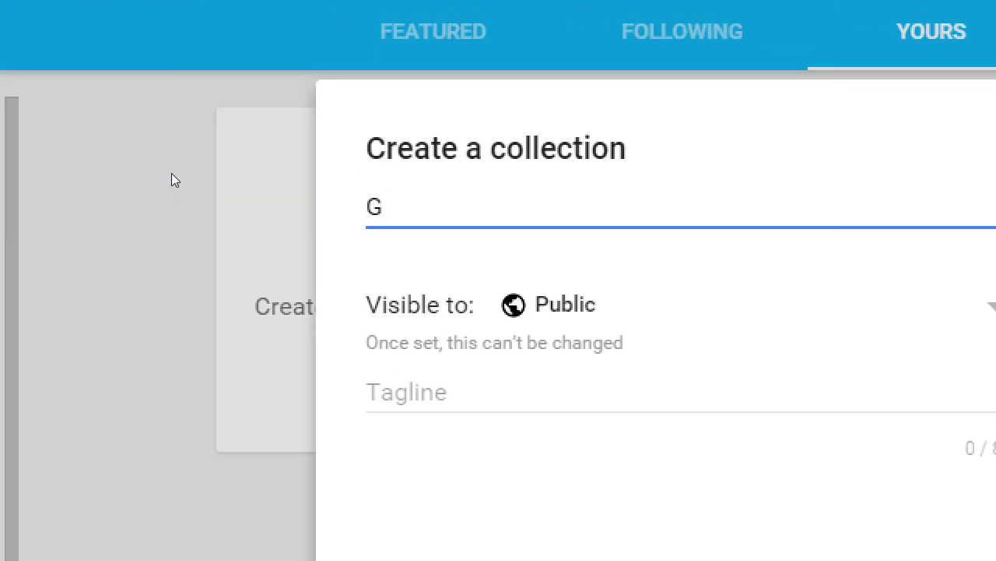
{"action": "type", "text": "luten-Fre"}
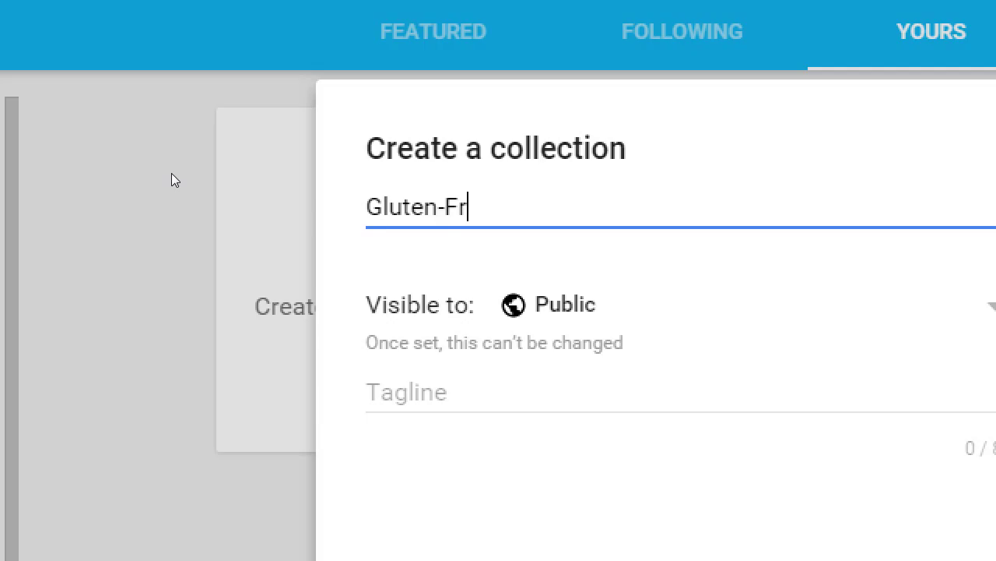
{"action": "type", "text": "e Fair"}
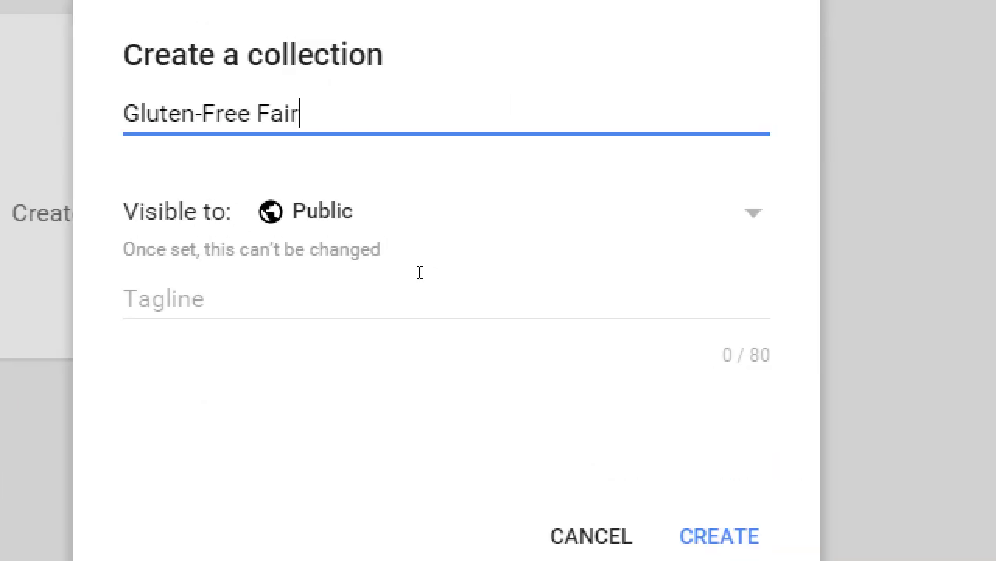
{"action": "left_click", "coordinate": [769, 560]}
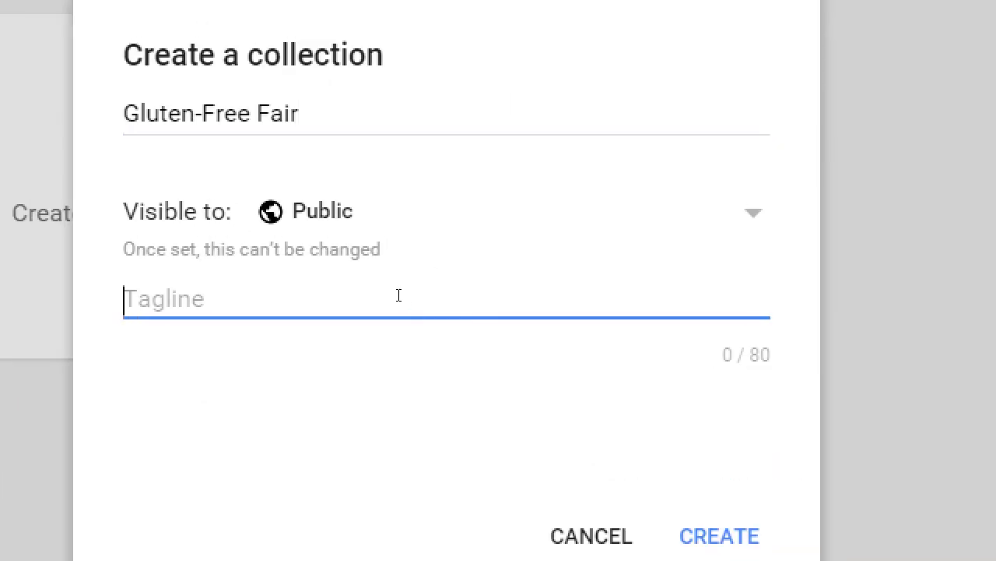
{"action": "type", "text": "Only the beast in #healthy"}
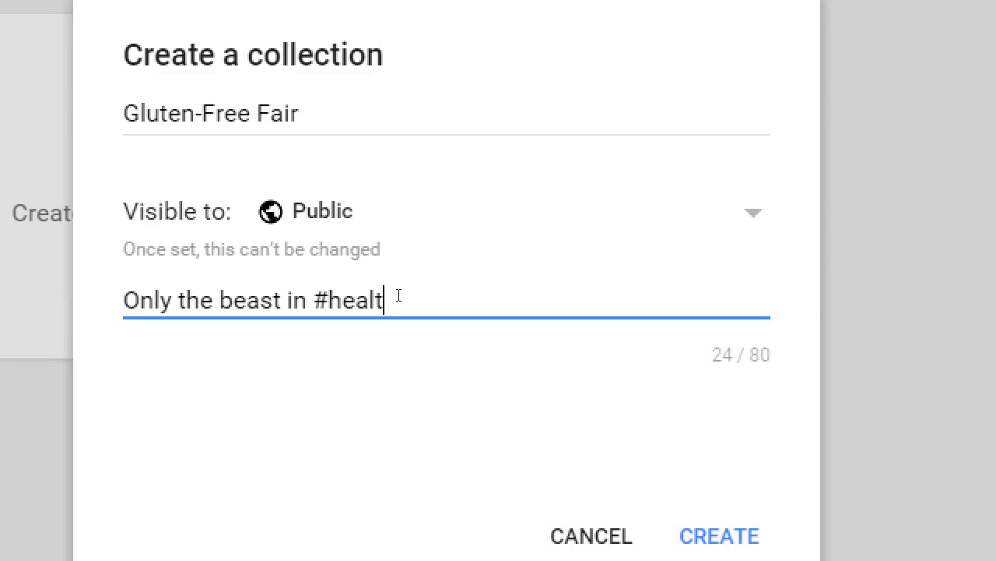
{"action": "type", "text": "living"}
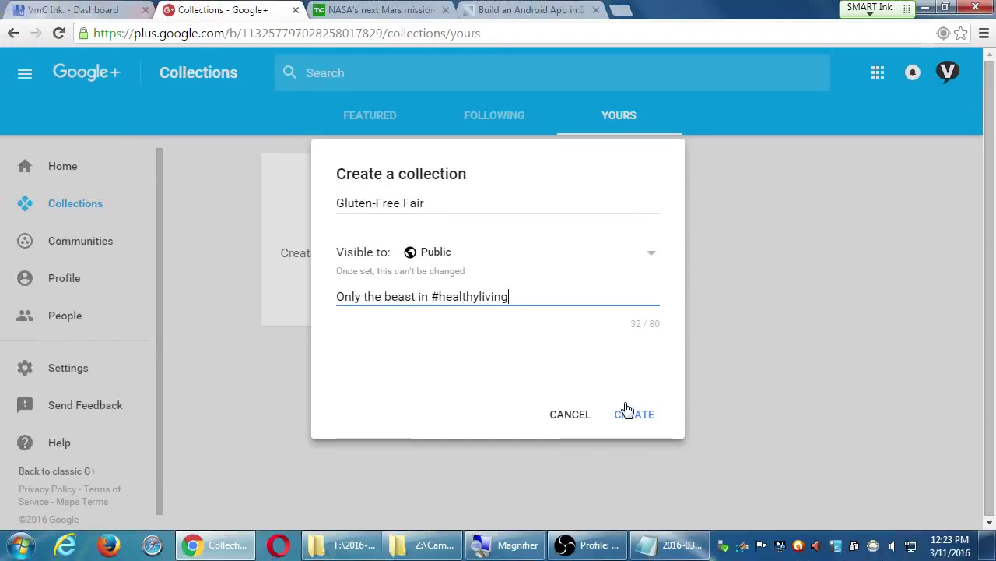
{"action": "left_click", "coordinate": [724, 535]}
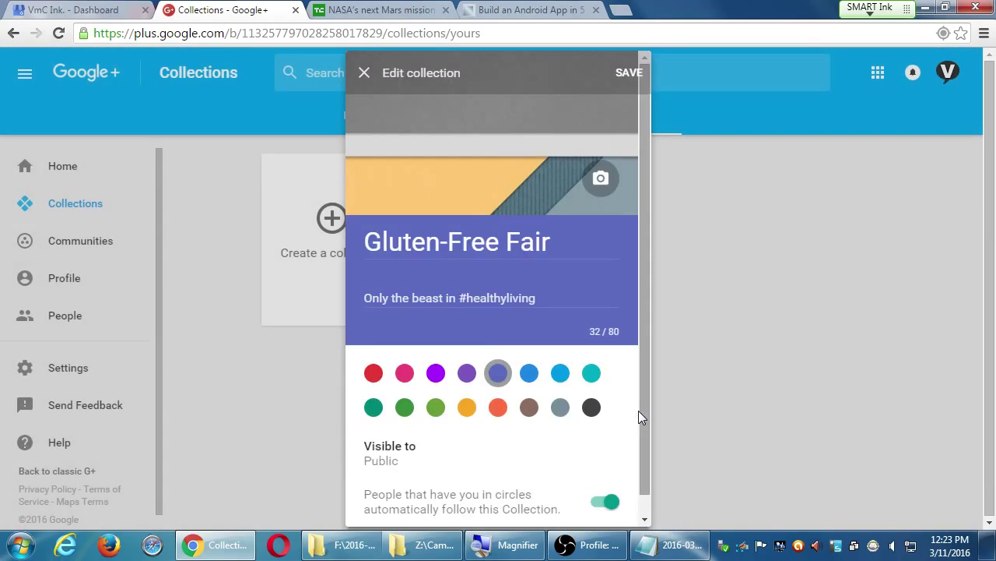
Step: Save the Gluten-Free Fair collection, then return to Collections and start another one
{"action": "left_click", "coordinate": [621, 76]}
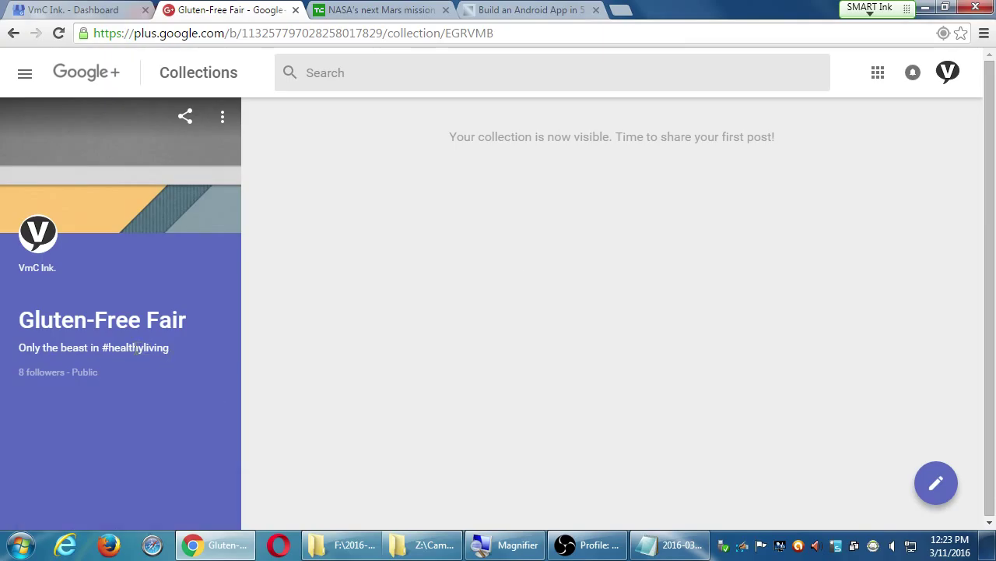
{"action": "left_click", "coordinate": [26, 76]}
{"action": "left_click", "coordinate": [58, 167]}
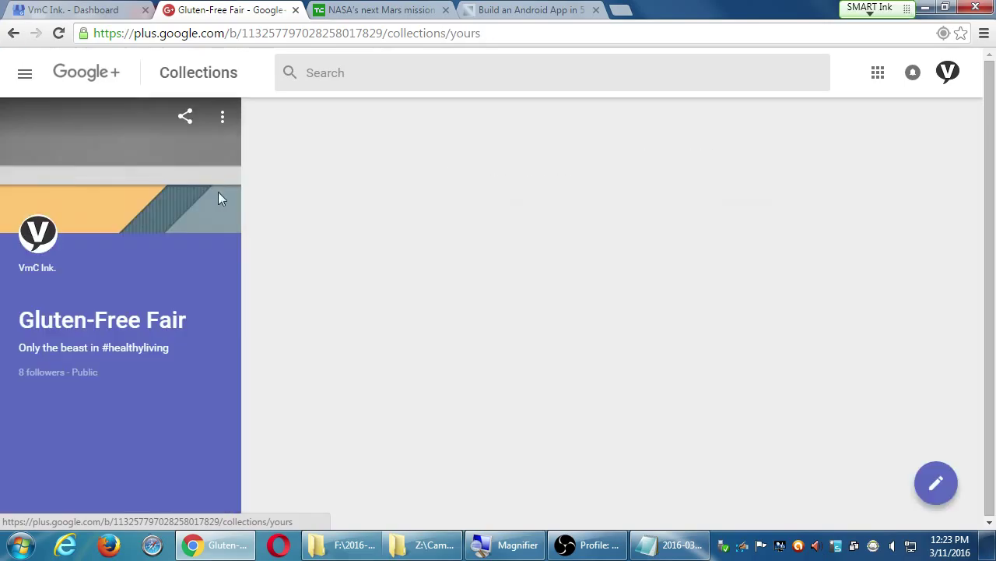
{"action": "left_click", "coordinate": [330, 230]}
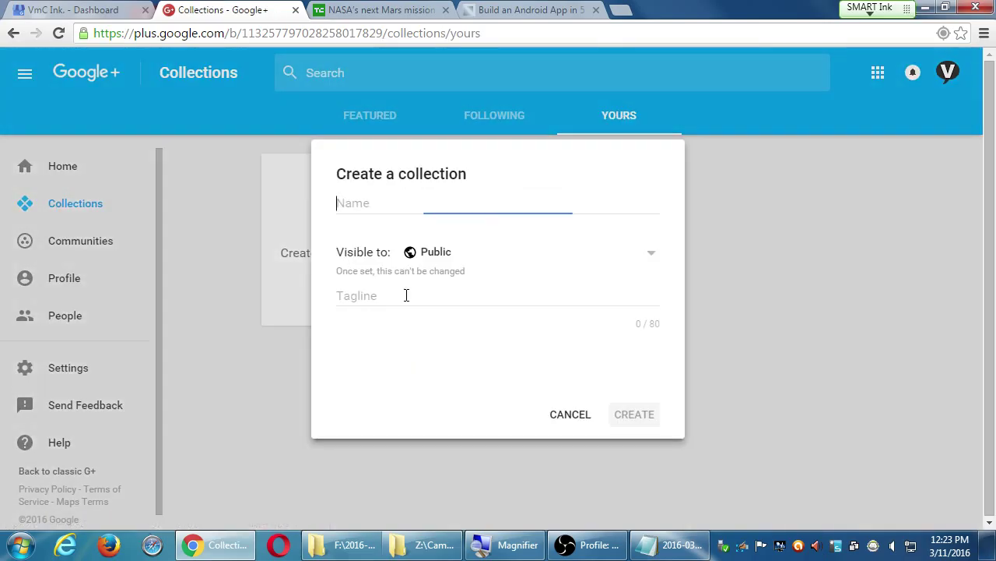
Step: Enter the placeholder name 'adfadsfdsf' and tagline 'afsasdfasfd' for the test collection
{"action": "type", "text": "adfadsfdsf"}
{"action": "left_click", "coordinate": [420, 292]}
{"action": "type", "text": "afs"}
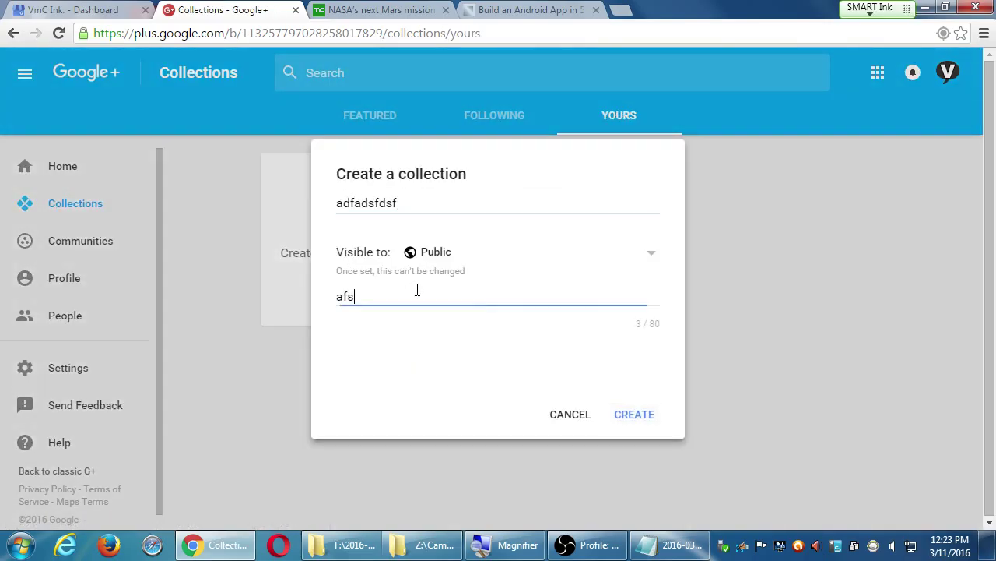
{"action": "type", "text": "asdfasfd"}
Step: Try a Custom visibility with Cat People and Dog People, then cancel it
{"action": "left_click", "coordinate": [452, 258]}
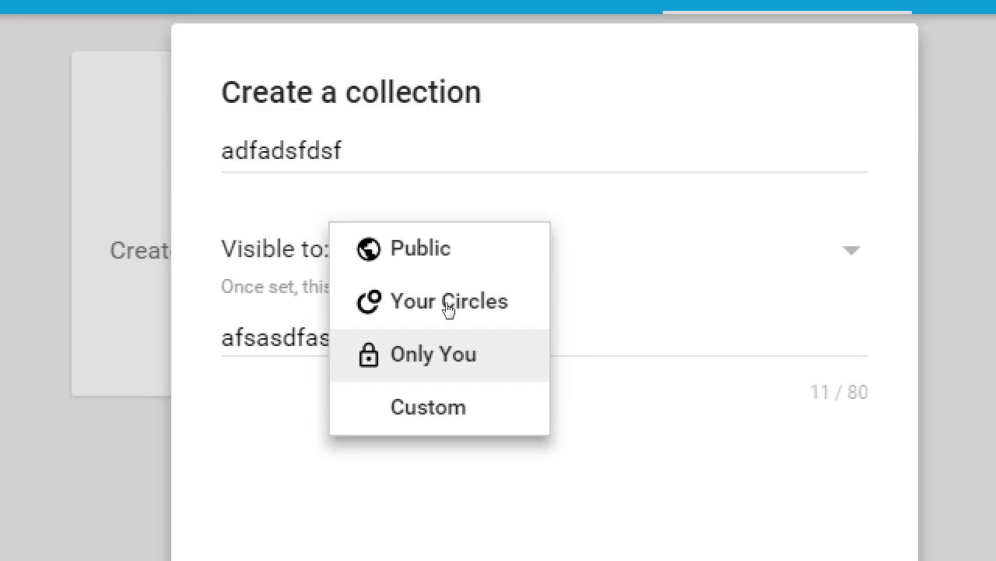
{"action": "key", "text": "Down"}
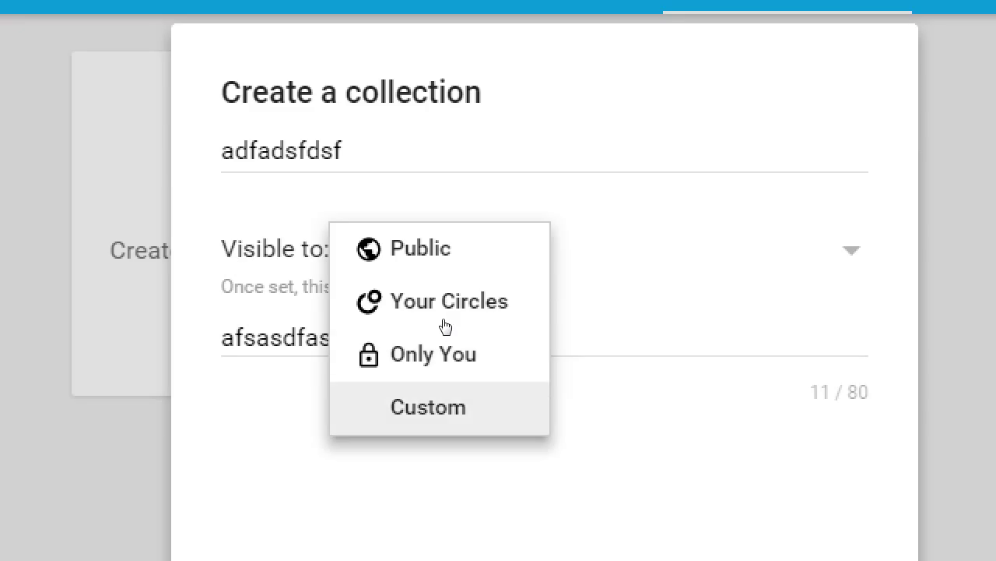
{"action": "key", "text": "Return"}
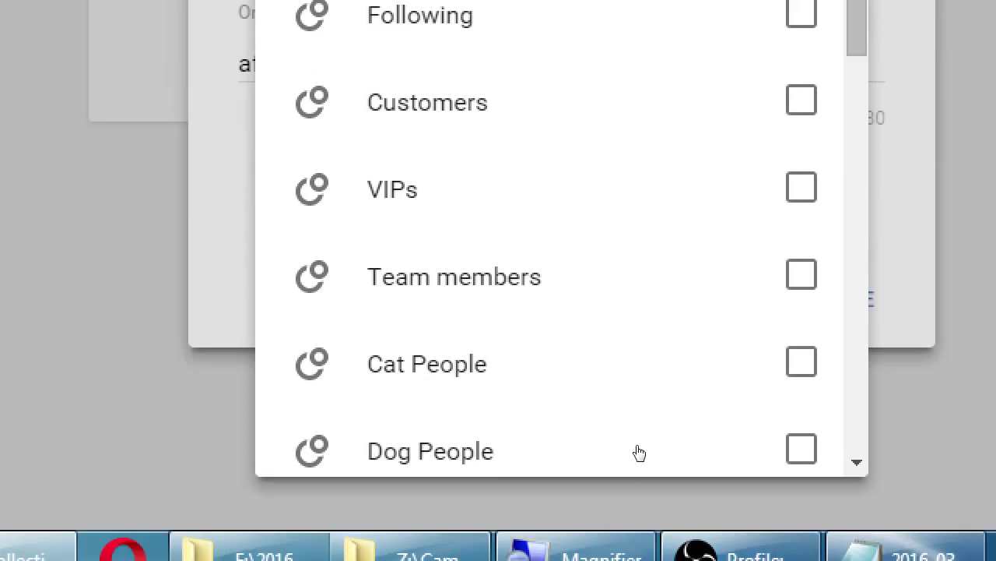
{"action": "key", "text": "Down"}
{"action": "key", "text": "space"}
{"action": "key", "text": "Down"}
{"action": "key", "text": "space"}
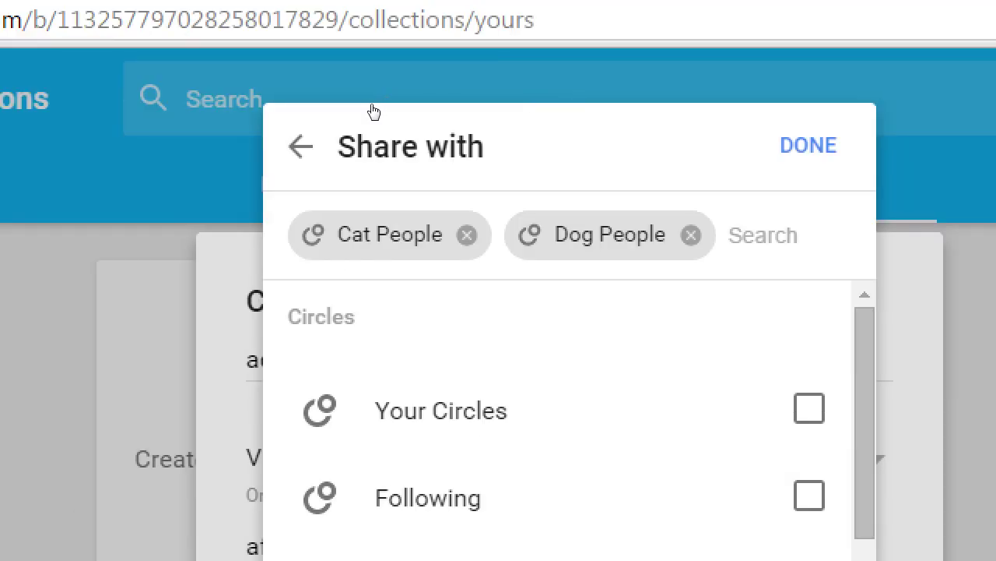
{"action": "key", "text": "Escape"}
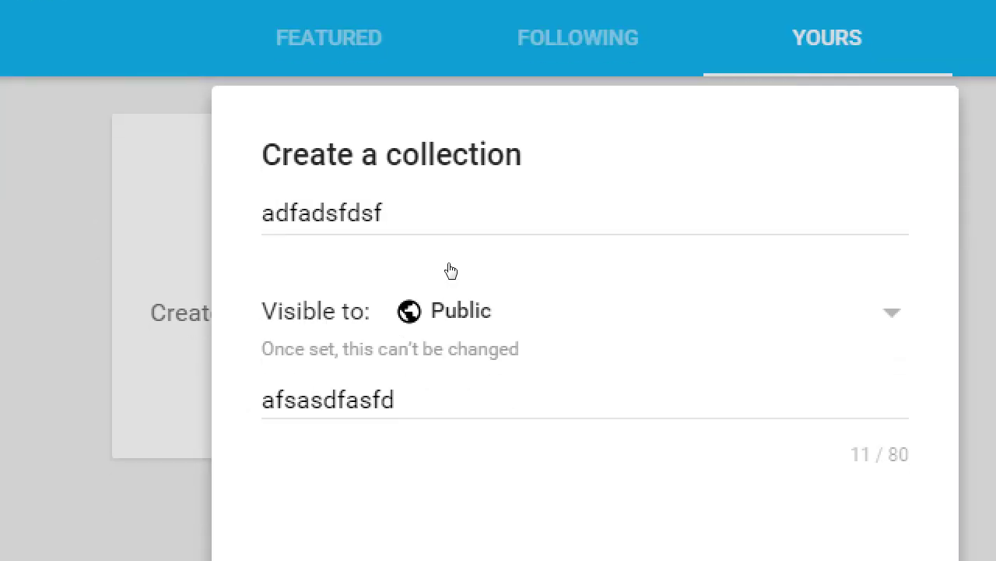
Step: Keep the test collection visible to Public and create it
{"action": "left_click", "coordinate": [452, 268]}
{"action": "key", "text": "Escape"}
{"action": "left_click", "coordinate": [654, 265]}
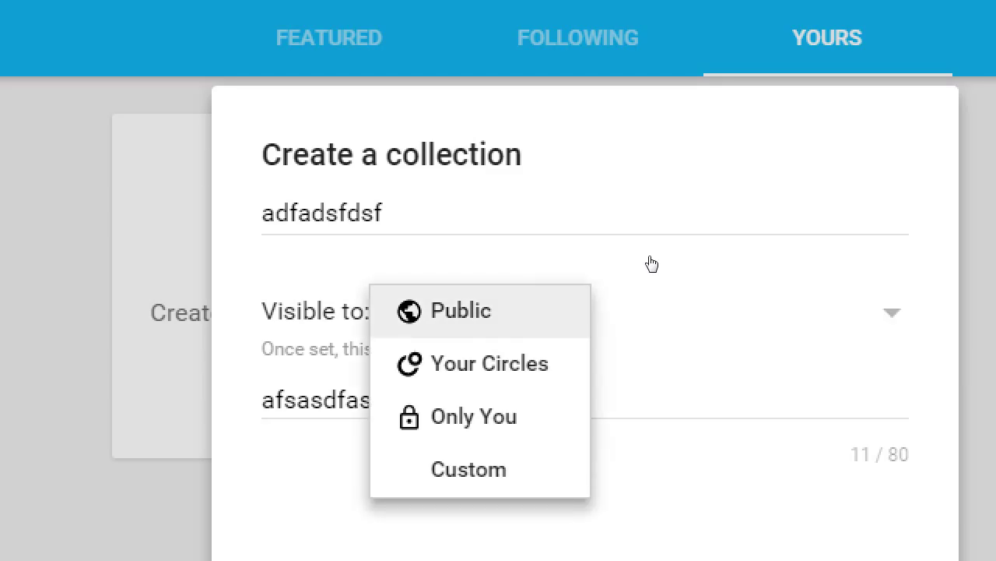
{"action": "left_click", "coordinate": [553, 236]}
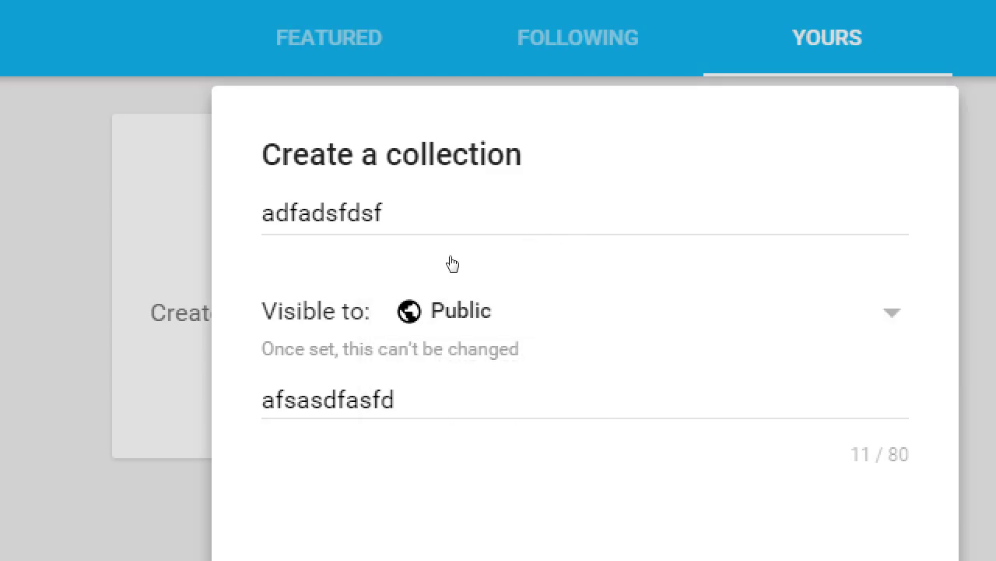
{"action": "left_click", "coordinate": [774, 462]}
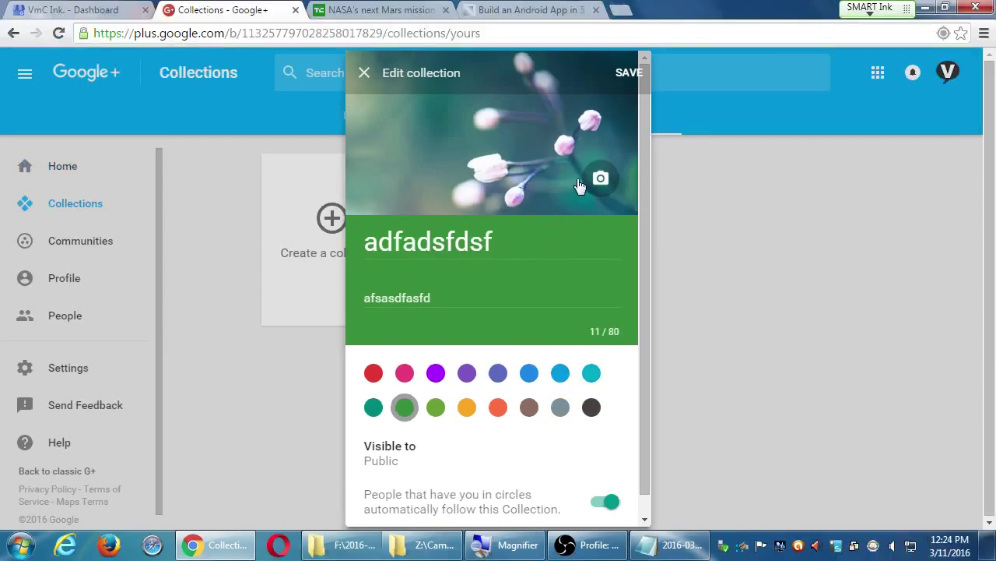
Step: Try the black-and-white building and forest photos as the collection cover
{"action": "left_click", "coordinate": [599, 178]}
{"action": "left_click", "coordinate": [468, 157]}
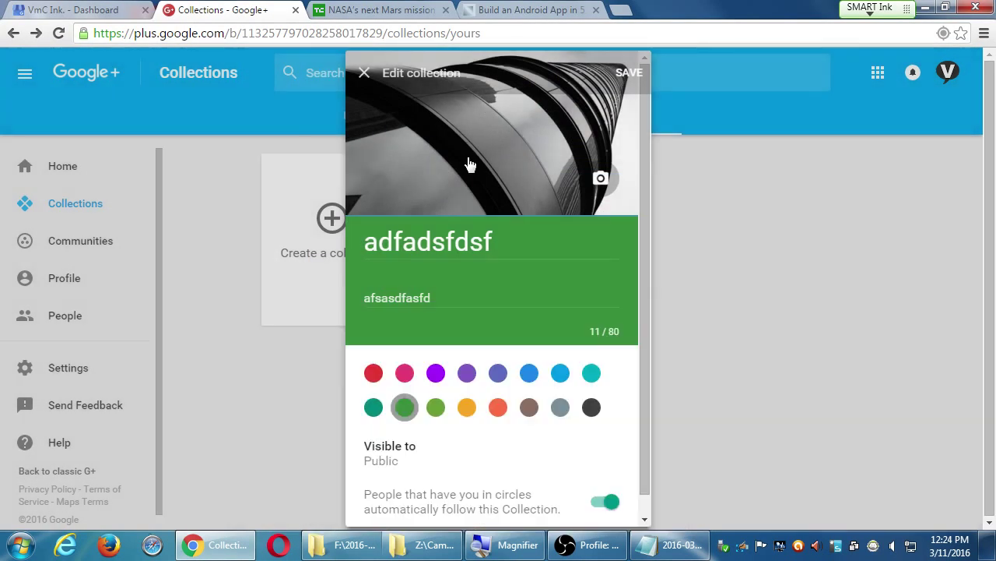
{"action": "left_click", "coordinate": [592, 185]}
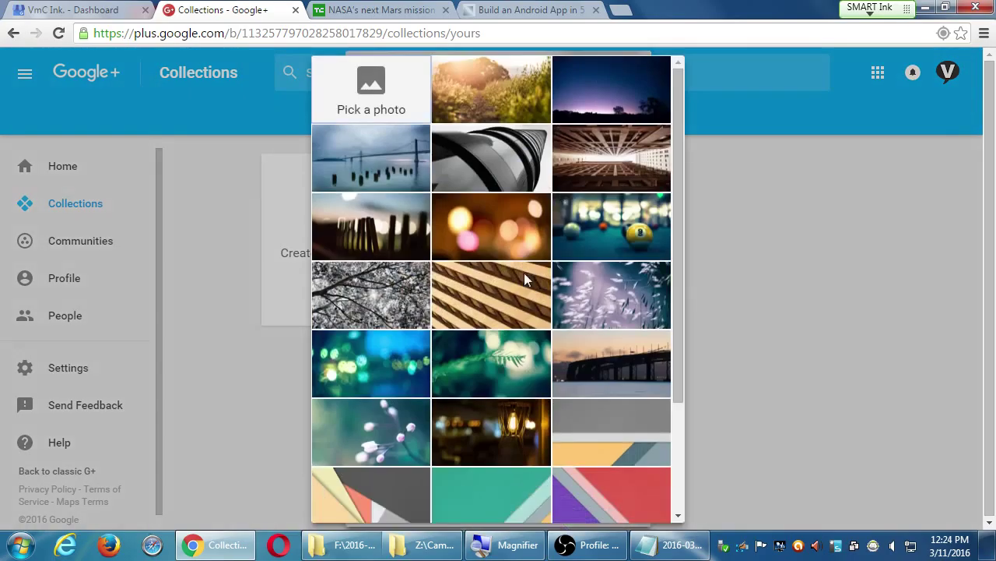
{"action": "scroll", "coordinate": [524, 272], "scroll_direction": "down", "scroll_amount": 5}
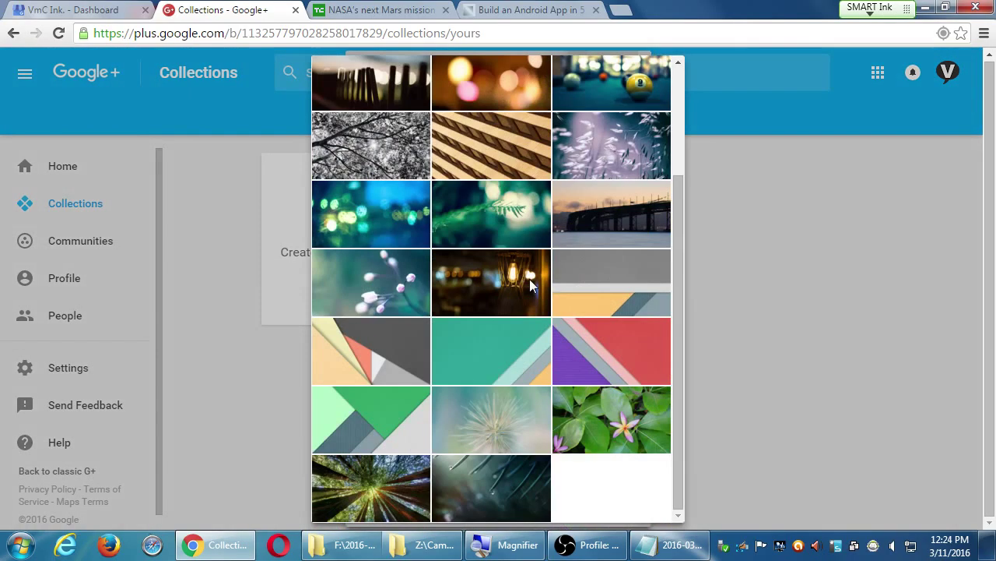
{"action": "left_click", "coordinate": [377, 483]}
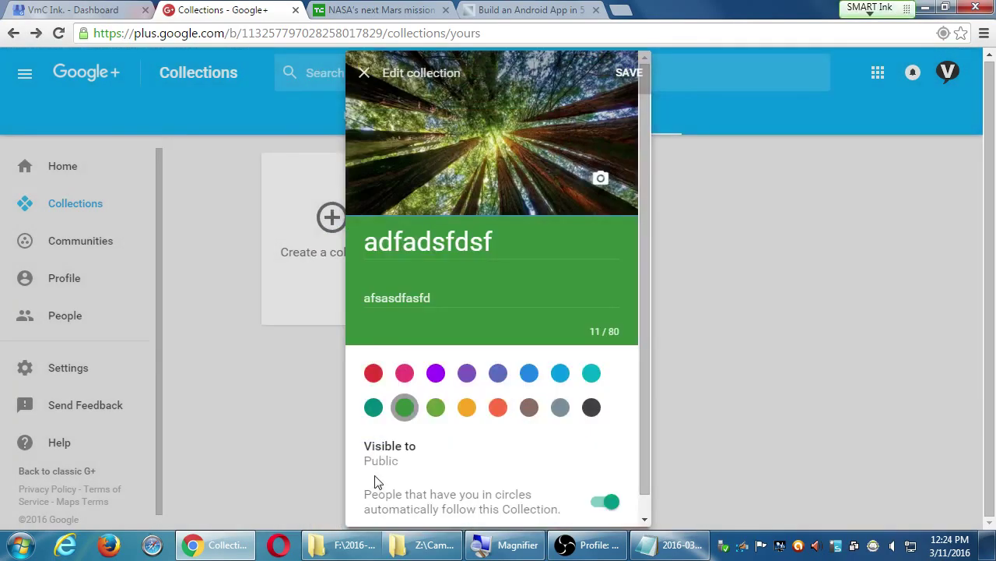
{"action": "left_click", "coordinate": [603, 178]}
{"action": "scroll", "coordinate": [609, 333], "scroll_direction": "down", "scroll_amount": 5}
{"action": "scroll", "coordinate": [606, 327], "scroll_direction": "up", "scroll_amount": 2}
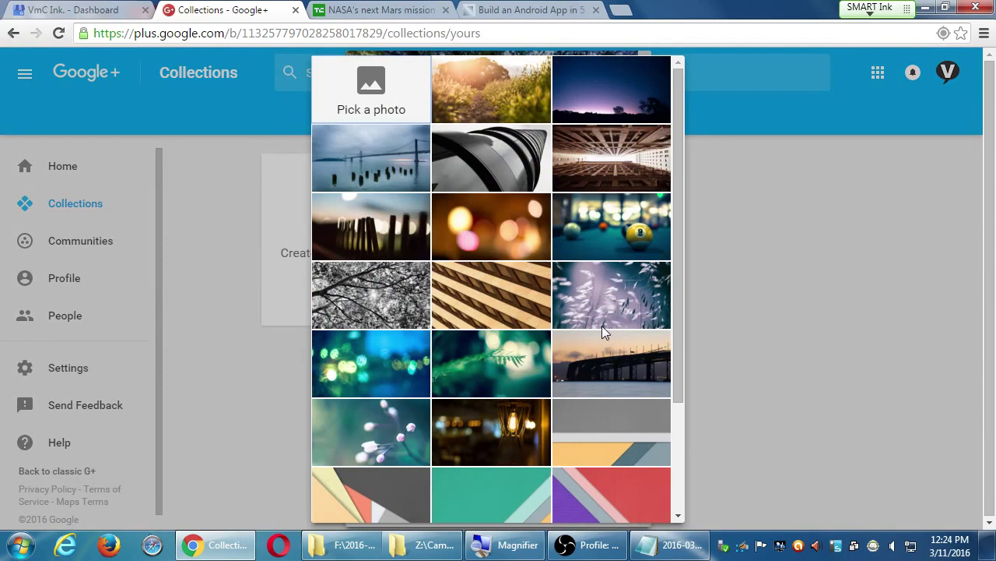
Step: Set your cat photo as the cover, cropped to its face, and select the old title
{"action": "left_click", "coordinate": [362, 99]}
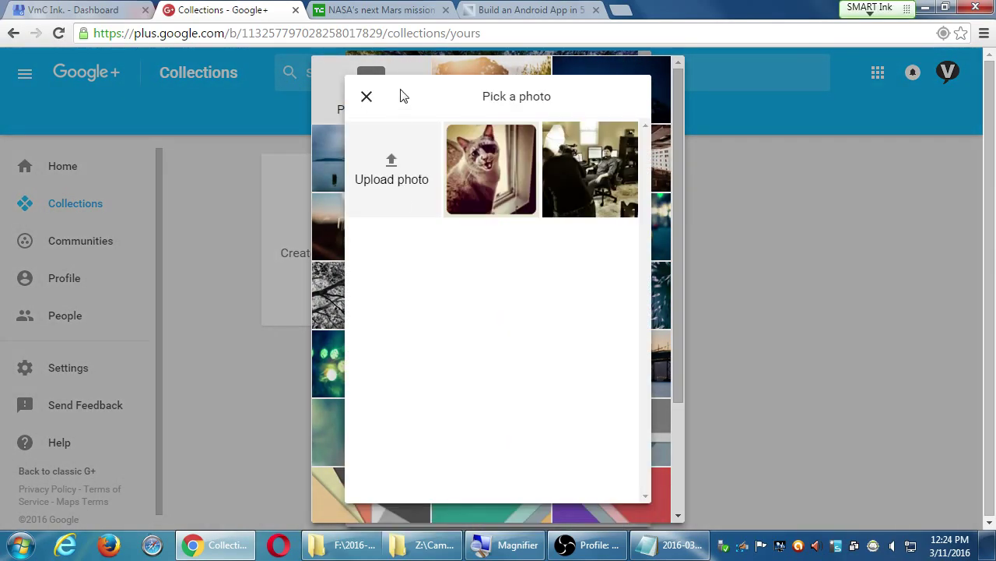
{"action": "left_click", "coordinate": [369, 95]}
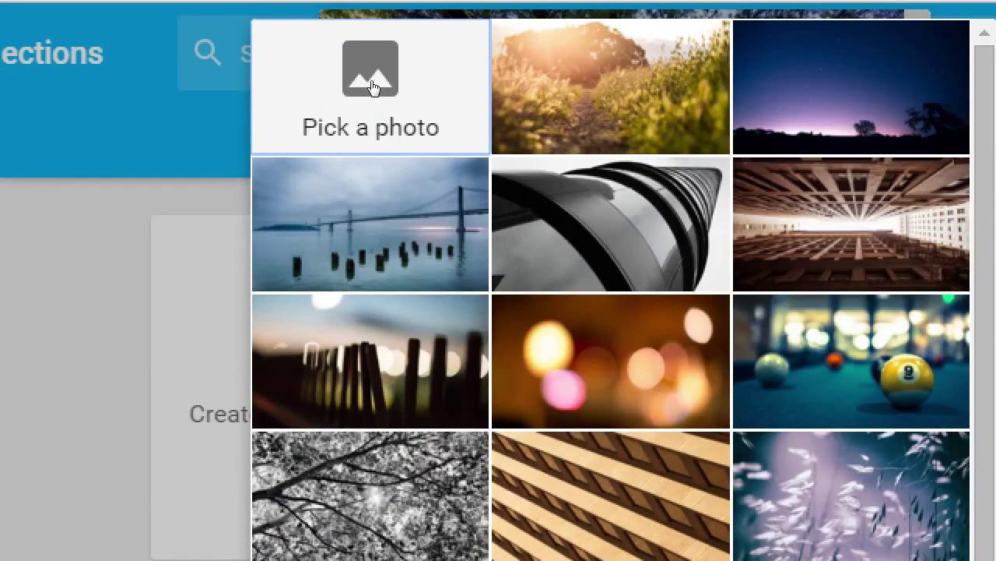
{"action": "left_click", "coordinate": [372, 87]}
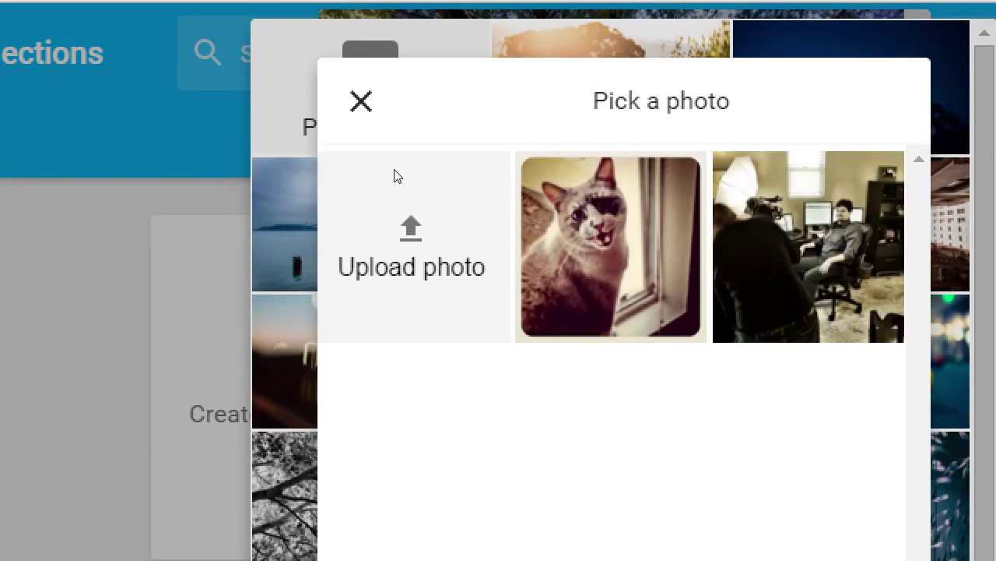
{"action": "left_click", "coordinate": [502, 167]}
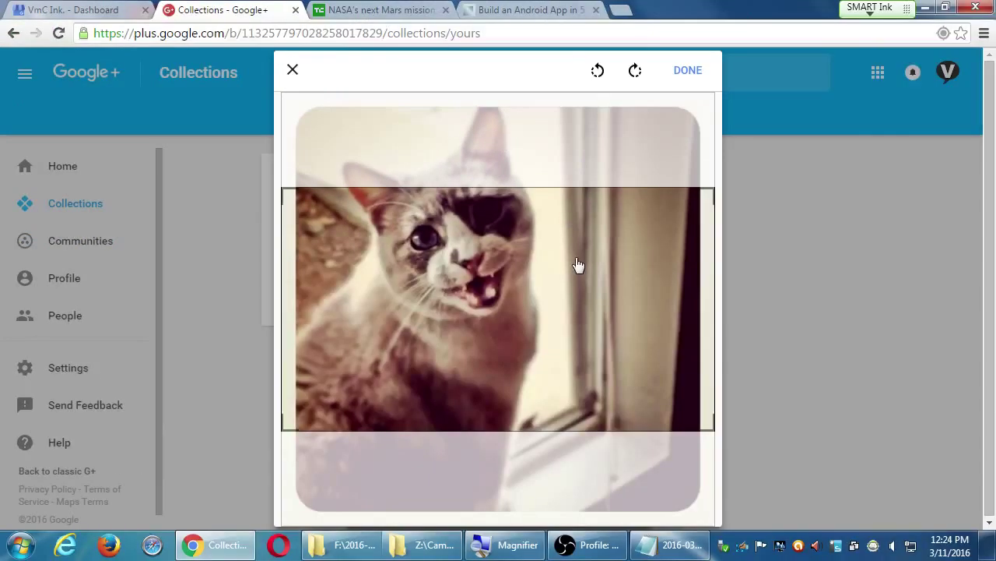
{"action": "left_click_drag", "start_coordinate": [780, 439], "coordinate": [807, 354]}
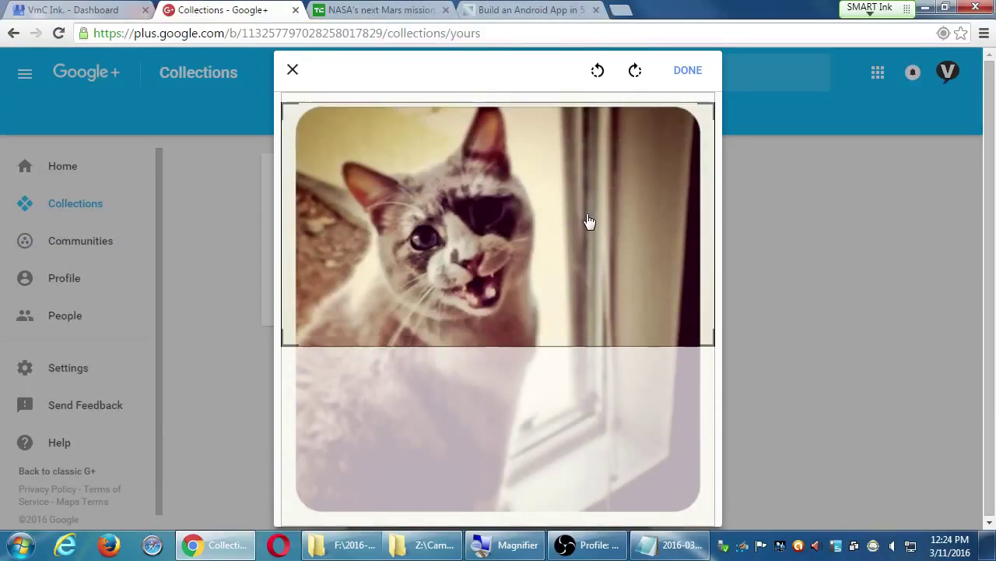
{"action": "left_click", "coordinate": [687, 76]}
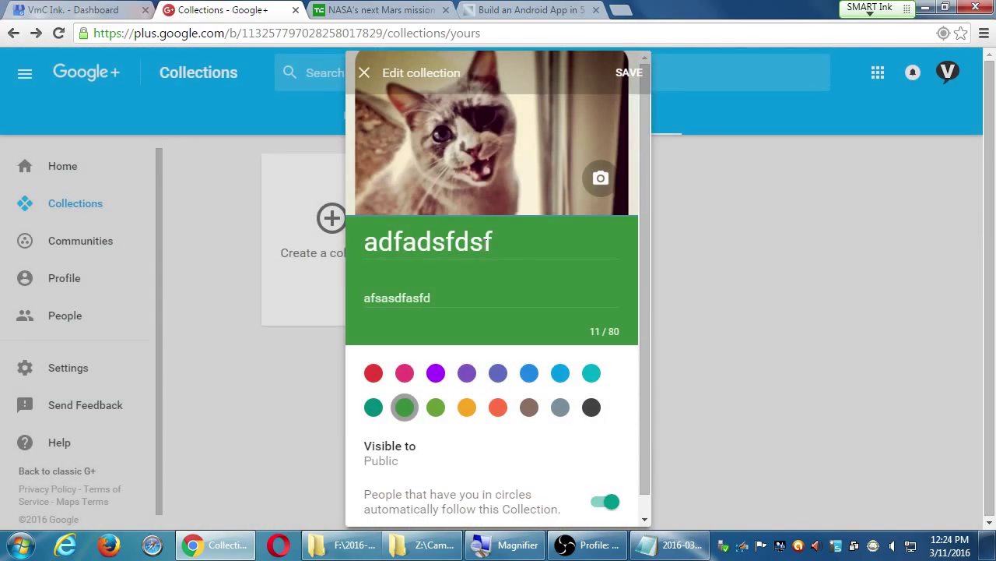
{"action": "left_click_drag", "start_coordinate": [498, 243], "coordinate": [340, 221]}
Step: Retitle the collection 'Cat Stuff' with description 'Funny cat stuff for #Caturday'
{"action": "type", "text": "Cat STuff"}
{"action": "key", "text": "BackSpace"}
{"action": "key", "text": "BackSpace"}
{"action": "key", "text": "BackSpace"}
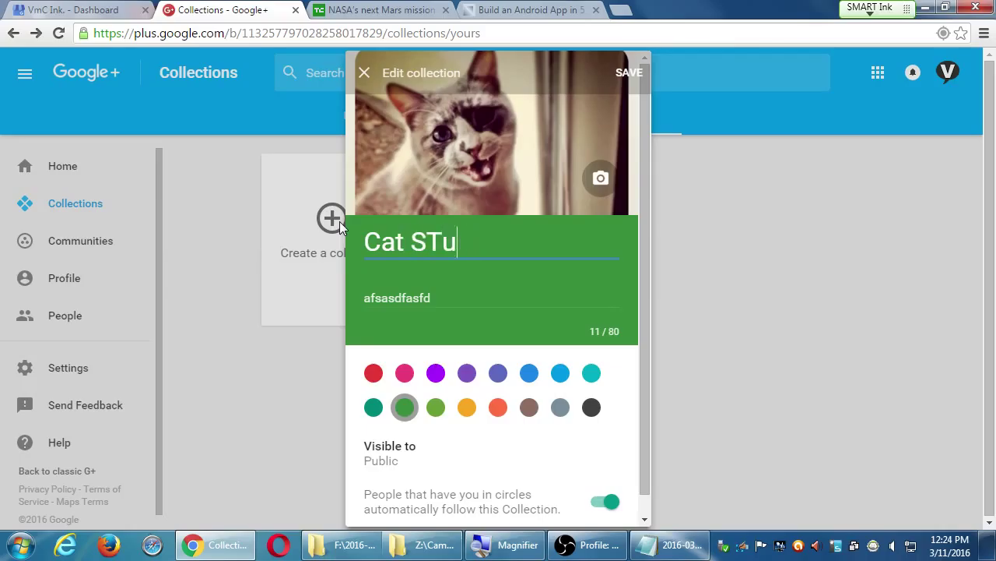
{"action": "key", "text": "BackSpace"}
{"action": "key", "text": "BackSpace"}
{"action": "type", "text": "Stuff"}
{"action": "key", "text": "Tab"}
{"action": "key", "text": "ctrl+a"}
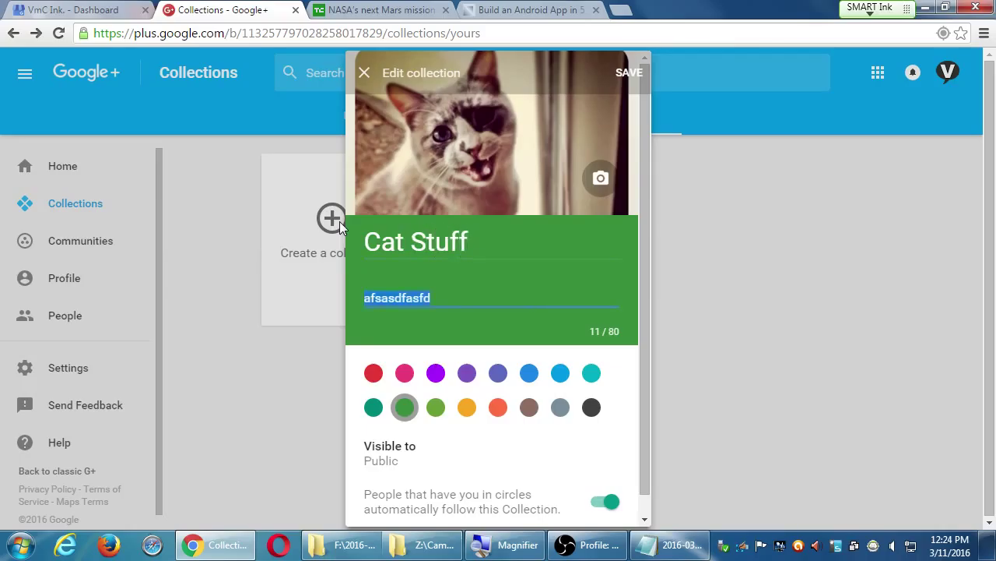
{"action": "type", "text": "Funny cat stuff for #Caturday"}
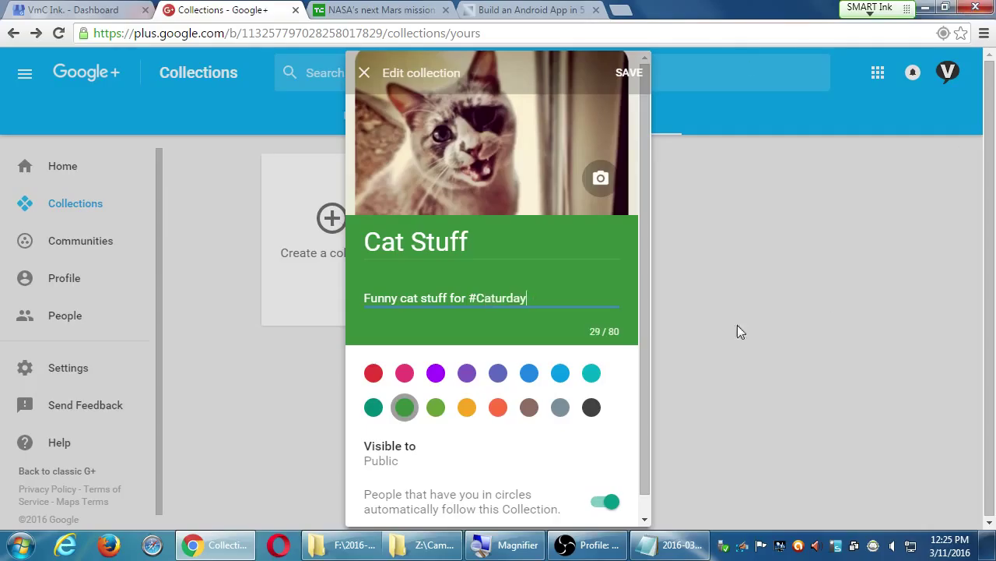
Step: Try purple, light blue and teal colours before settling on grey
{"action": "left_click", "coordinate": [467, 372]}
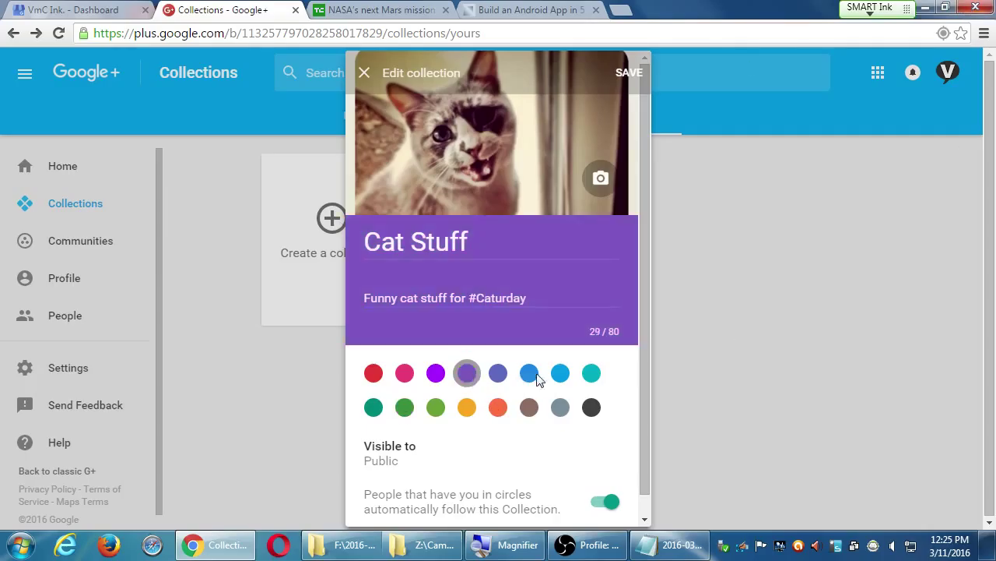
{"action": "left_click", "coordinate": [562, 375]}
{"action": "left_click", "coordinate": [561, 410]}
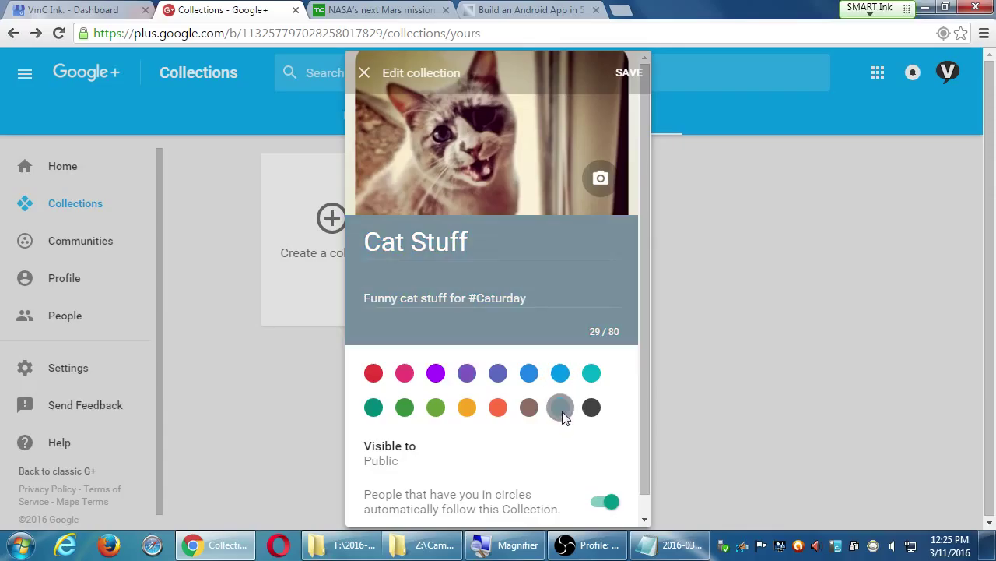
{"action": "left_click", "coordinate": [595, 380]}
{"action": "left_click", "coordinate": [562, 408]}
Step: Leave automatic following by circles turned on in the collection settings
{"action": "scroll", "coordinate": [565, 414], "scroll_direction": "down", "scroll_amount": 1}
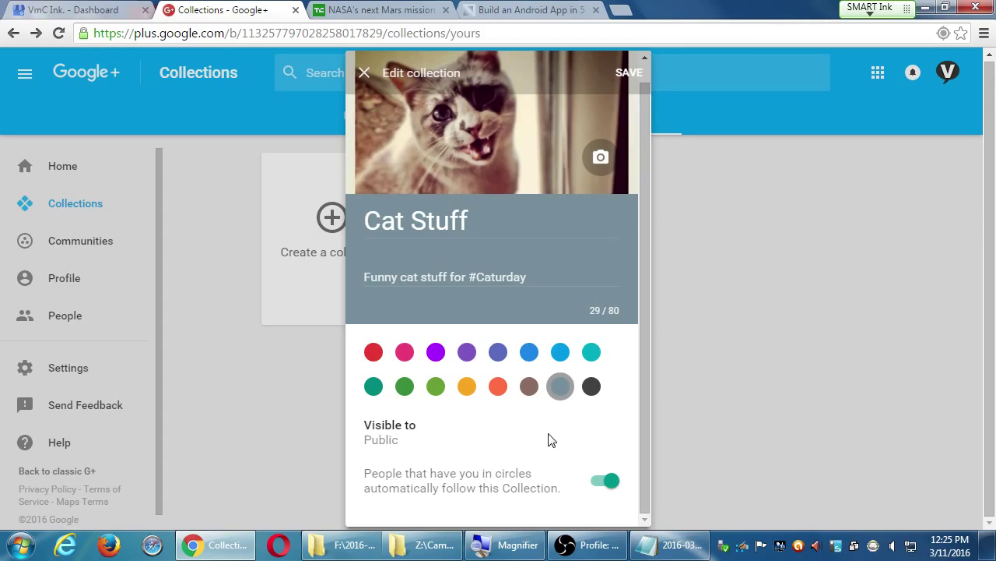
{"action": "key", "text": "super+plus"}
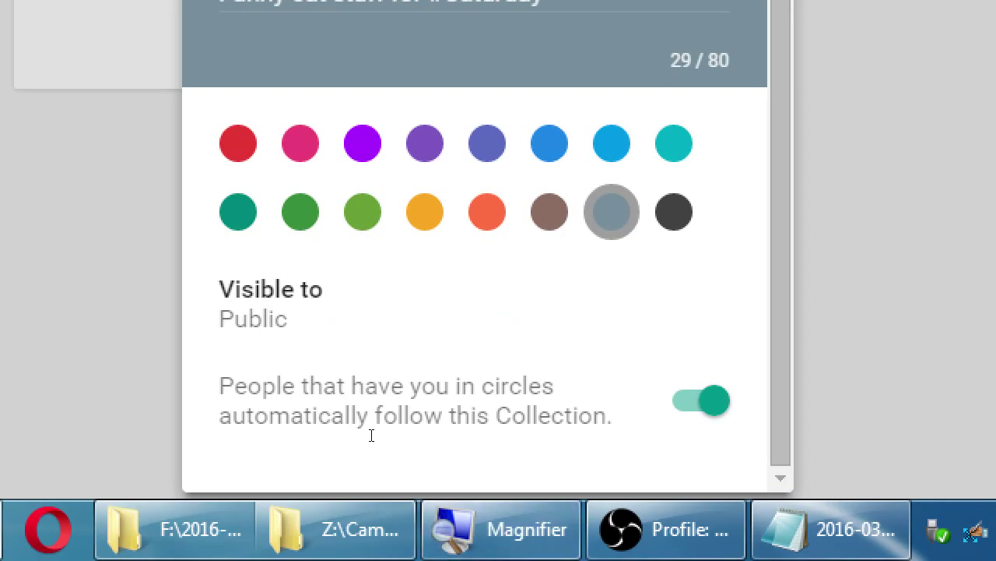
{"action": "left_click_drag", "start_coordinate": [372, 434], "coordinate": [427, 442]}
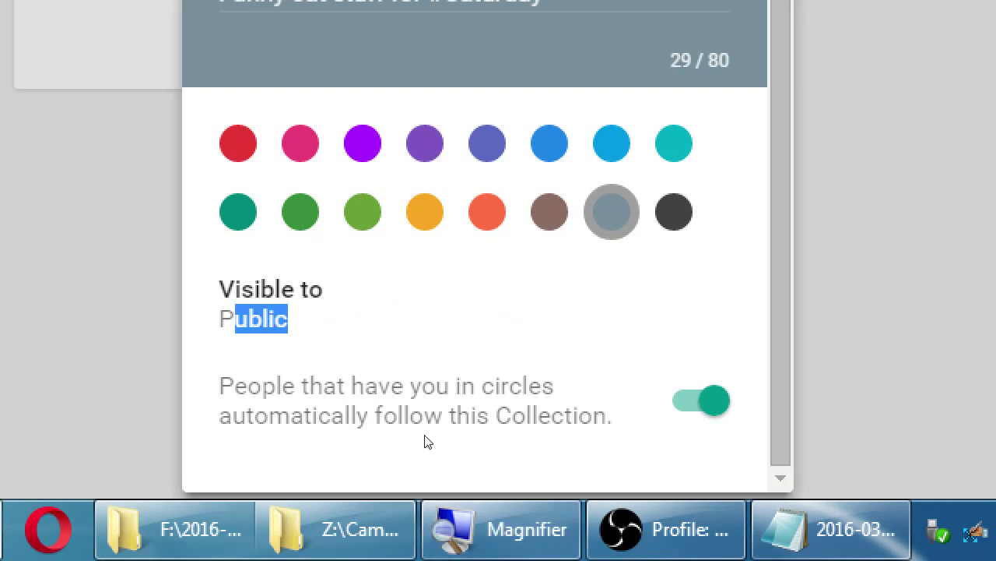
{"action": "left_click", "coordinate": [427, 439]}
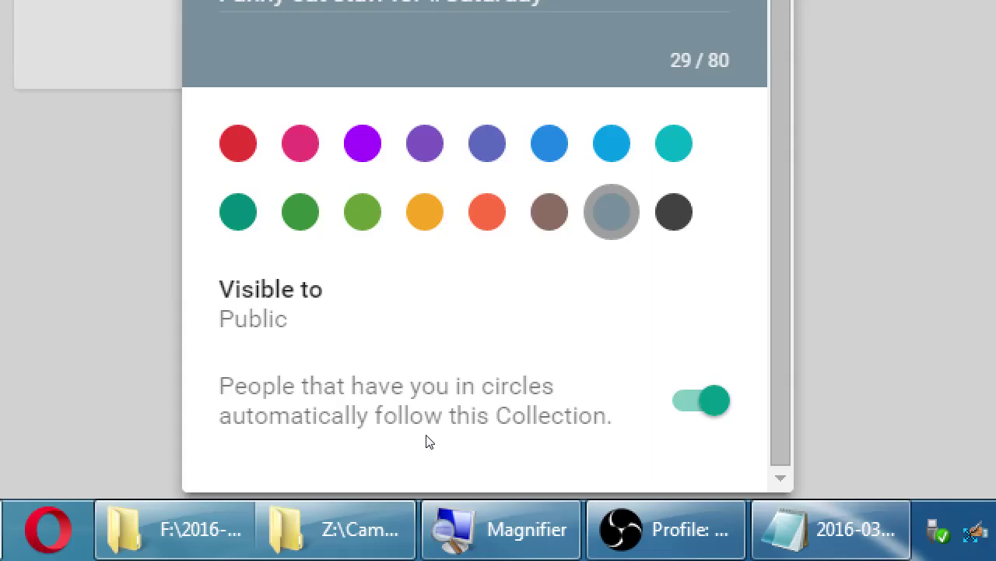
{"action": "left_click_drag", "start_coordinate": [324, 385], "coordinate": [442, 415]}
{"action": "left_click", "coordinate": [403, 415]}
{"action": "key", "text": "space"}
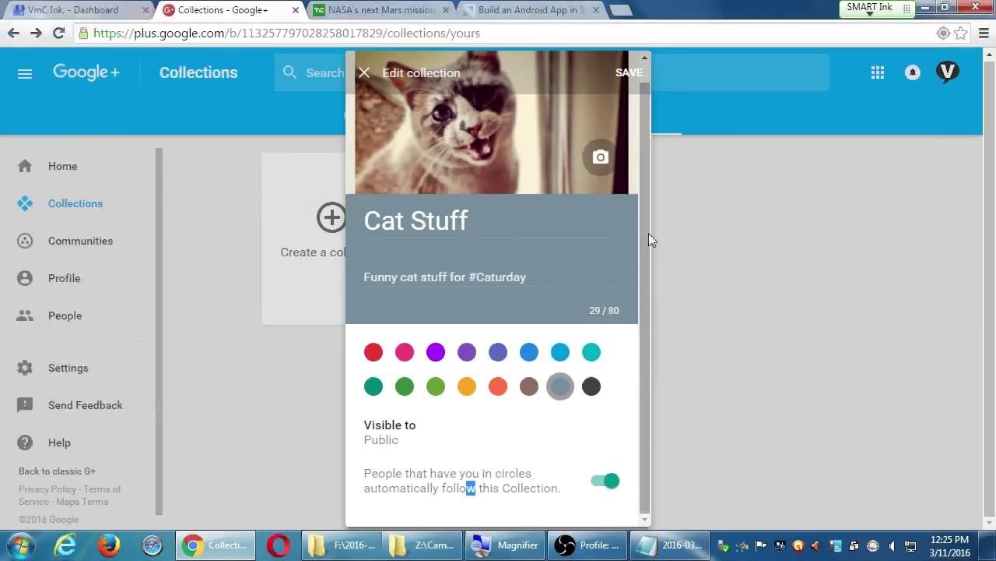
Step: Save the Cat Stuff collection, then open and discard an empty post on its page
{"action": "left_click", "coordinate": [629, 74]}
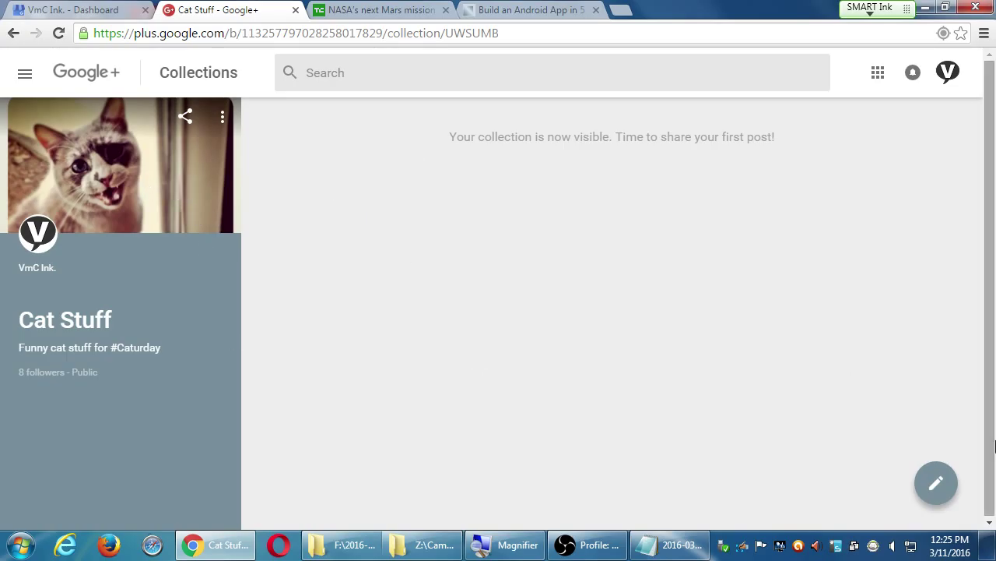
{"action": "left_click", "coordinate": [936, 484]}
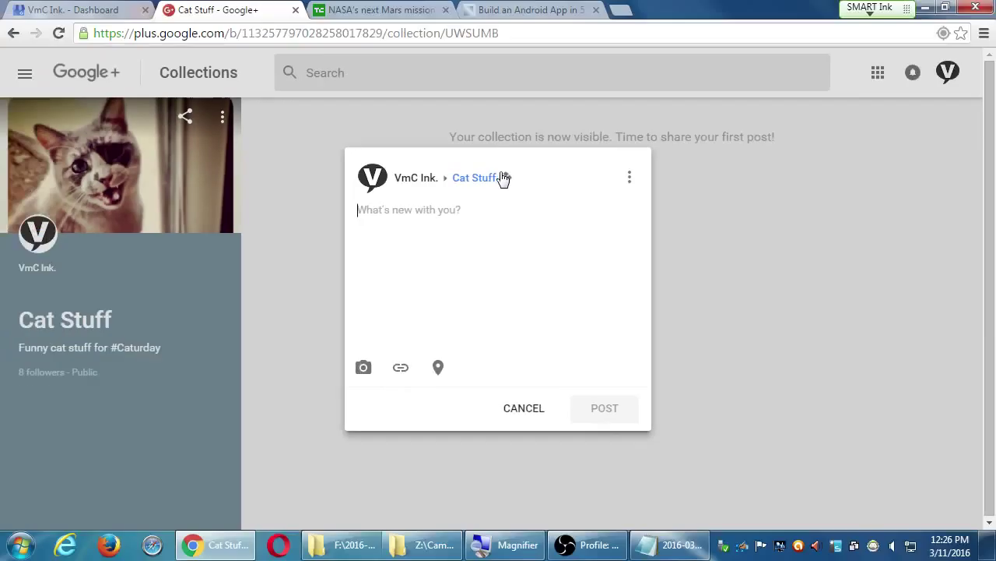
{"action": "left_click", "coordinate": [534, 413]}
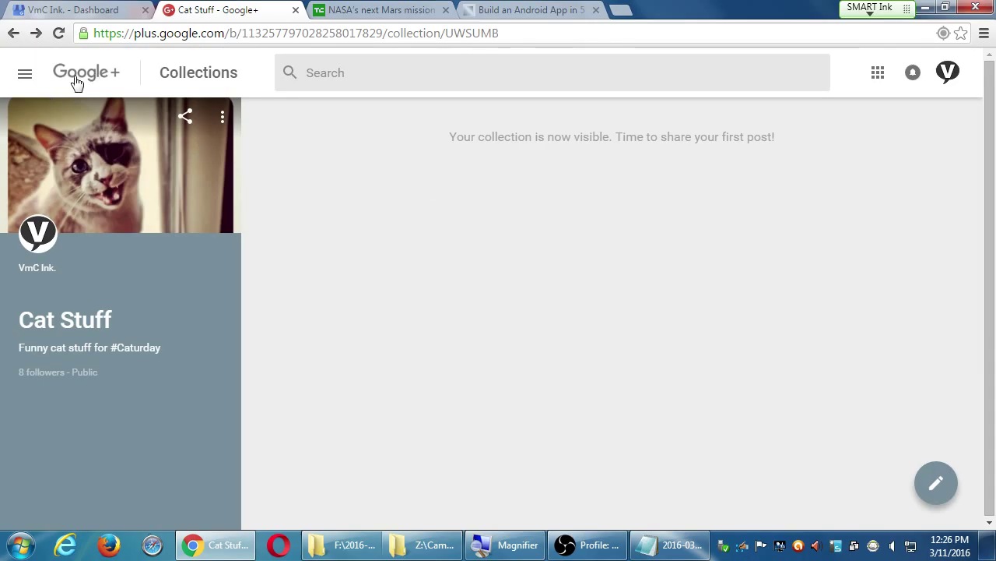
Step: Toggle the main navigation, then start and discard another empty Cat Stuff post
{"action": "left_click", "coordinate": [24, 75]}
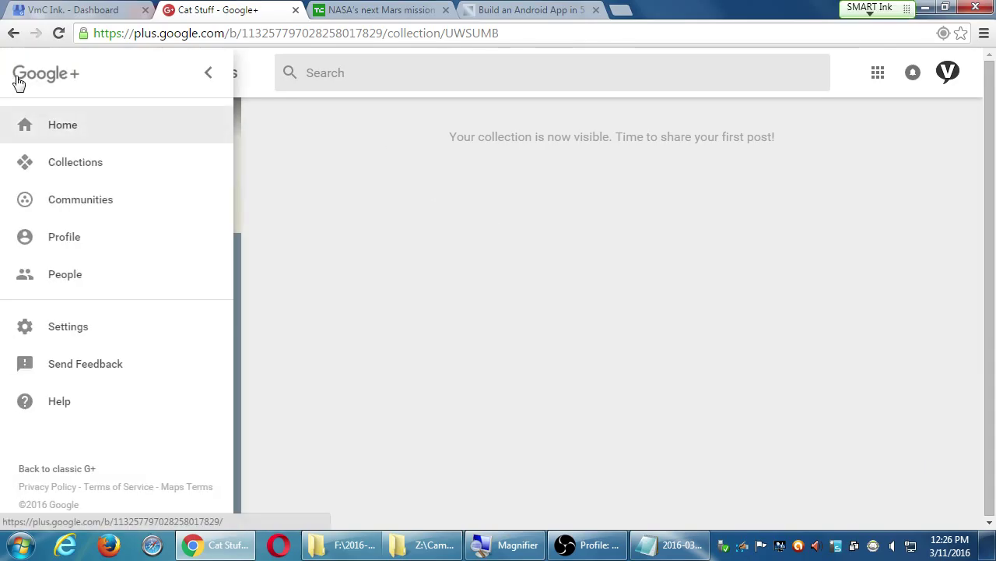
{"action": "left_click", "coordinate": [574, 258]}
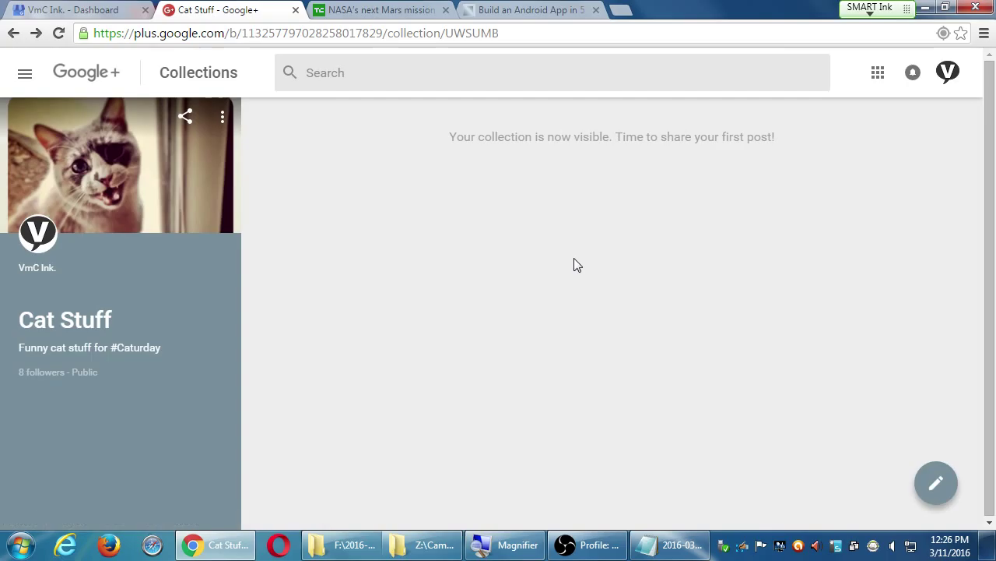
{"action": "left_click", "coordinate": [931, 496]}
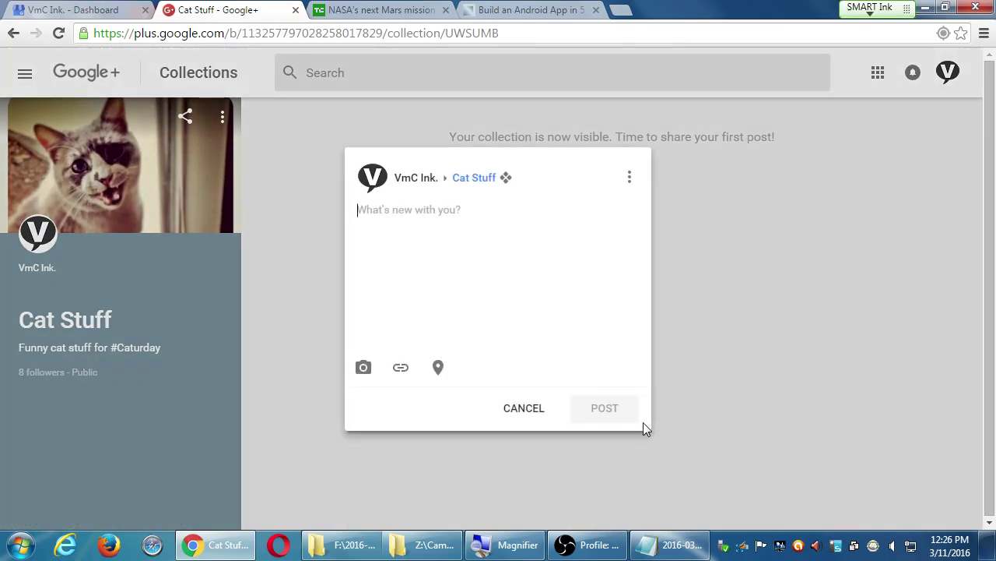
{"action": "left_click", "coordinate": [523, 408]}
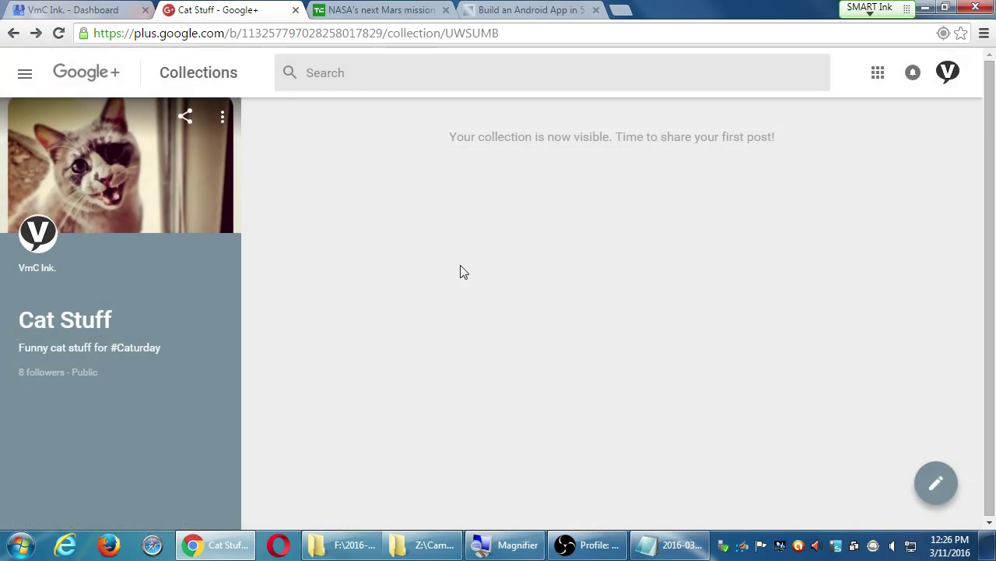
Step: From Home, draft a post addressed to Cat Stuff, discard it, and view your collections
{"action": "left_click", "coordinate": [26, 79]}
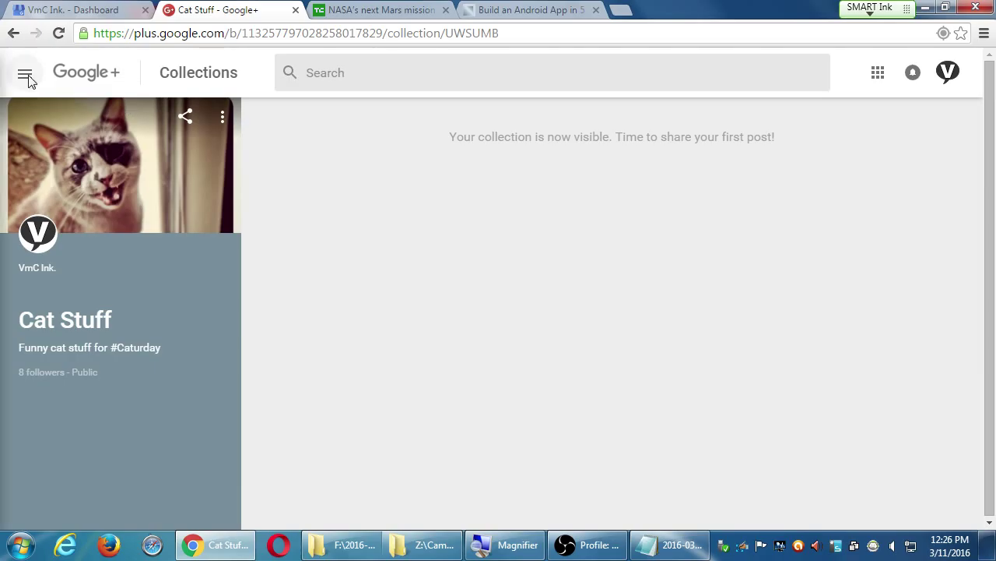
{"action": "left_click", "coordinate": [84, 132]}
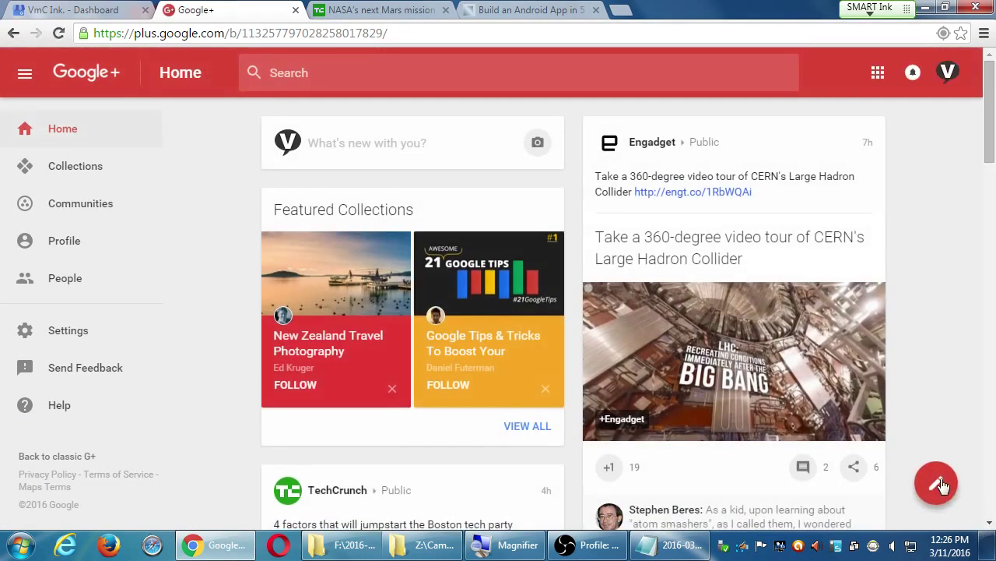
{"action": "left_click", "coordinate": [938, 483]}
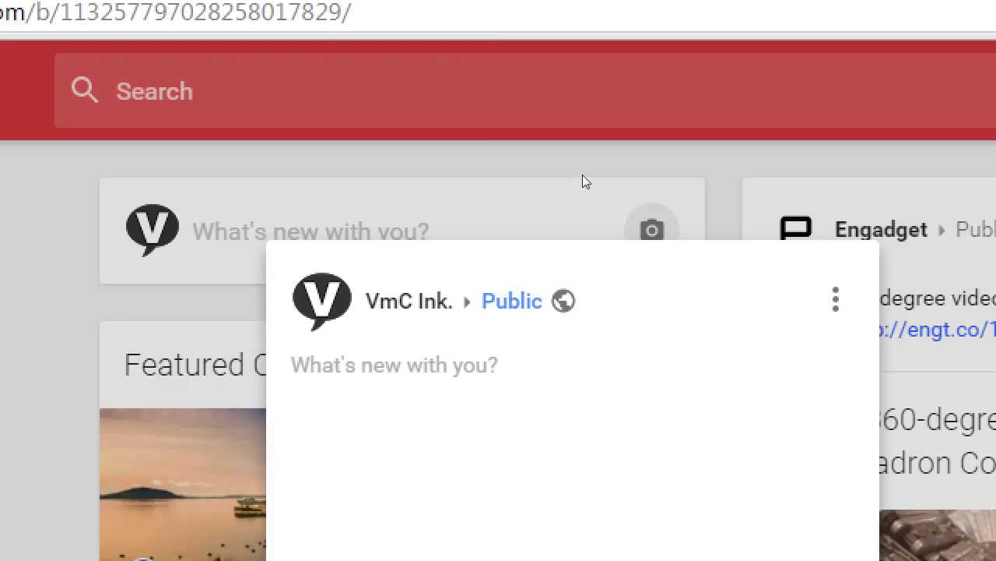
{"action": "key", "text": "shift+Tab"}
{"action": "key", "text": "Return"}
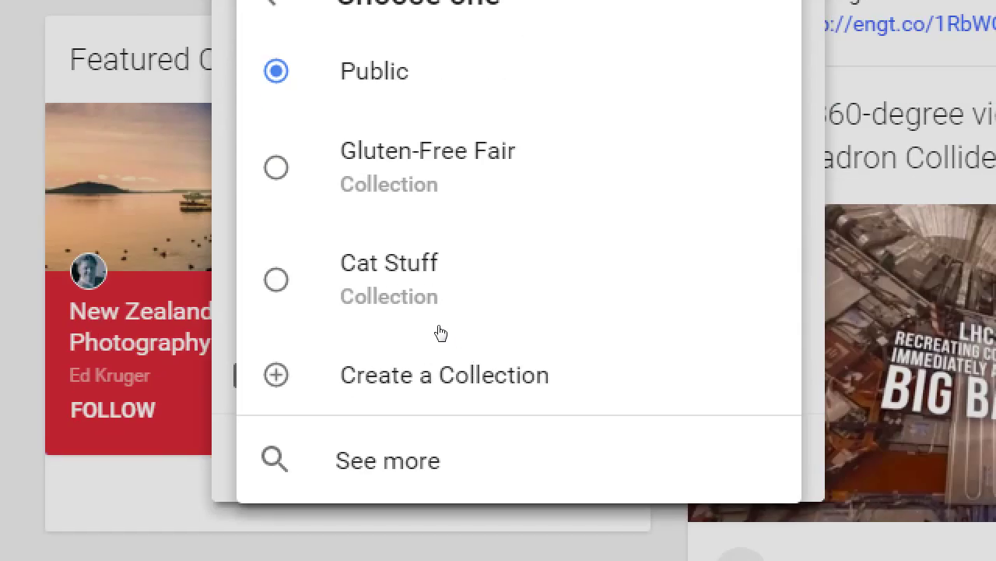
{"action": "left_click", "coordinate": [433, 545]}
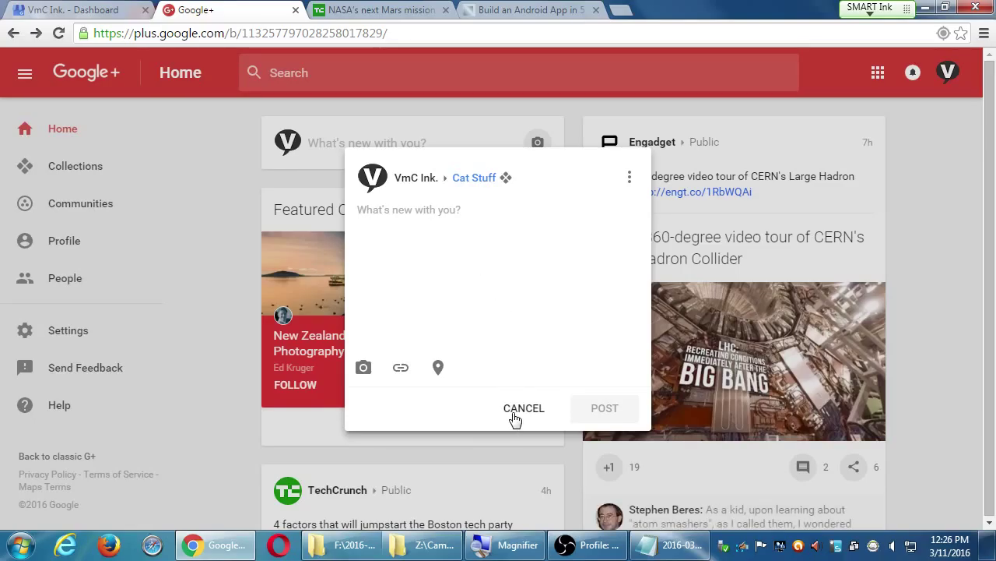
{"action": "left_click", "coordinate": [346, 82]}
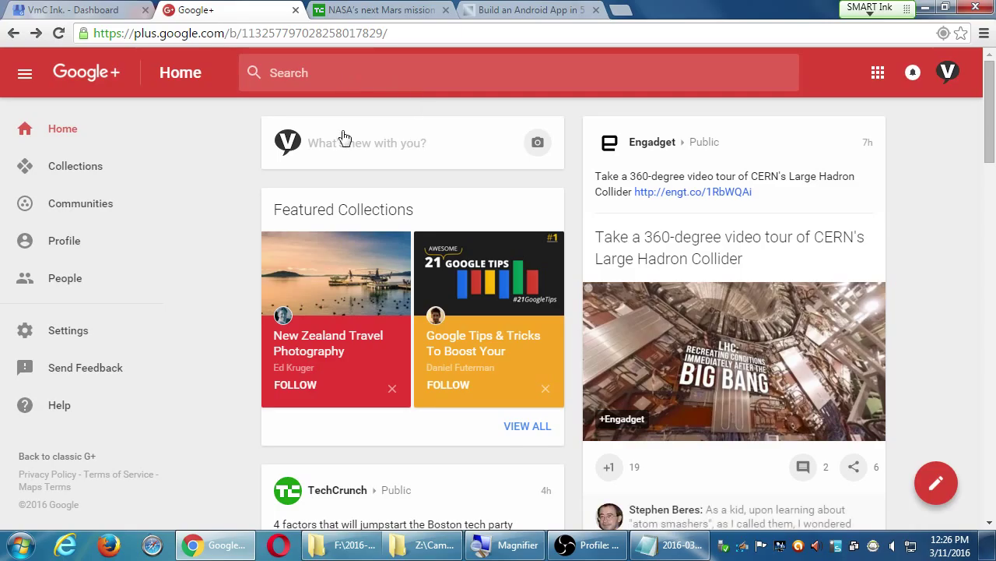
{"action": "left_click", "coordinate": [122, 173]}
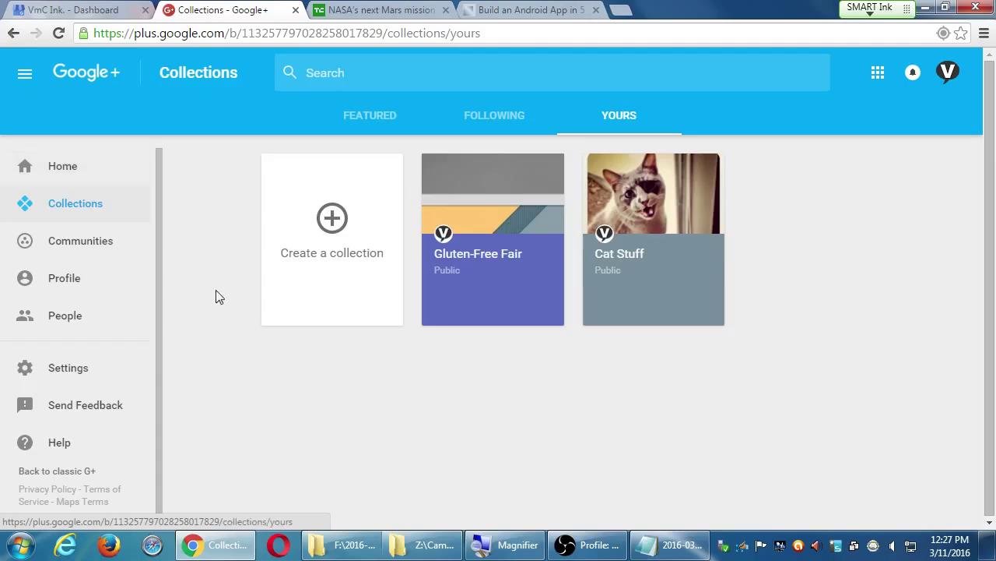
Step: Return to the Home stream, discard an unwritten post, and scroll the stream
{"action": "left_click", "coordinate": [63, 165]}
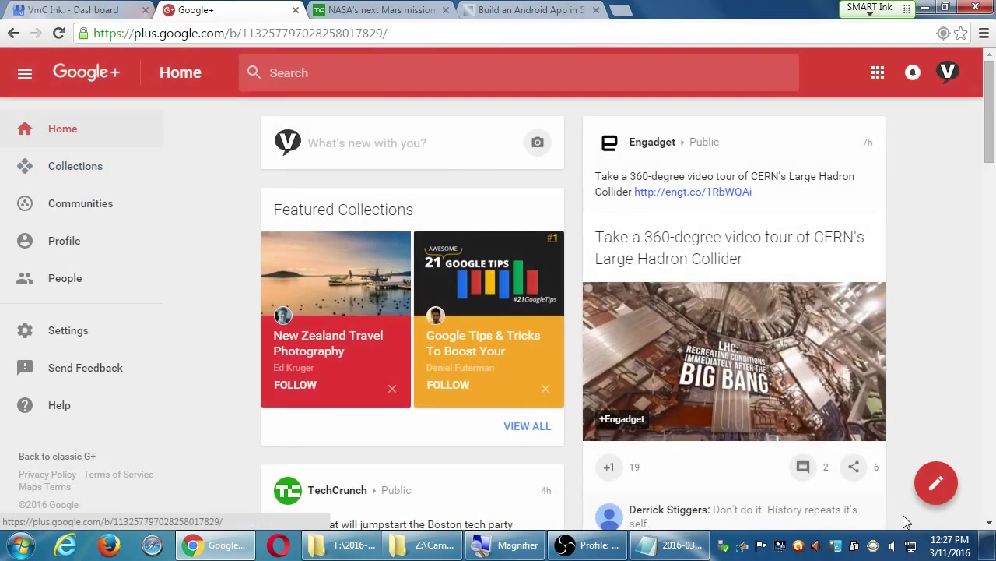
{"action": "left_click", "coordinate": [939, 489]}
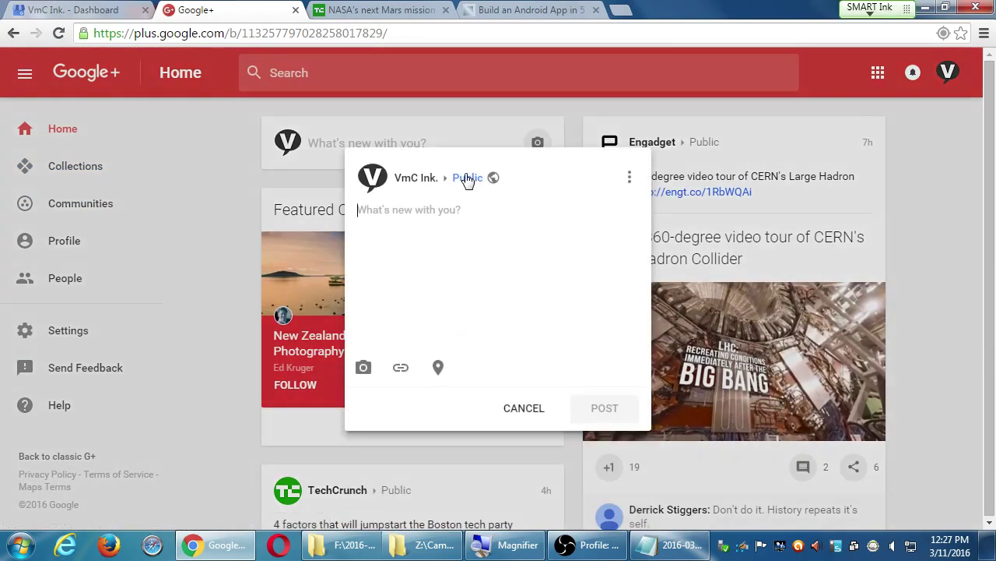
{"action": "left_click", "coordinate": [524, 409]}
{"action": "scroll", "coordinate": [434, 383], "scroll_direction": "down", "scroll_amount": 5}
{"action": "scroll", "coordinate": [434, 386], "scroll_direction": "down", "scroll_amount": 8}
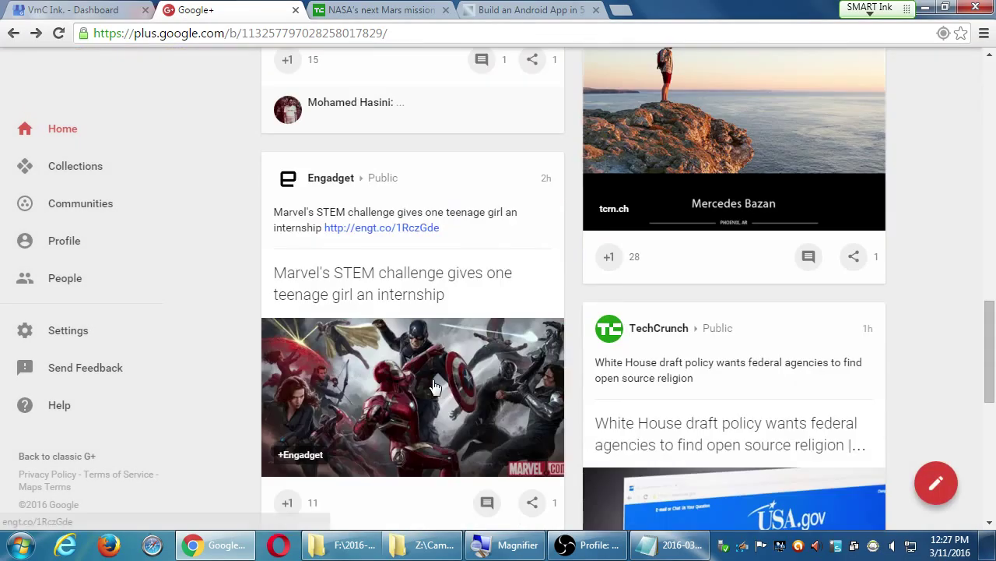
Step: Open the VmC Ink. profile page and scroll down to its posts
{"action": "left_click", "coordinate": [81, 240]}
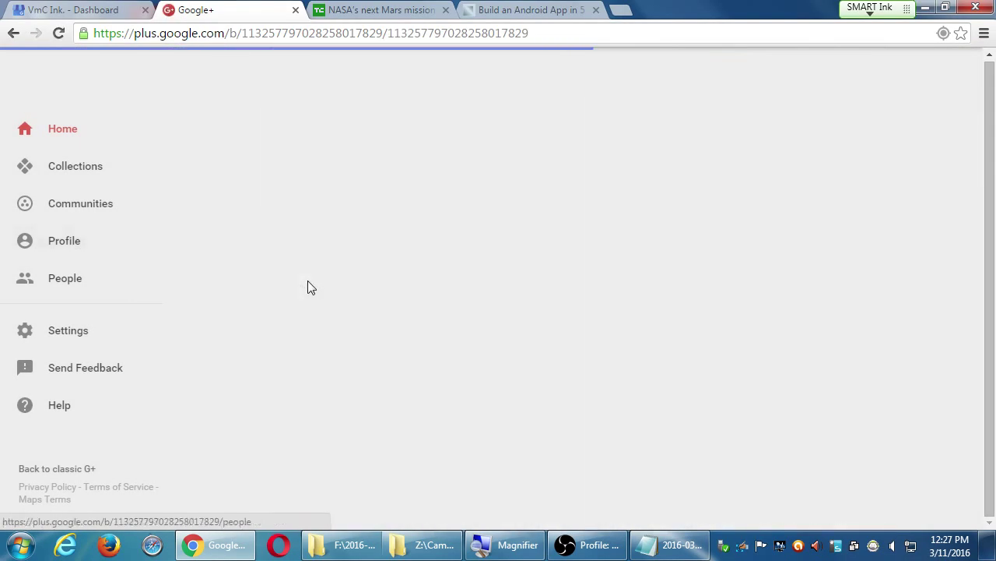
{"action": "scroll", "coordinate": [307, 286], "scroll_direction": "down", "scroll_amount": 4}
{"action": "scroll", "coordinate": [302, 293], "scroll_direction": "down", "scroll_amount": 1}
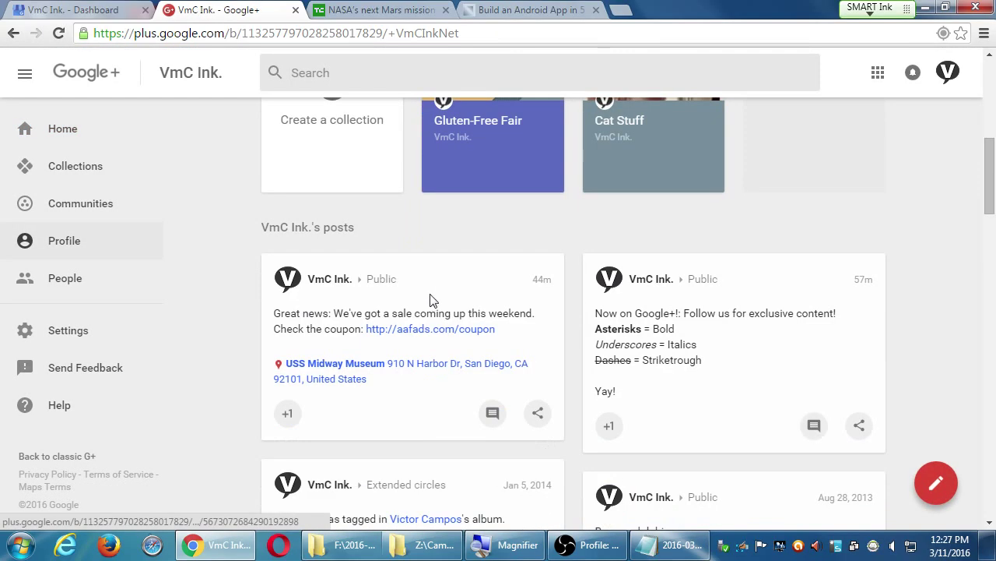
Step: Open the weekend-sale post, inspect its Edit and Public visibility options, cancel, and return Home
{"action": "left_click", "coordinate": [541, 282]}
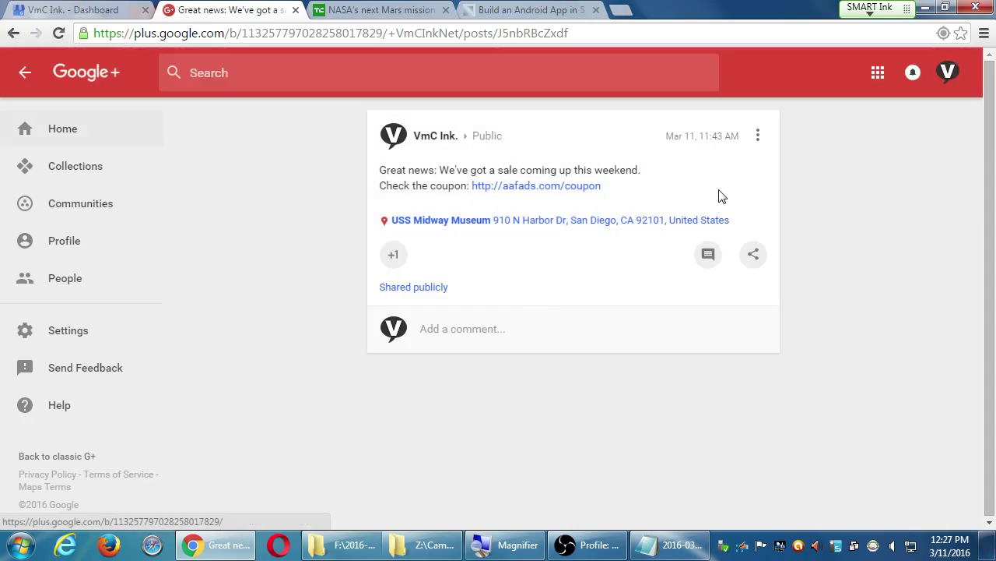
{"action": "left_click", "coordinate": [758, 137]}
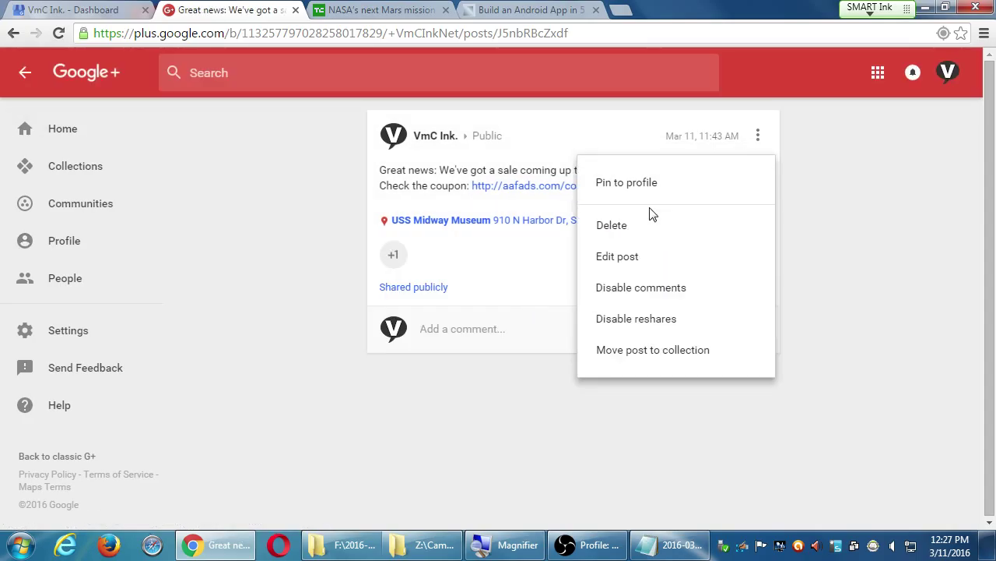
{"action": "left_click", "coordinate": [635, 258]}
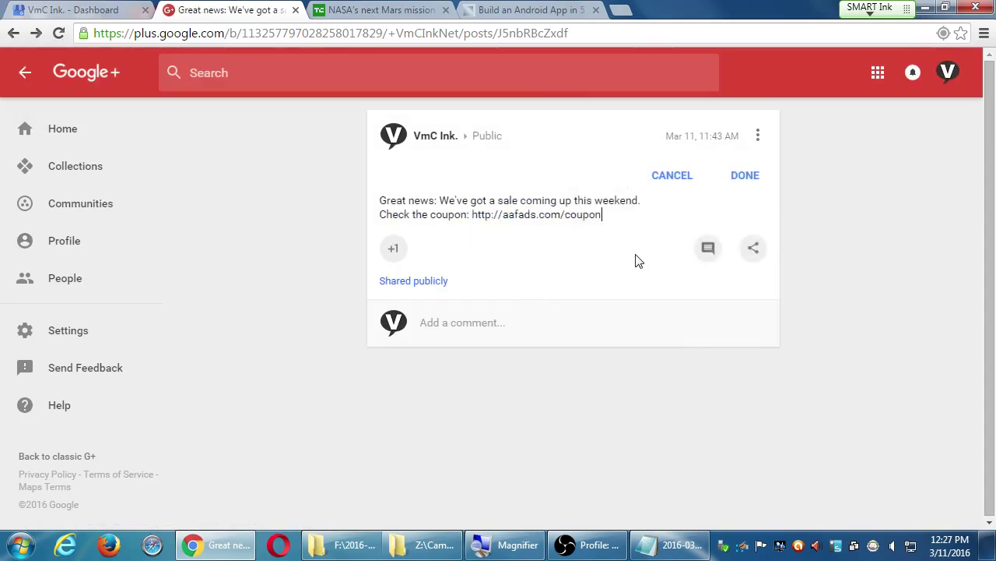
{"action": "left_click", "coordinate": [486, 135]}
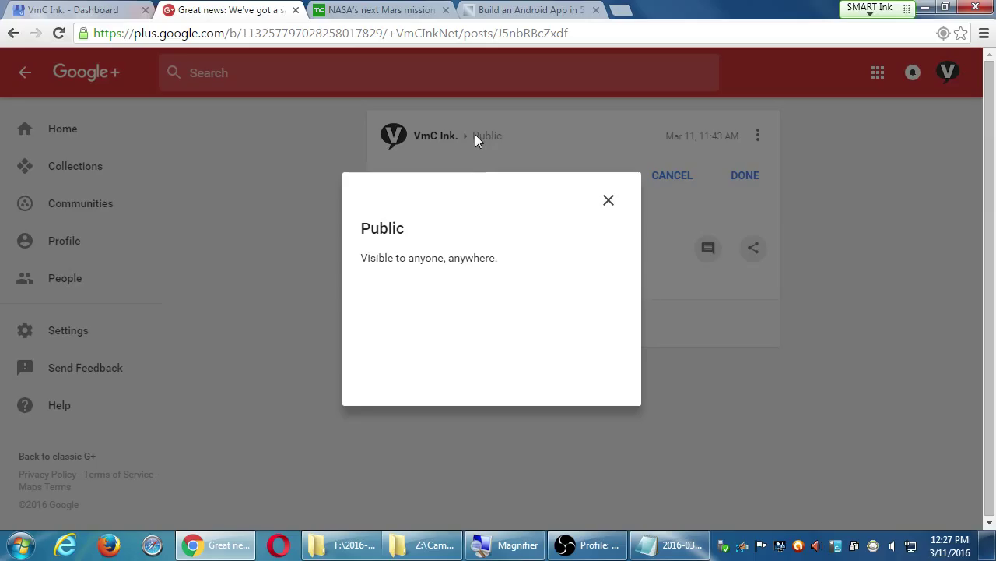
{"action": "left_click", "coordinate": [608, 203]}
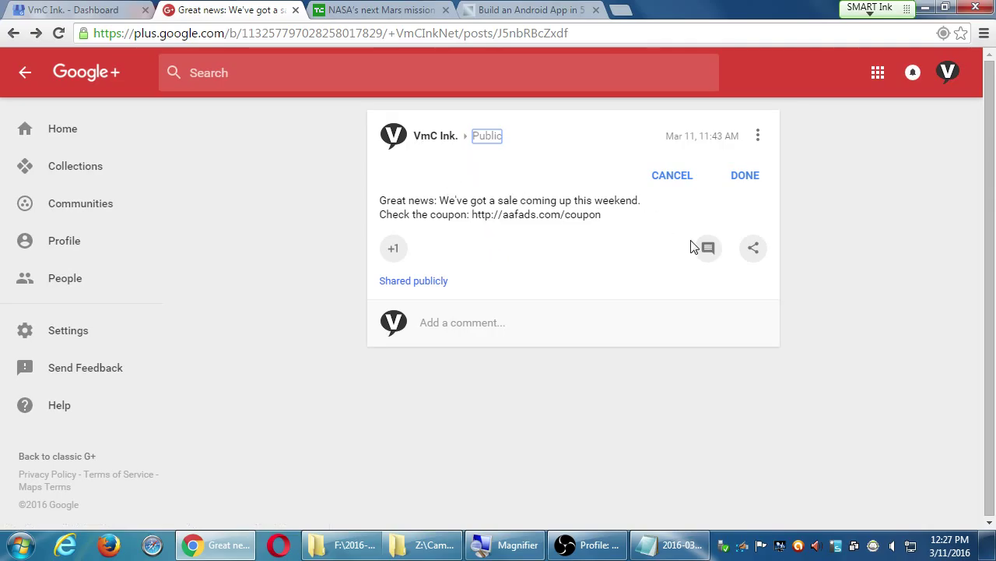
{"action": "left_click", "coordinate": [681, 186]}
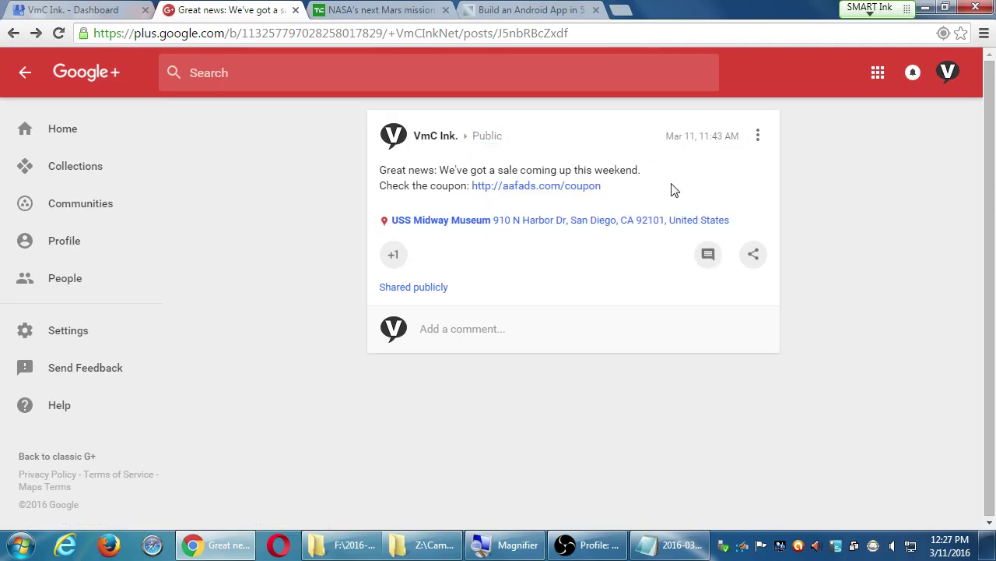
{"action": "left_click", "coordinate": [61, 134]}
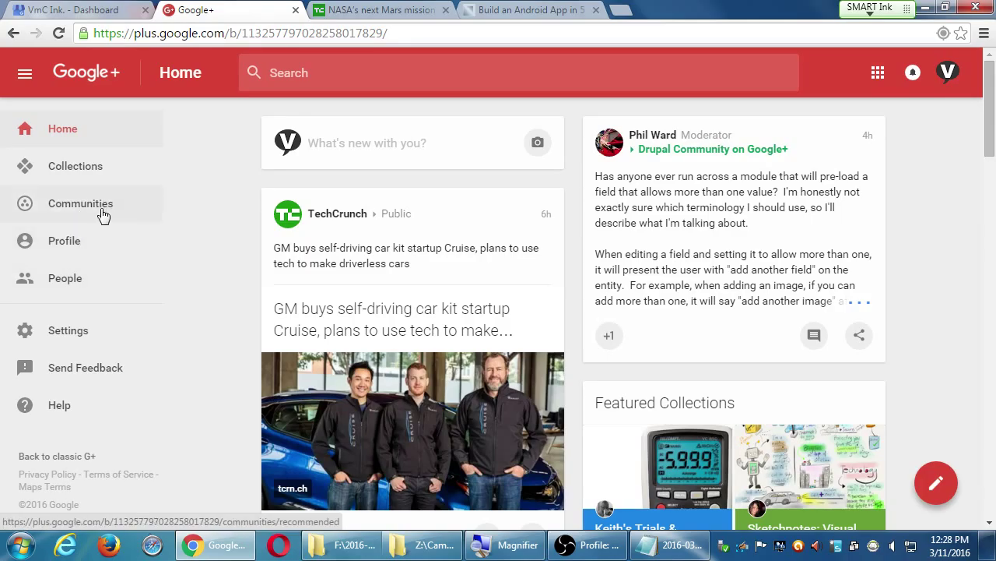
Step: Browse the Communities Member and Recommended tabs, then open the Photography community
{"action": "left_click", "coordinate": [101, 210]}
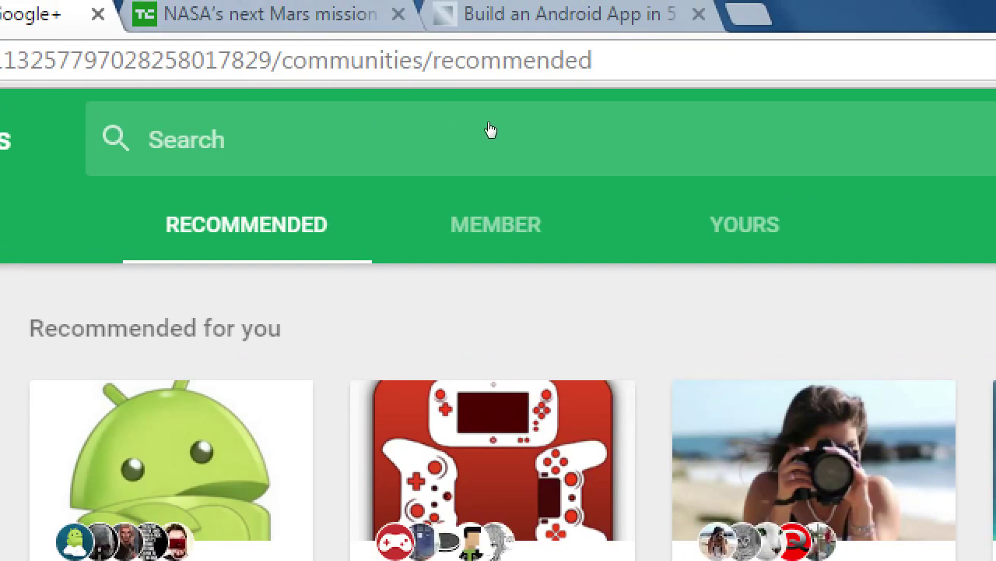
{"action": "left_click", "coordinate": [496, 224]}
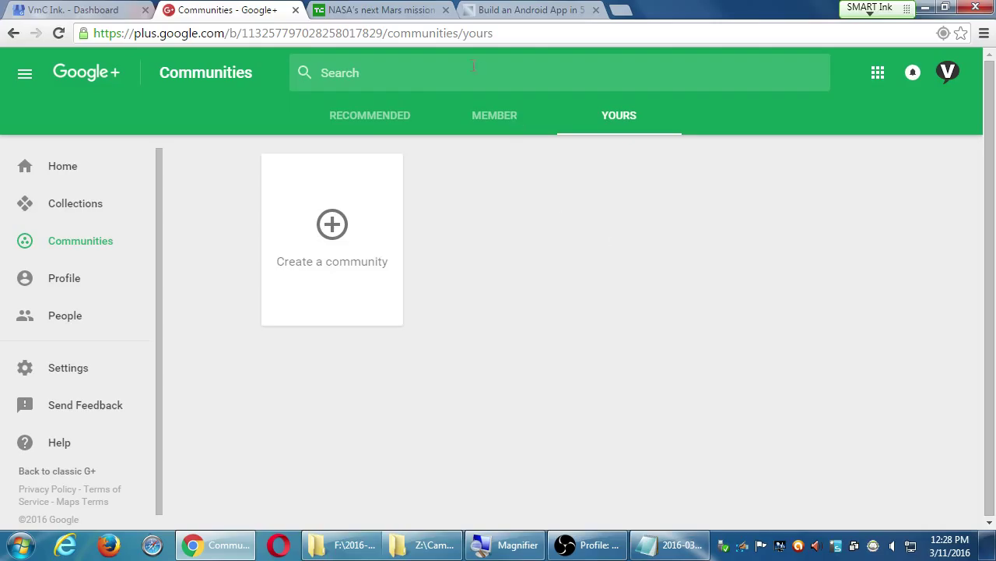
{"action": "left_click", "coordinate": [373, 123]}
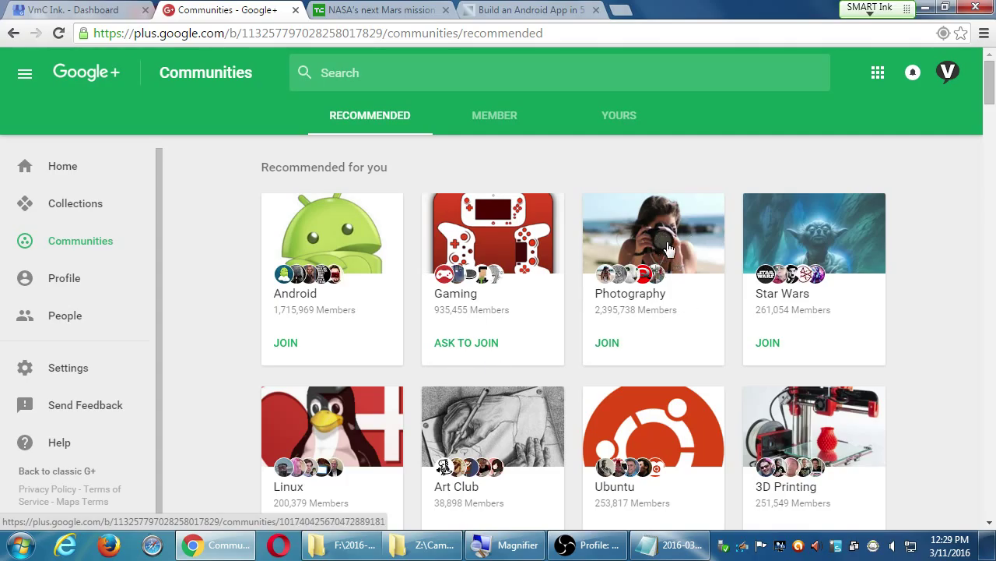
{"action": "left_click", "coordinate": [668, 247]}
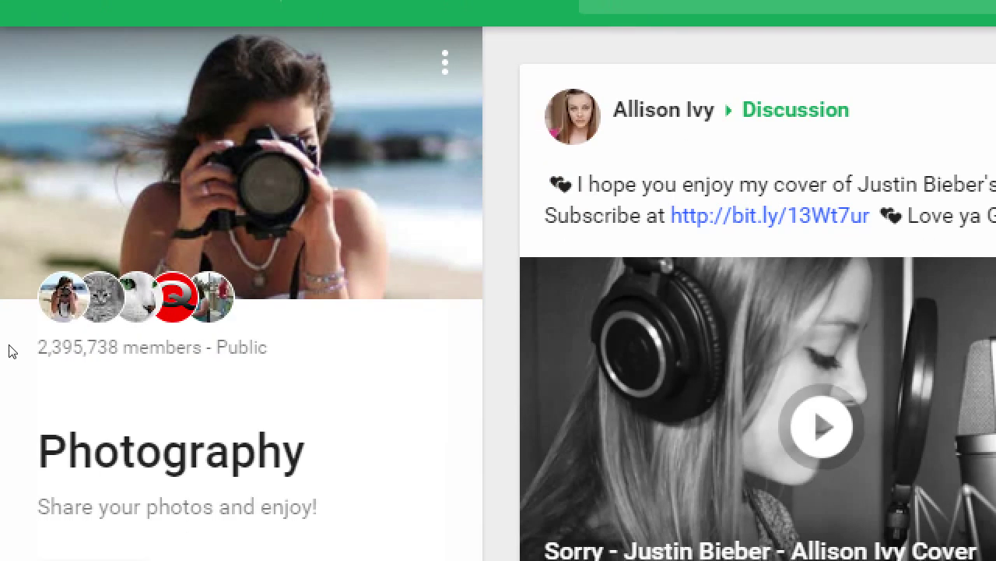
Step: Highlight the Photography community name, then scroll down and back up through its feed
{"action": "left_click_drag", "start_coordinate": [67, 452], "coordinate": [205, 452]}
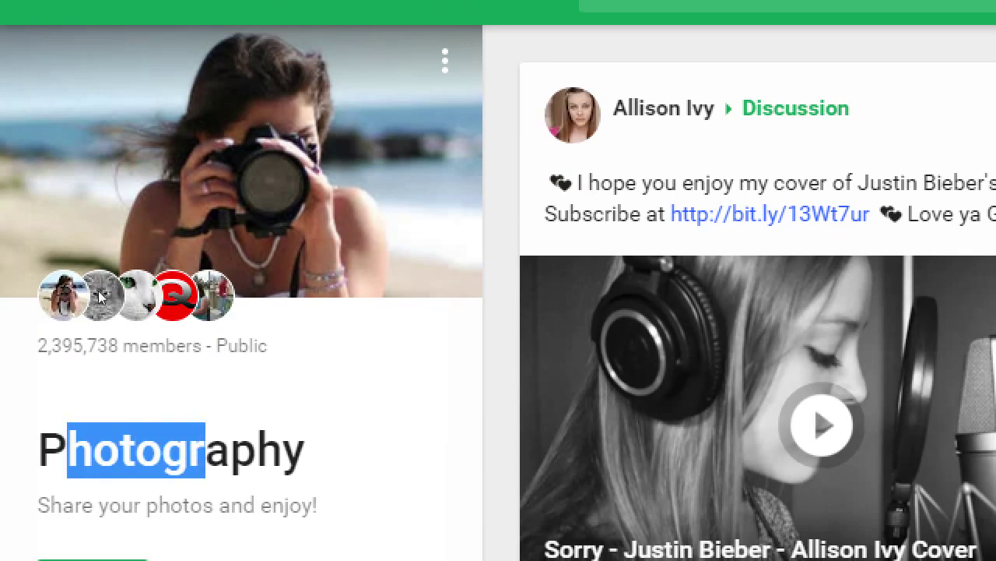
{"action": "left_click", "coordinate": [29, 264]}
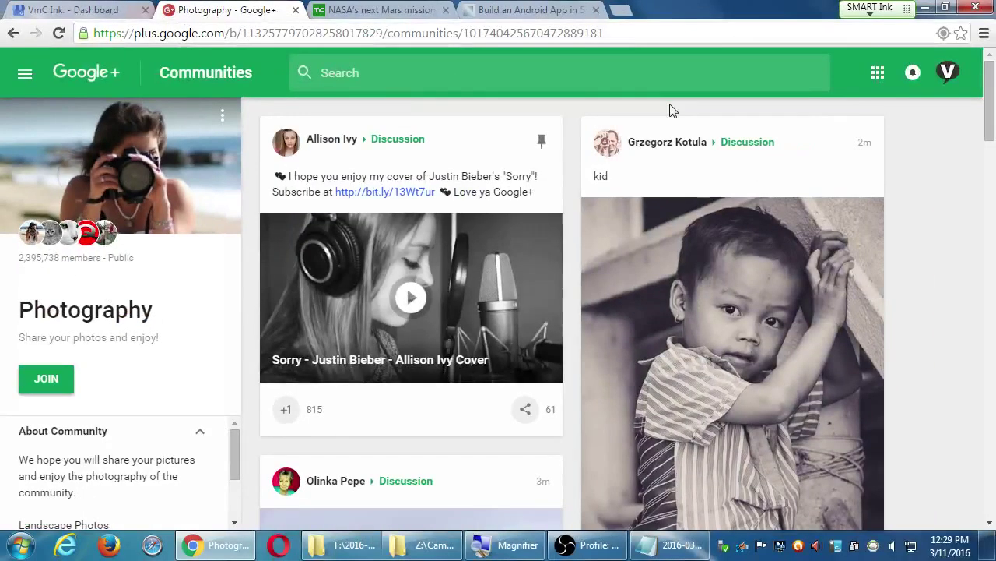
{"action": "scroll", "coordinate": [647, 168], "scroll_direction": "down", "scroll_amount": 5}
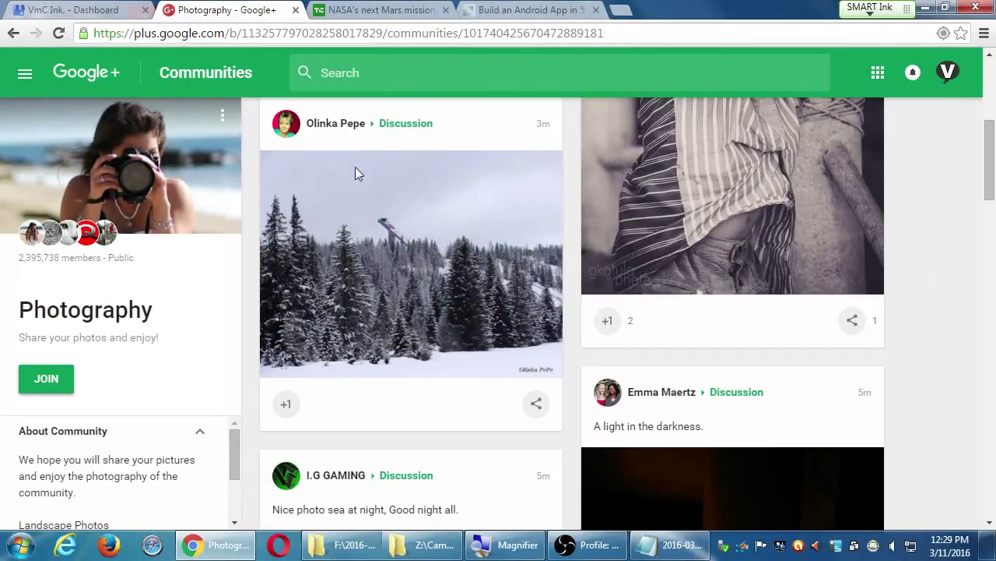
{"action": "scroll", "coordinate": [634, 378], "scroll_direction": "down", "scroll_amount": 2}
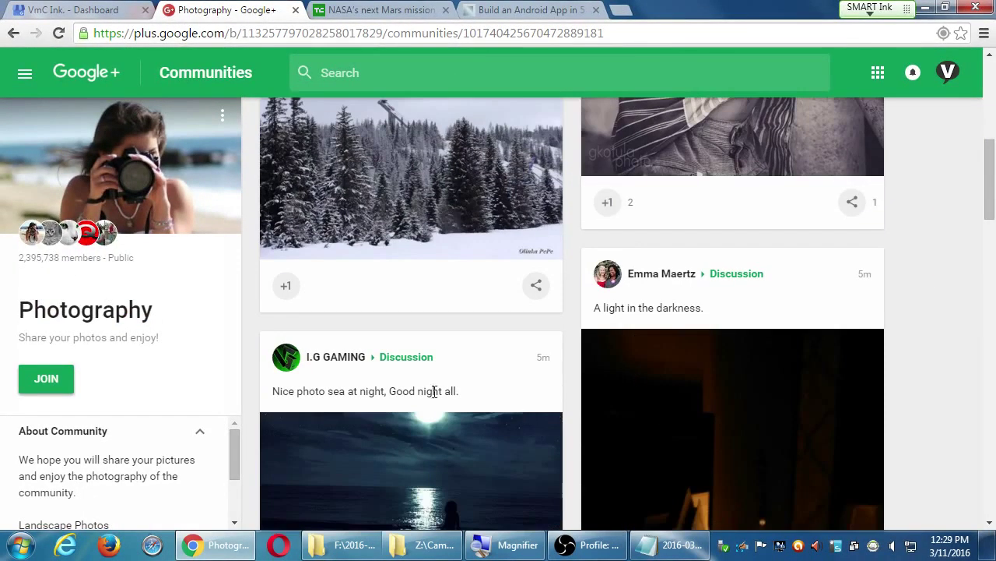
{"action": "scroll", "coordinate": [387, 386], "scroll_direction": "down", "scroll_amount": 2}
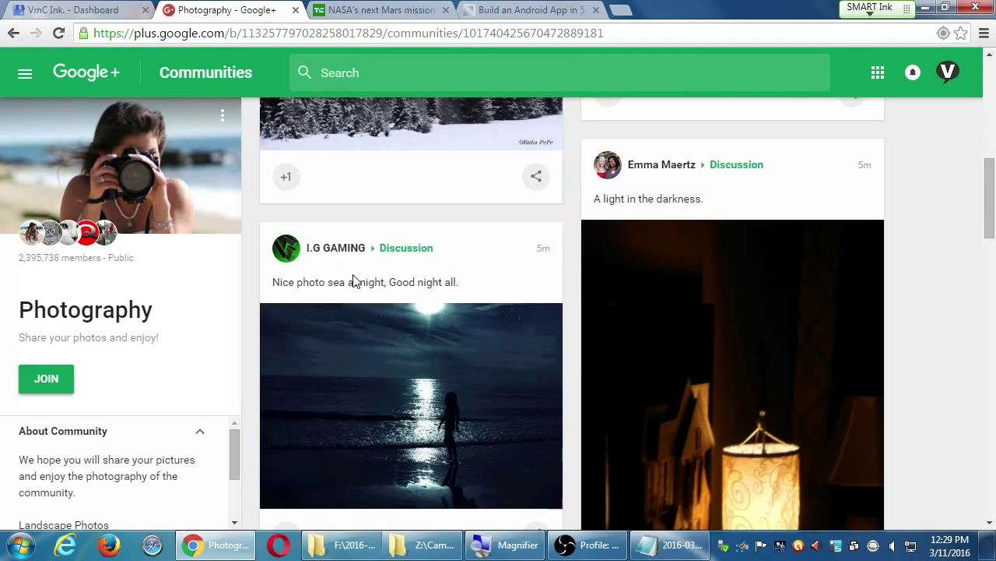
{"action": "scroll", "coordinate": [355, 274], "scroll_direction": "down", "scroll_amount": 1}
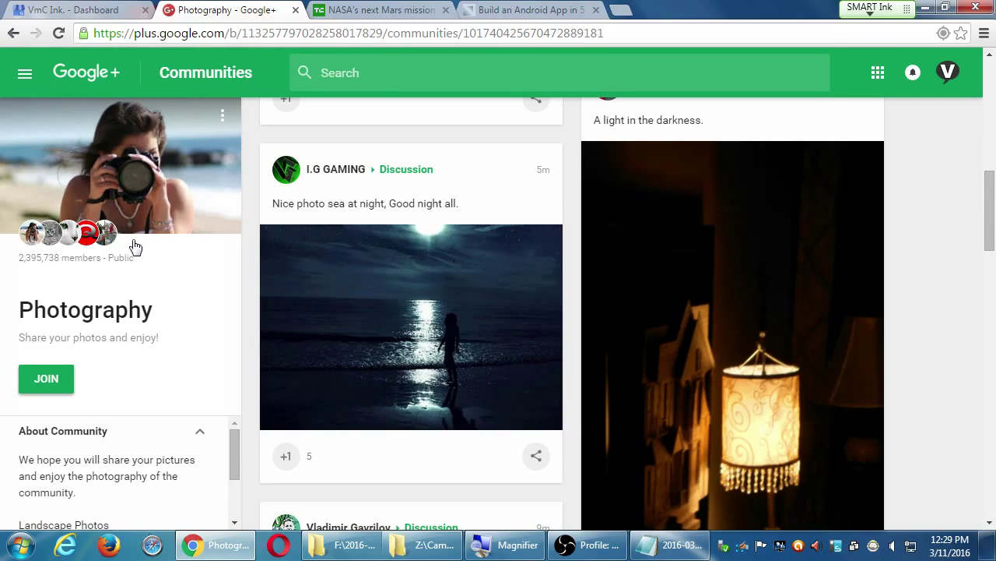
{"action": "scroll", "coordinate": [529, 323], "scroll_direction": "down", "scroll_amount": 8}
{"action": "scroll", "coordinate": [528, 322], "scroll_direction": "down", "scroll_amount": 2}
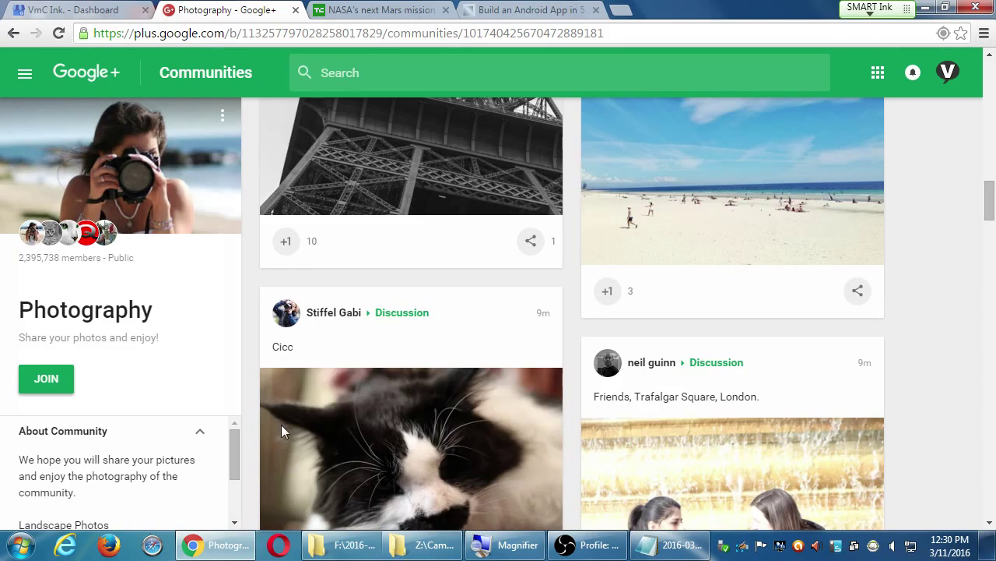
{"action": "scroll", "coordinate": [314, 440], "scroll_direction": "up", "scroll_amount": 4}
{"action": "scroll", "coordinate": [315, 440], "scroll_direction": "up", "scroll_amount": 5}
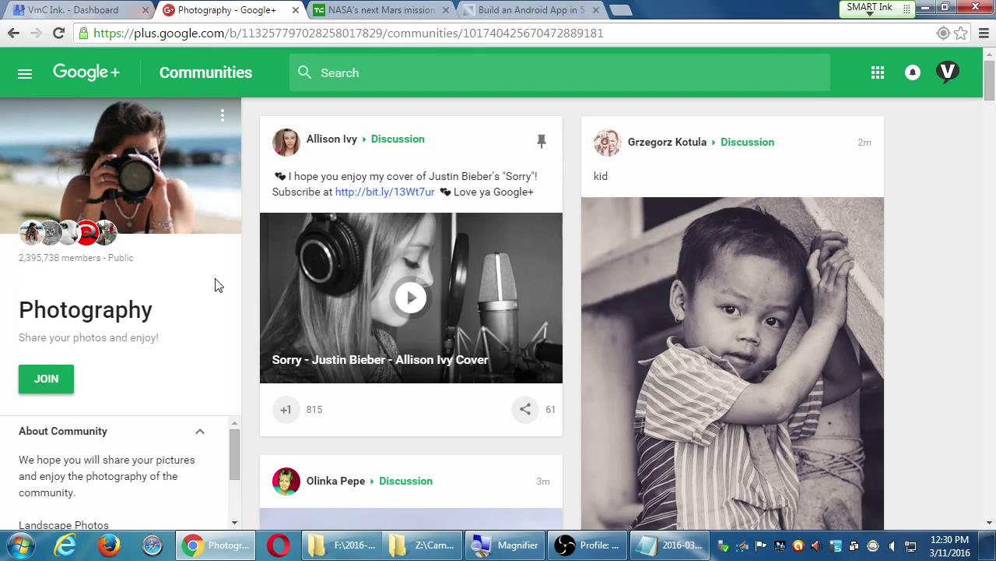
Step: Go back to recommended communities, reopen Photography, and scroll its feed briefly
{"action": "left_click", "coordinate": [13, 32]}
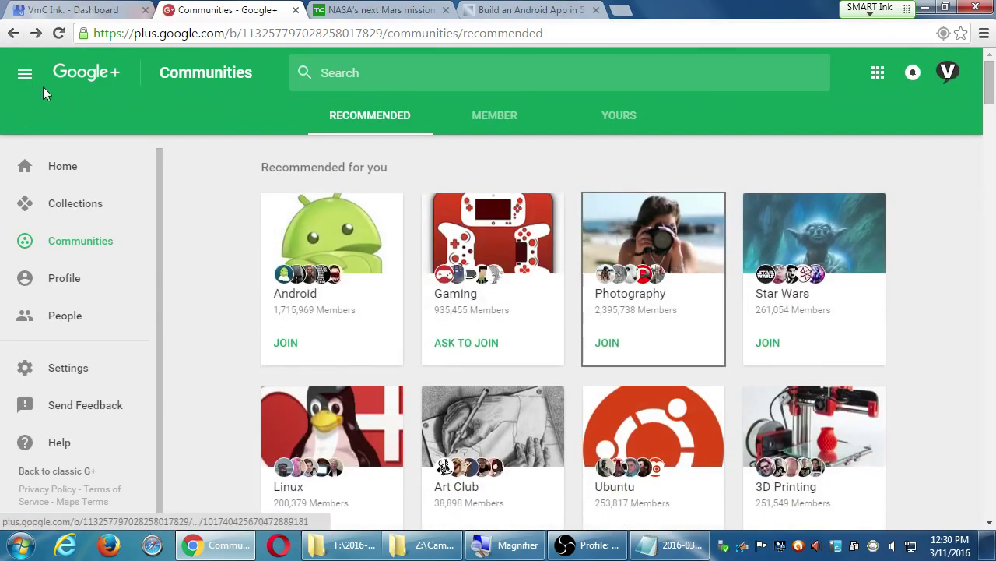
{"action": "left_click", "coordinate": [615, 232]}
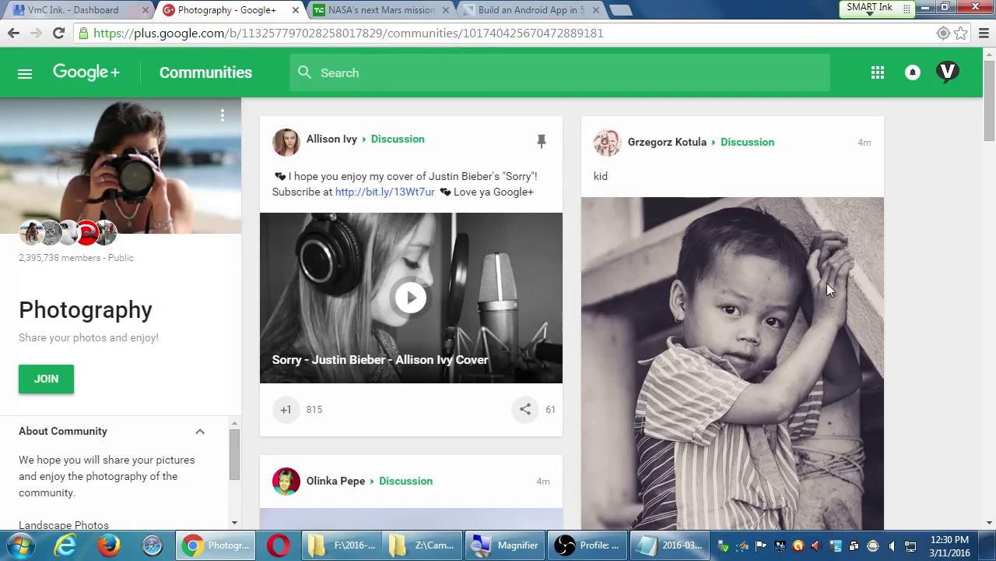
{"action": "scroll", "coordinate": [826, 281], "scroll_direction": "down", "scroll_amount": 5}
{"action": "scroll", "coordinate": [822, 276], "scroll_direction": "up", "scroll_amount": 6}
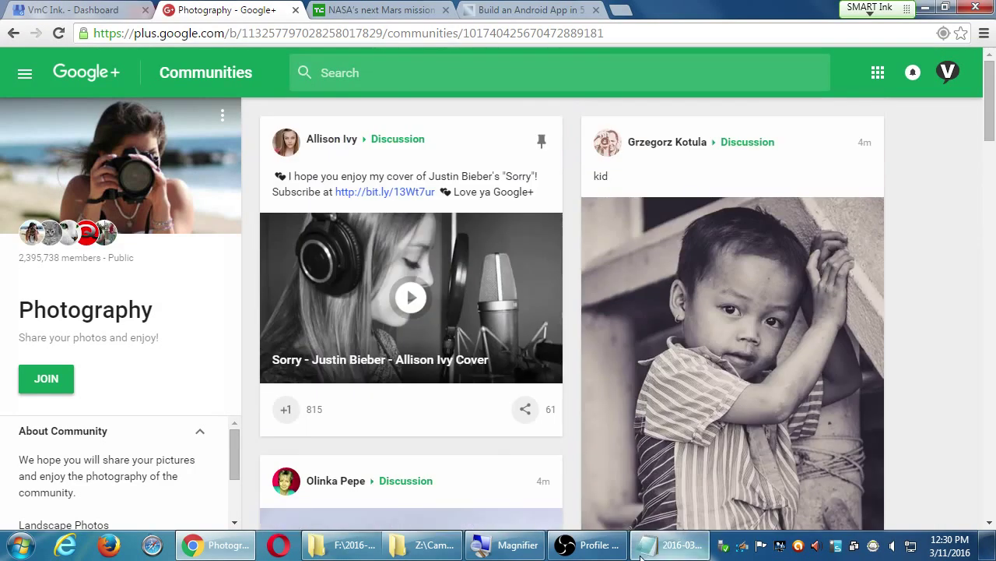
Step: In the Notepad notes, add a 'Community Suggestions' heading with an indented 'At least 1000' line
{"action": "left_click", "coordinate": [658, 553]}
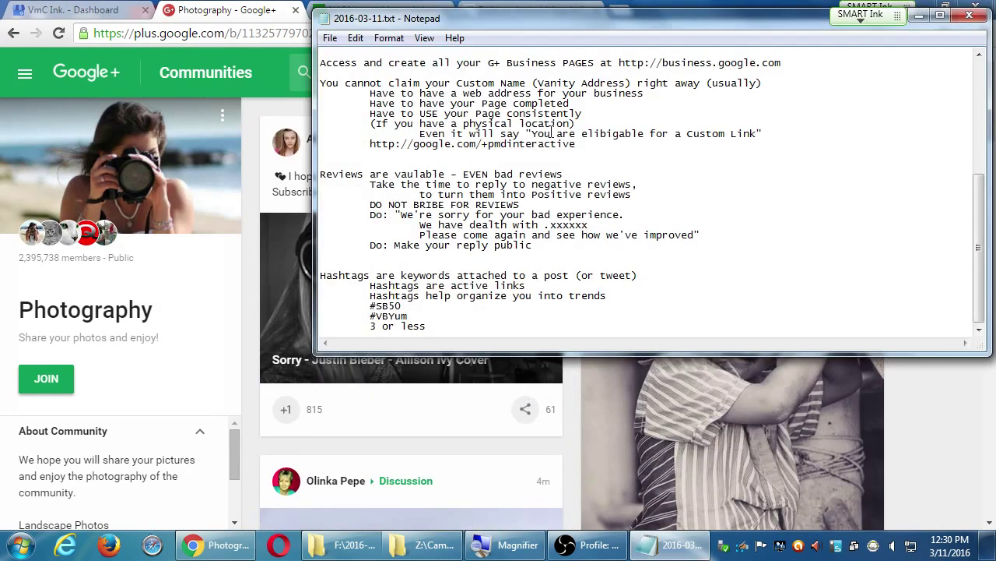
{"action": "key", "text": "Return"}
{"action": "key", "text": "Return"}
{"action": "key", "text": "Return"}
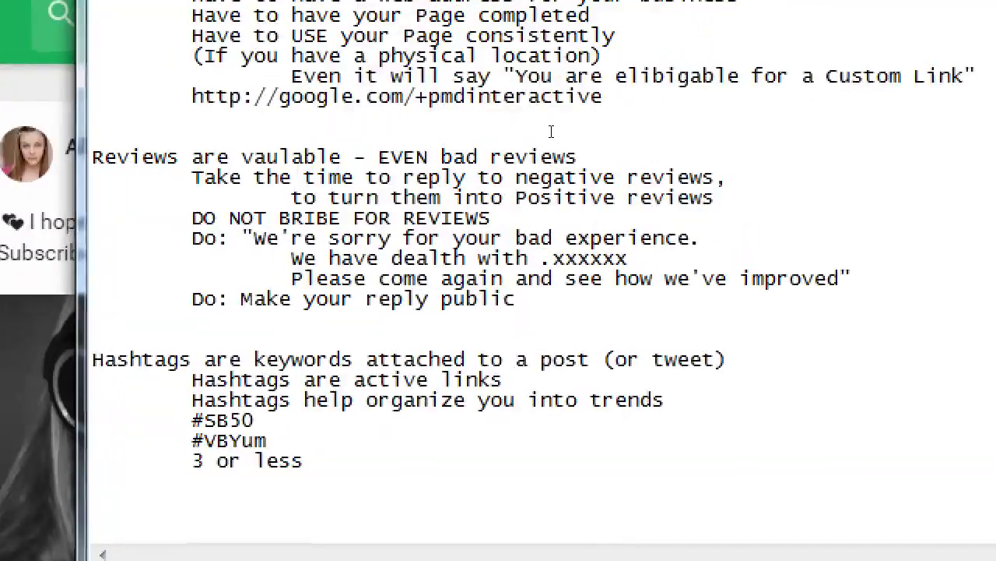
{"action": "type", "text": "C"}
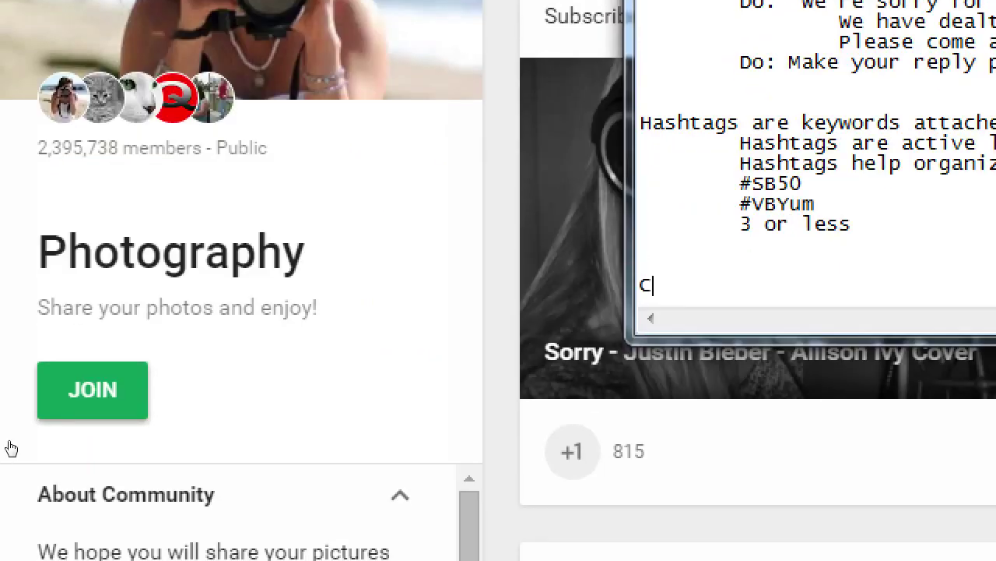
{"action": "type", "text": "ommunity Suggestions"}
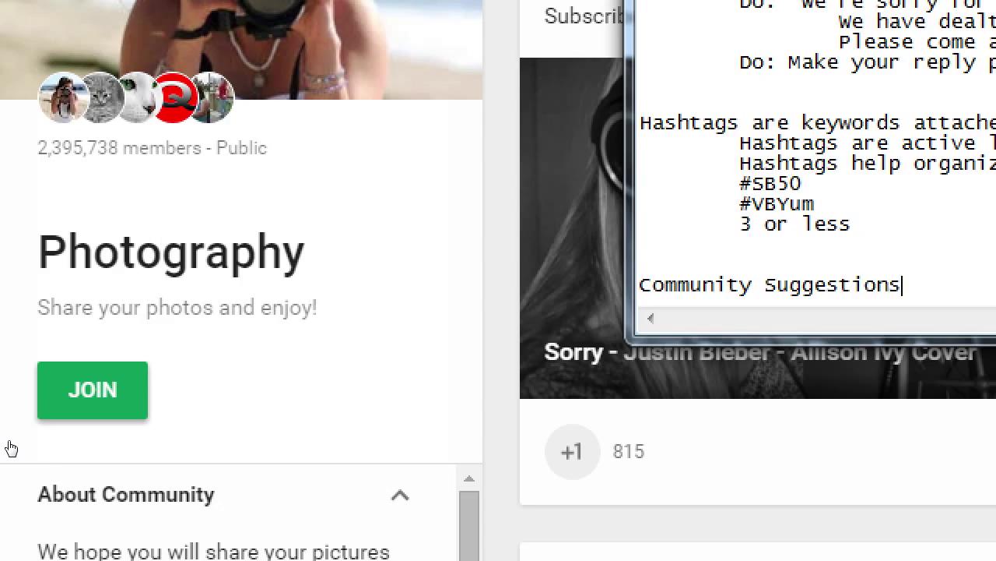
{"action": "key", "text": "Return"}
{"action": "key", "text": "Tab"}
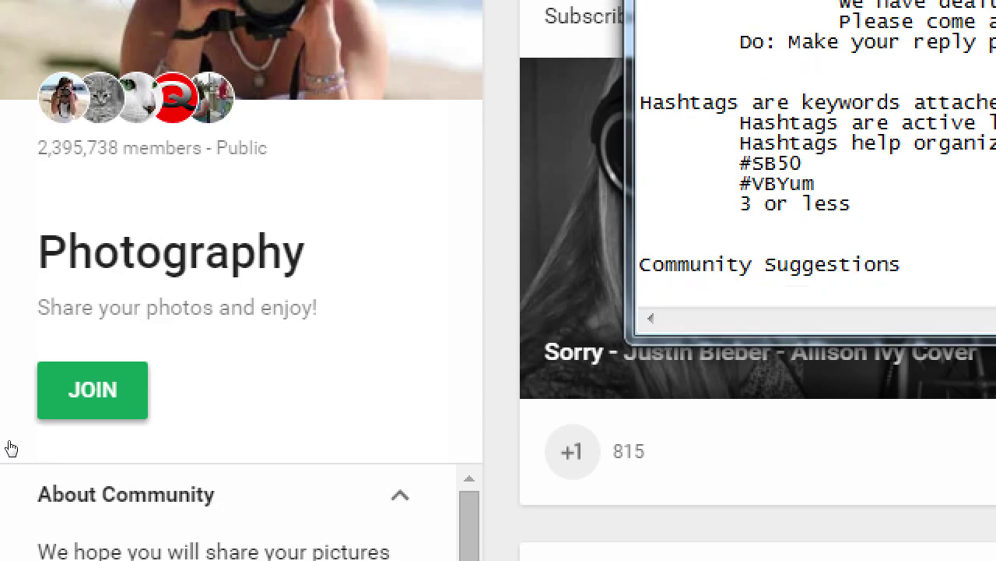
{"action": "type", "text": "At least 1000"}
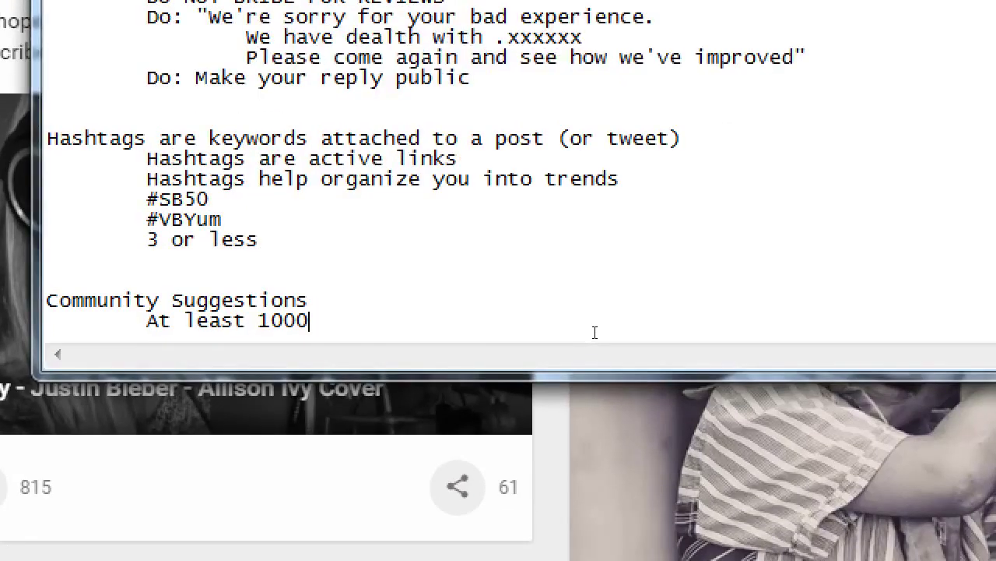
Step: Add indented points 'Check out the community, and see how active it is' and 'Check the QUALITY of the activity'
{"action": "key", "text": "Return"}
{"action": "key", "text": "Tab"}
{"action": "type", "text": "Checko"}
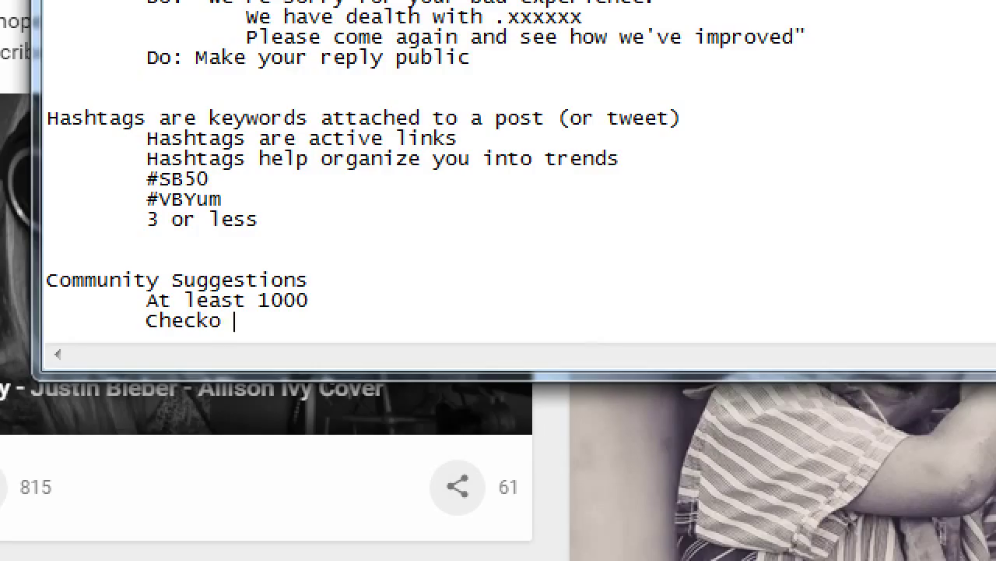
{"action": "key", "text": "BackSpace"}
{"action": "type", "text": "out the community"}
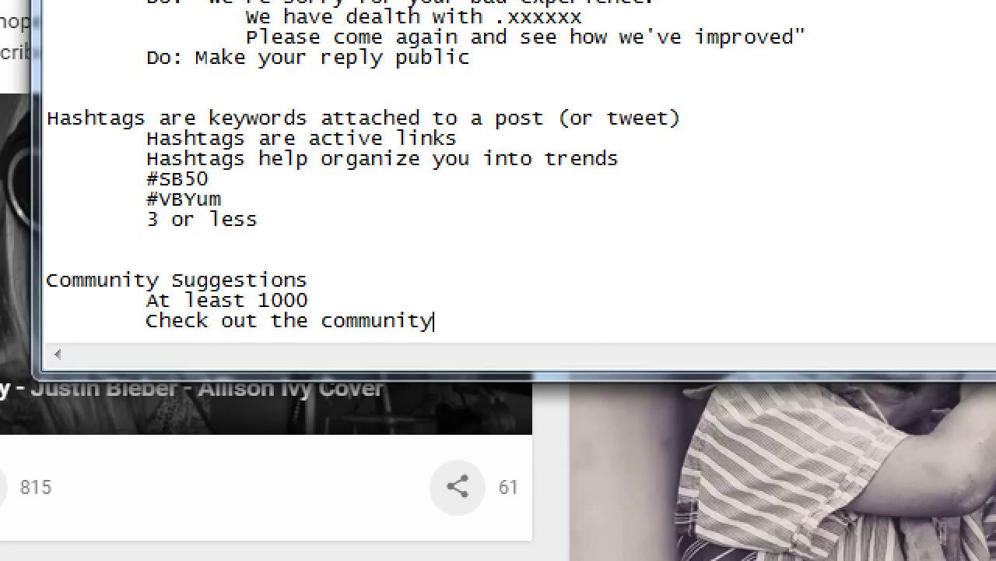
{"action": "type", "text": ", and see how active"}
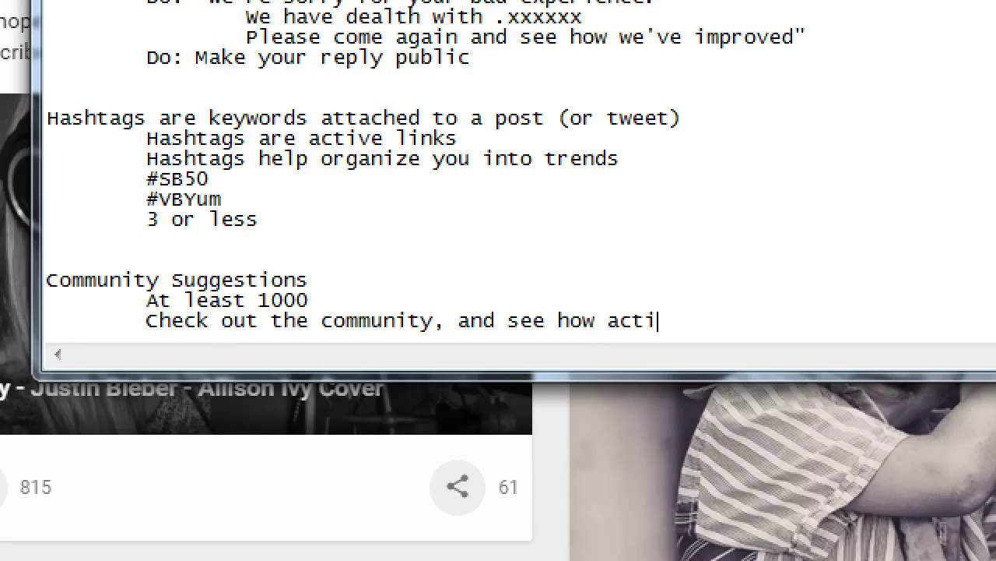
{"action": "key", "text": "BackSpace"}
{"action": "type", "text": "ve it is"}
{"action": "key", "text": "Return"}
{"action": "key", "text": "Tab"}
{"action": "type", "text": "Check t"}
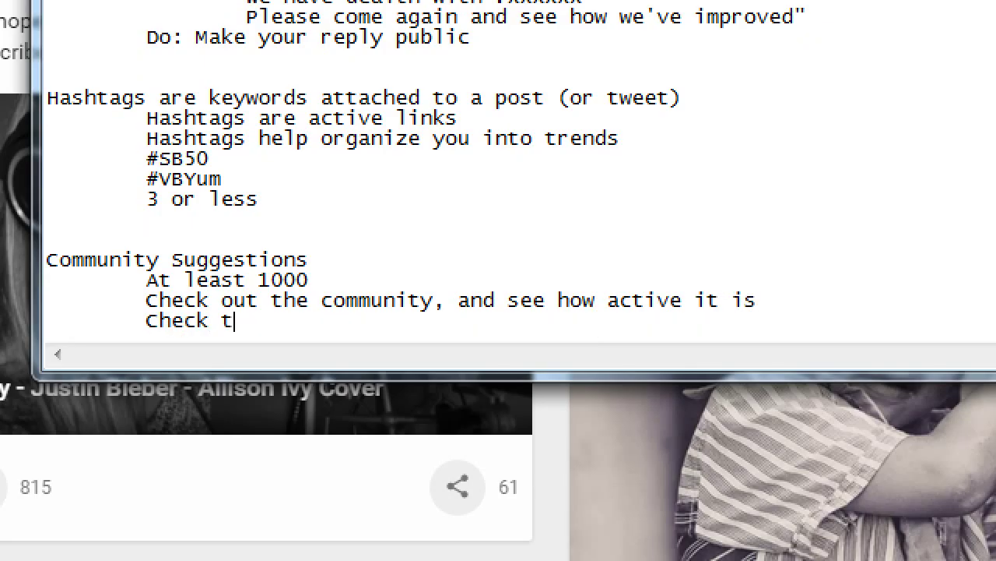
{"action": "type", "text": "he QUALITY"}
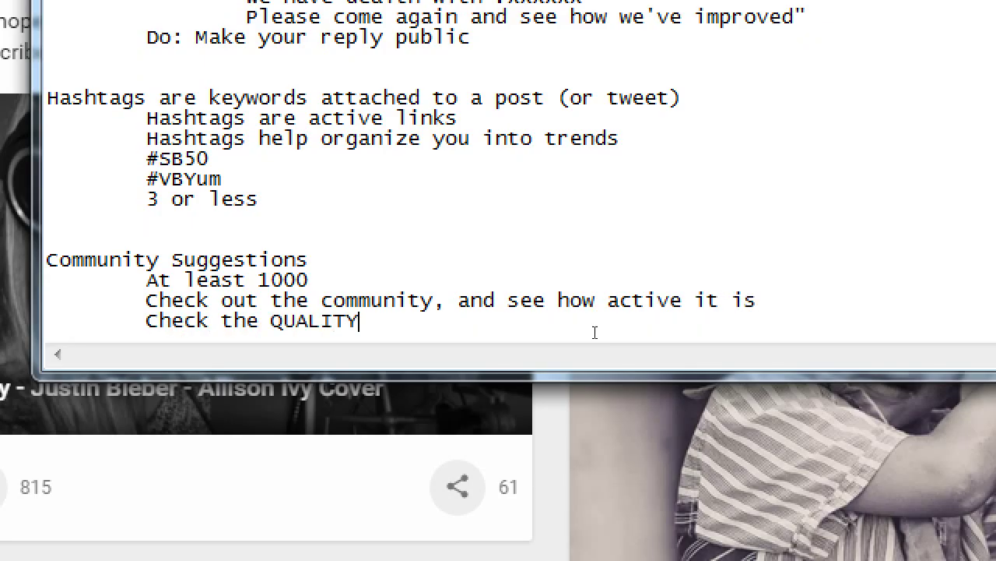
{"action": "type", "text": " of the activity"}
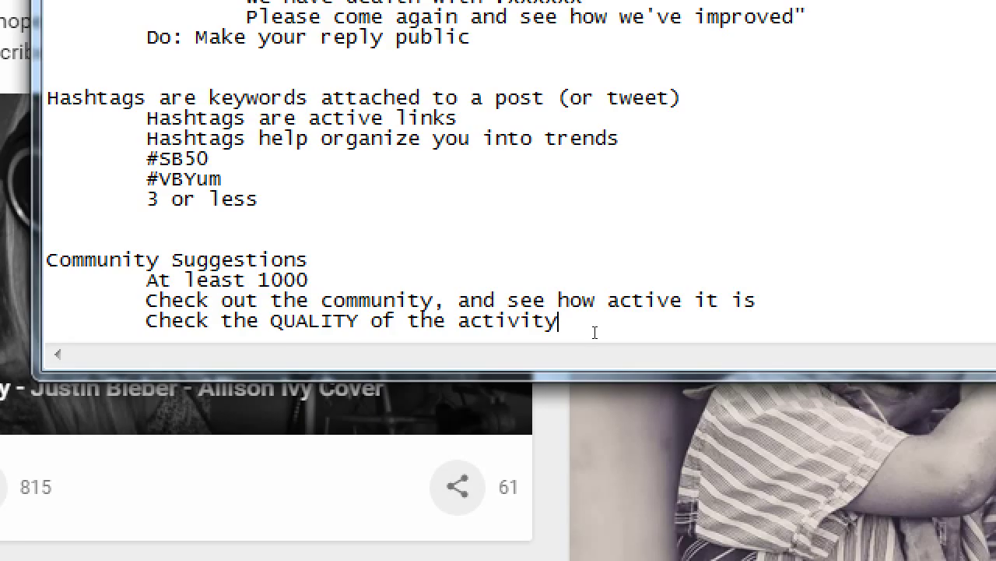
{"action": "key", "text": "super+minus"}
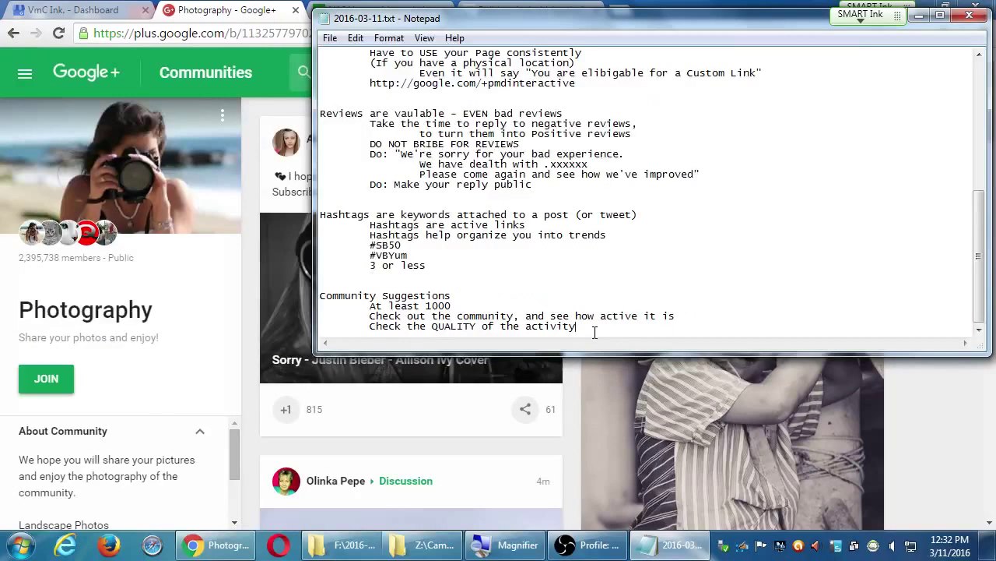
Step: Bring the Photography community feed forward and scroll down through its recent posts
{"action": "left_click", "coordinate": [584, 428]}
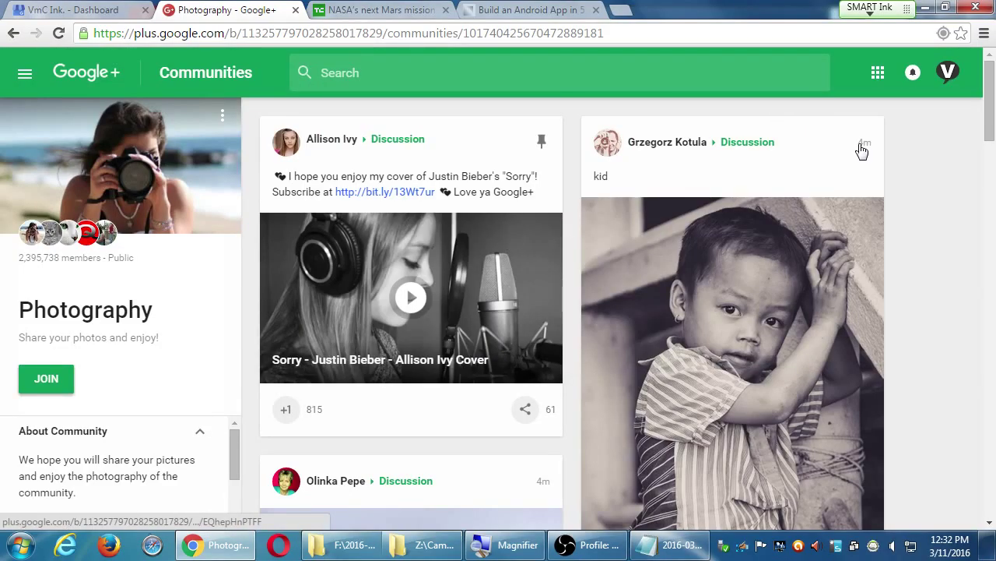
{"action": "scroll", "coordinate": [806, 270], "scroll_direction": "down", "scroll_amount": 7}
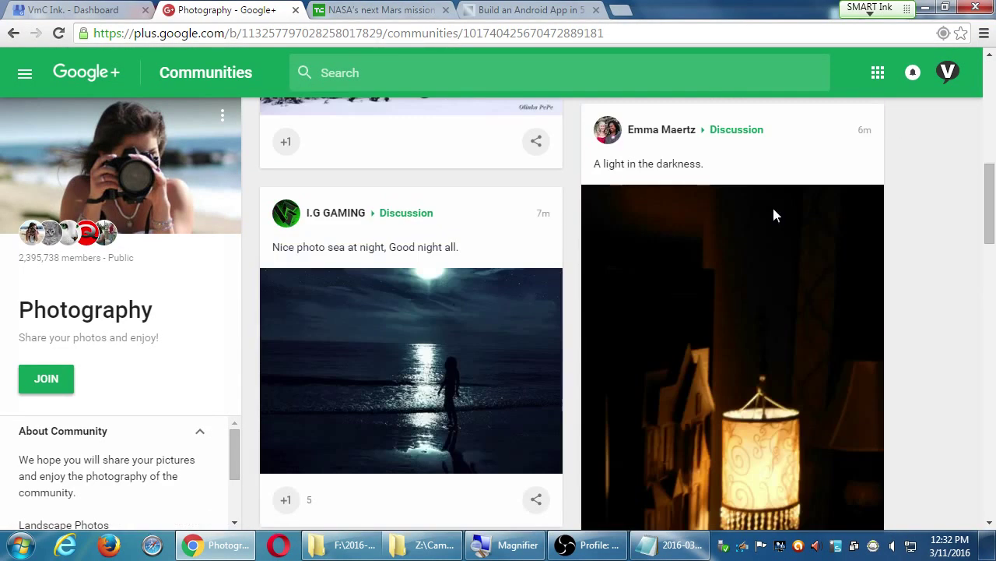
{"action": "scroll", "coordinate": [656, 285], "scroll_direction": "up", "scroll_amount": 7}
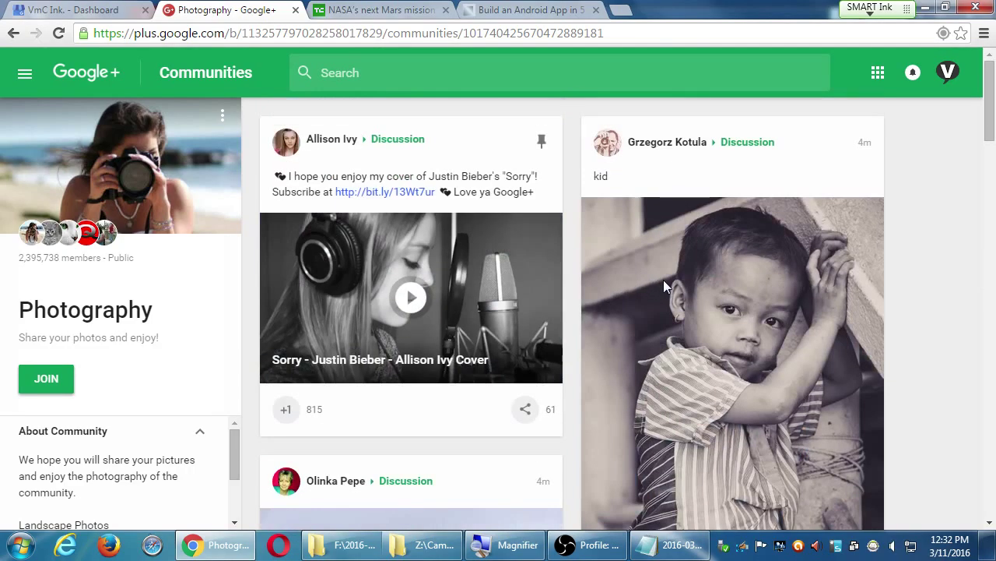
{"action": "scroll", "coordinate": [664, 279], "scroll_direction": "down", "scroll_amount": 2}
{"action": "scroll", "coordinate": [664, 280], "scroll_direction": "down", "scroll_amount": 2}
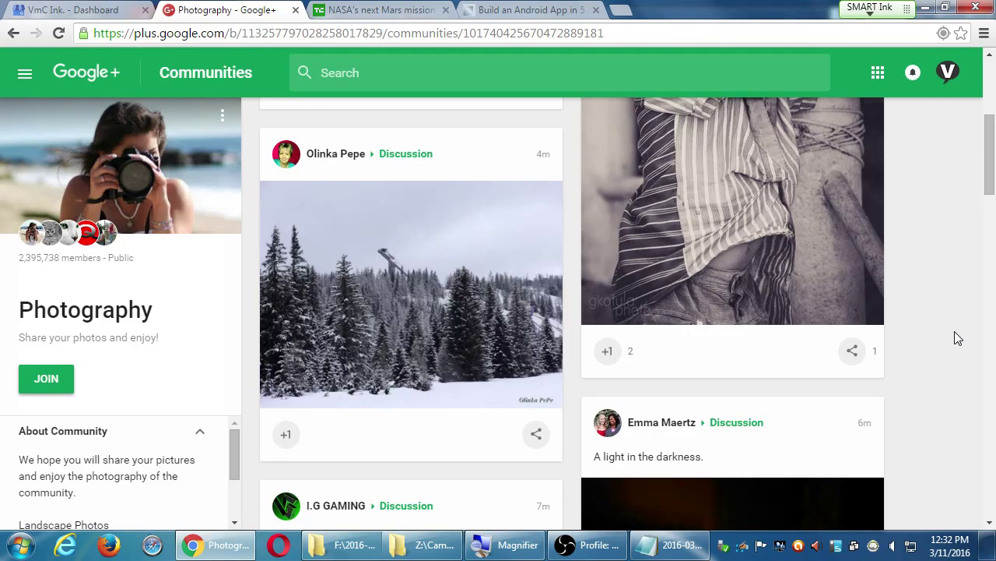
{"action": "key", "text": "super+plus"}
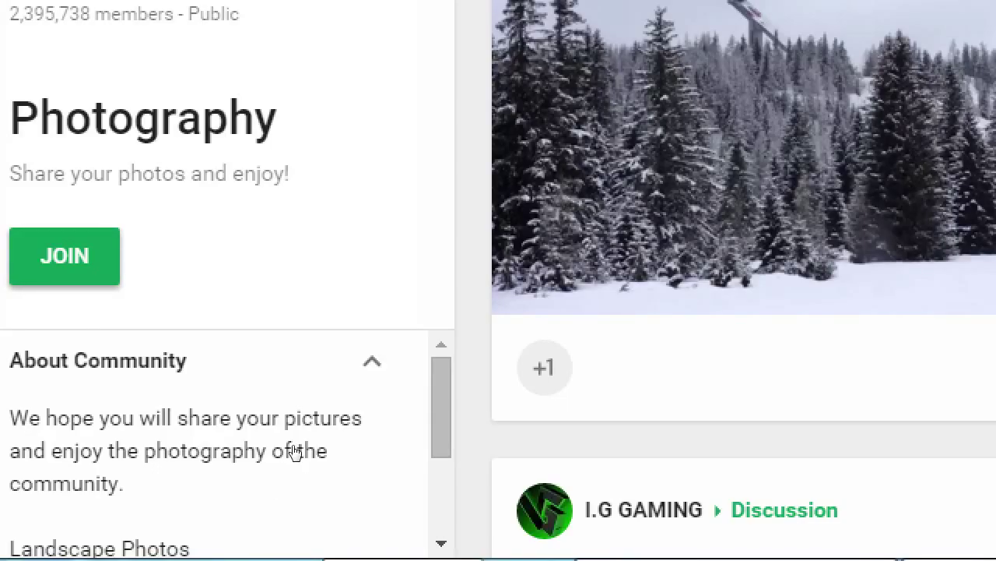
{"action": "key", "text": "super+minus"}
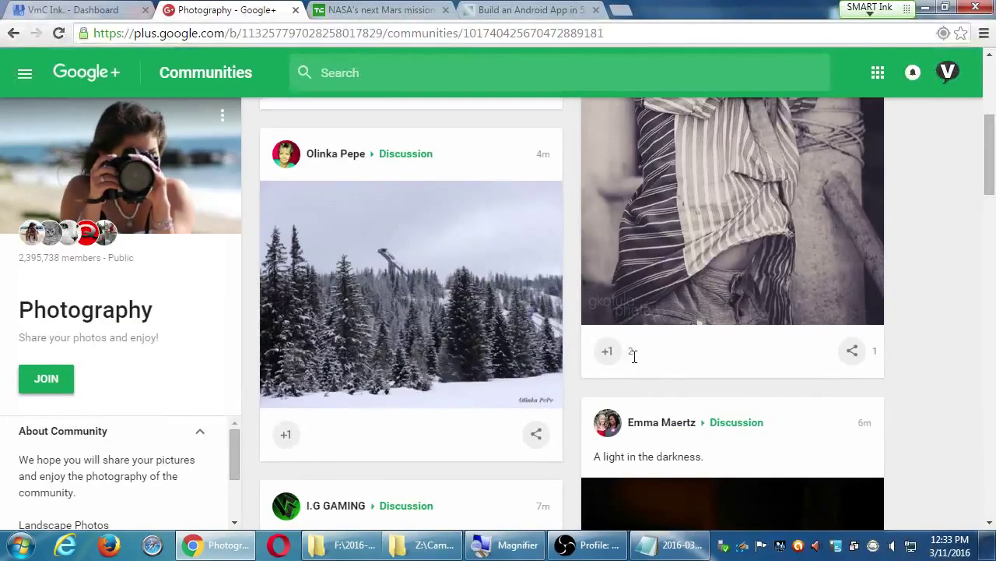
{"action": "scroll", "coordinate": [553, 485], "scroll_direction": "down", "scroll_amount": 8}
{"action": "scroll", "coordinate": [556, 468], "scroll_direction": "down", "scroll_amount": 5}
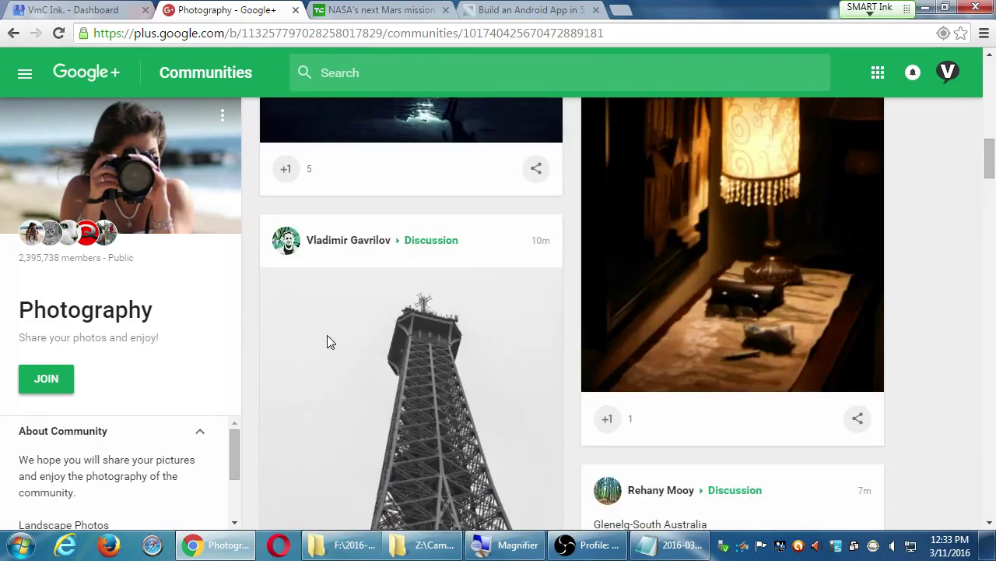
{"action": "scroll", "coordinate": [327, 340], "scroll_direction": "down", "scroll_amount": 4}
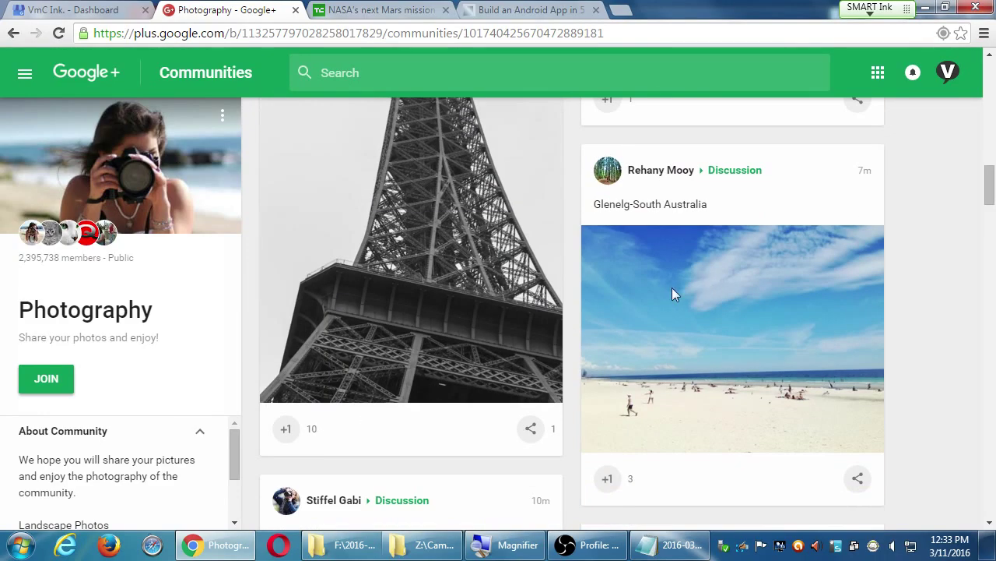
{"action": "scroll", "coordinate": [433, 463], "scroll_direction": "down", "scroll_amount": 3}
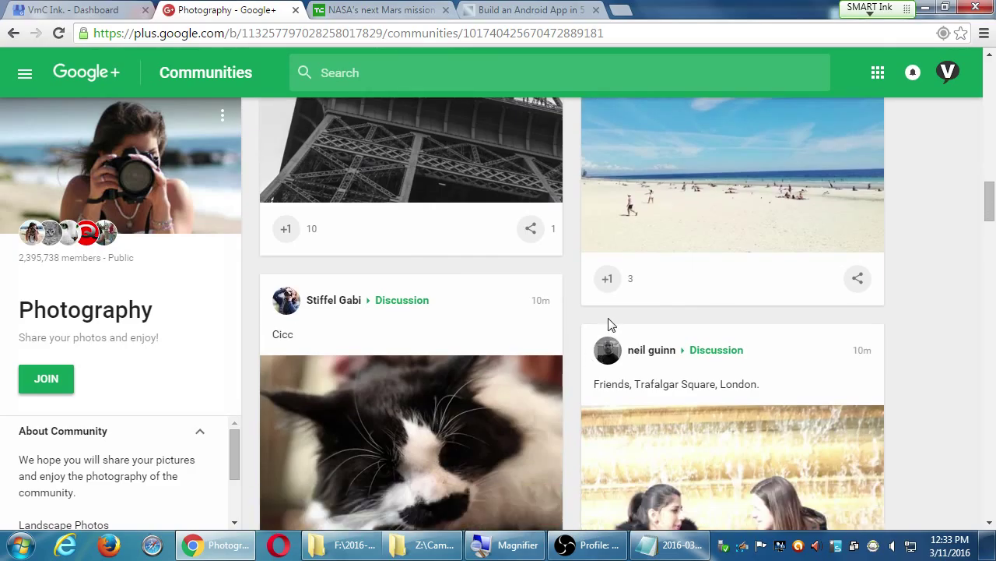
Step: +1 the Glenelg-South Australia beach post and dismiss the +1 notice
{"action": "left_click", "coordinate": [607, 279]}
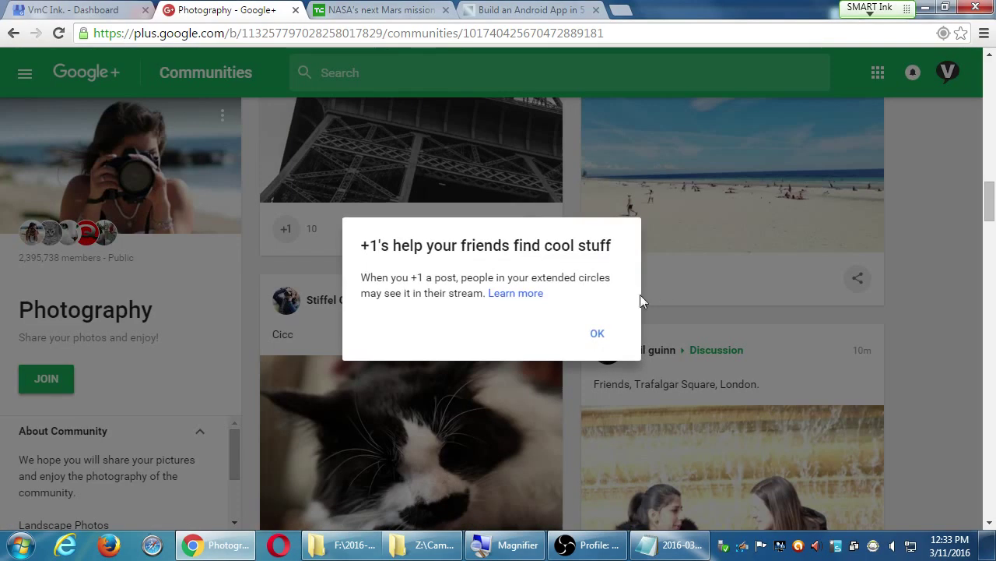
{"action": "left_click", "coordinate": [593, 334]}
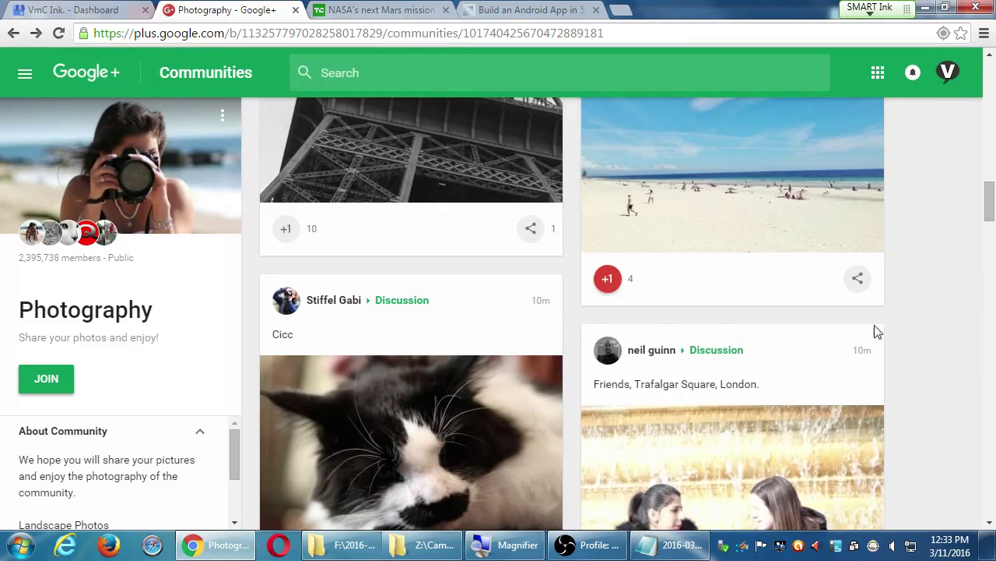
{"action": "scroll", "coordinate": [903, 331], "scroll_direction": "down", "scroll_amount": 4}
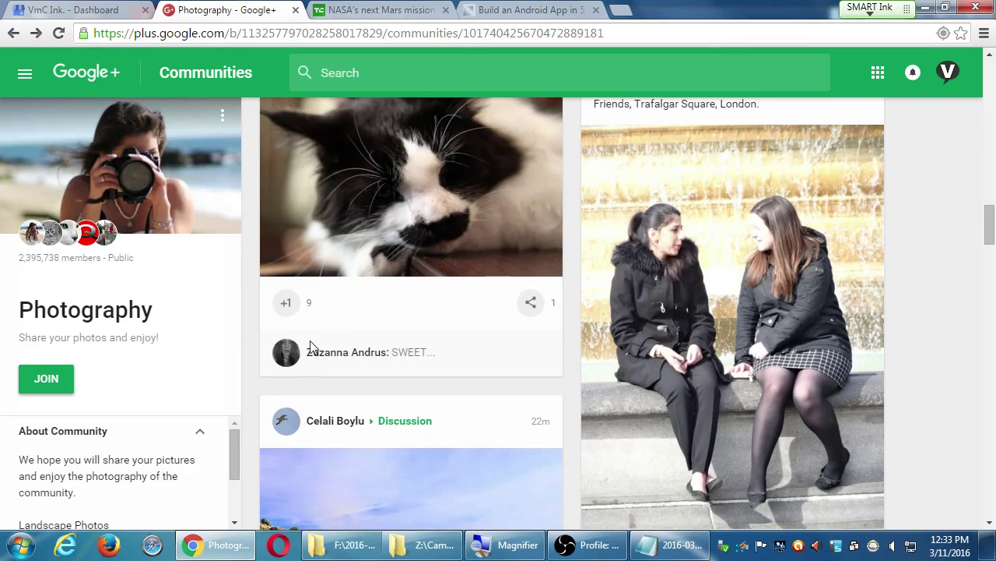
Step: Select the comment under the cat photo, scroll further down the feed, and return to Notepad
{"action": "left_click_drag", "start_coordinate": [309, 350], "coordinate": [448, 356]}
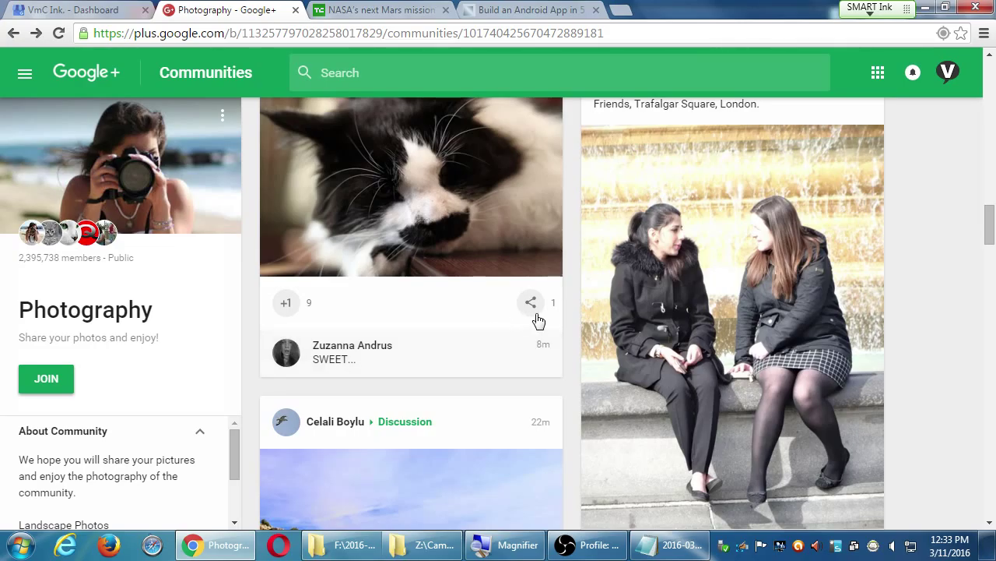
{"action": "scroll", "coordinate": [529, 321], "scroll_direction": "down", "scroll_amount": 5}
{"action": "scroll", "coordinate": [520, 321], "scroll_direction": "down", "scroll_amount": 3}
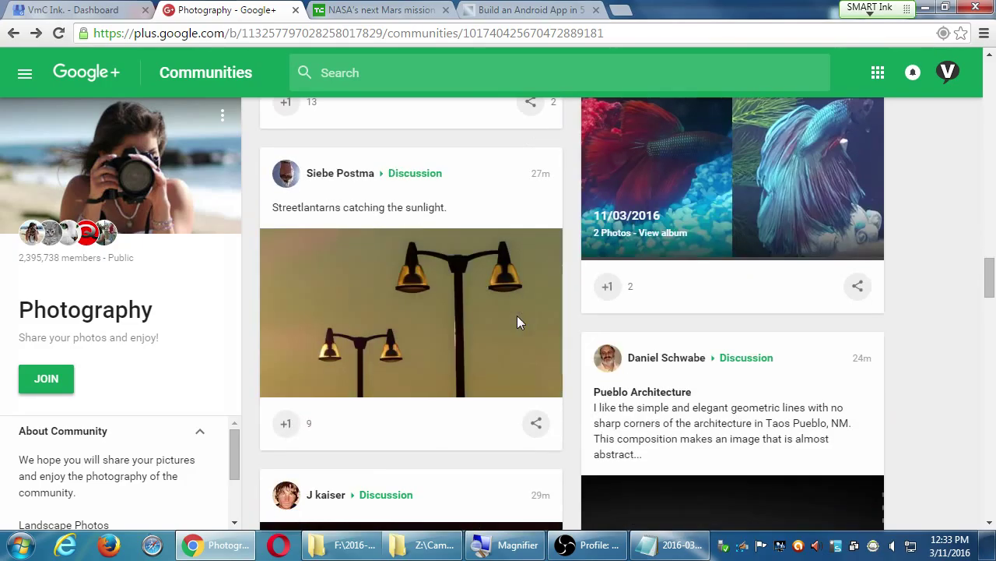
{"action": "scroll", "coordinate": [517, 315], "scroll_direction": "down", "scroll_amount": 7}
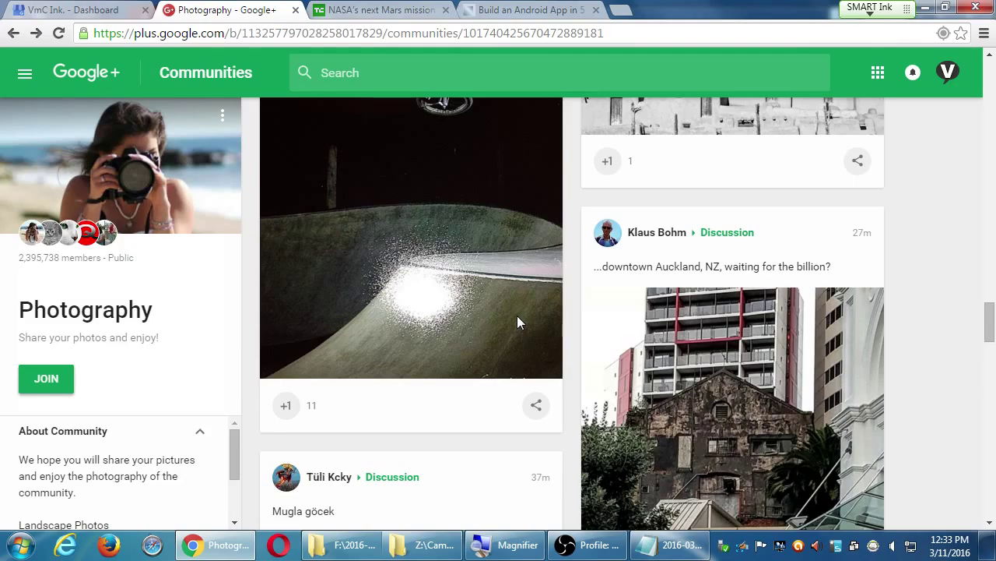
{"action": "scroll", "coordinate": [517, 316], "scroll_direction": "down", "scroll_amount": 5}
{"action": "scroll", "coordinate": [517, 316], "scroll_direction": "down", "scroll_amount": 4}
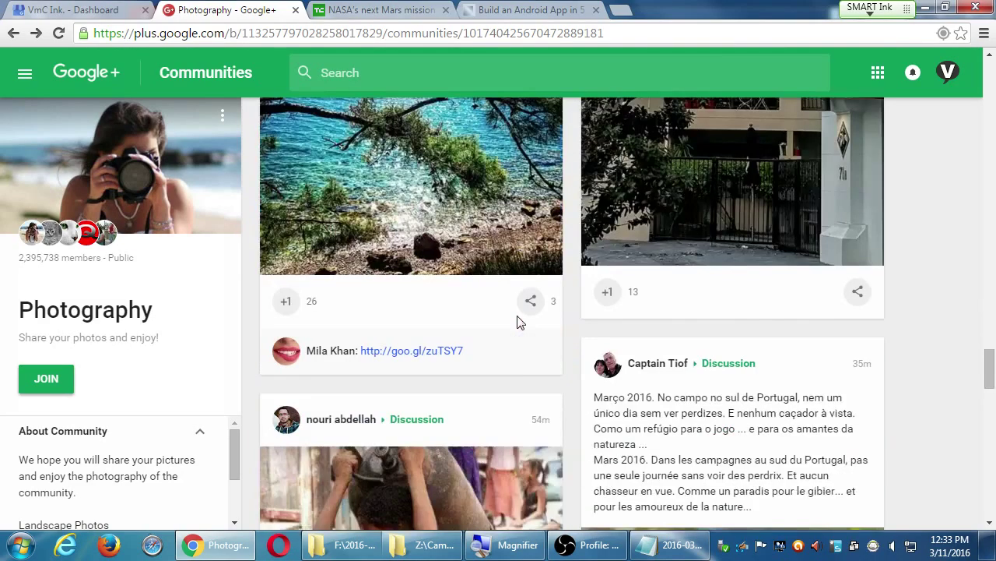
{"action": "scroll", "coordinate": [517, 316], "scroll_direction": "down", "scroll_amount": 9}
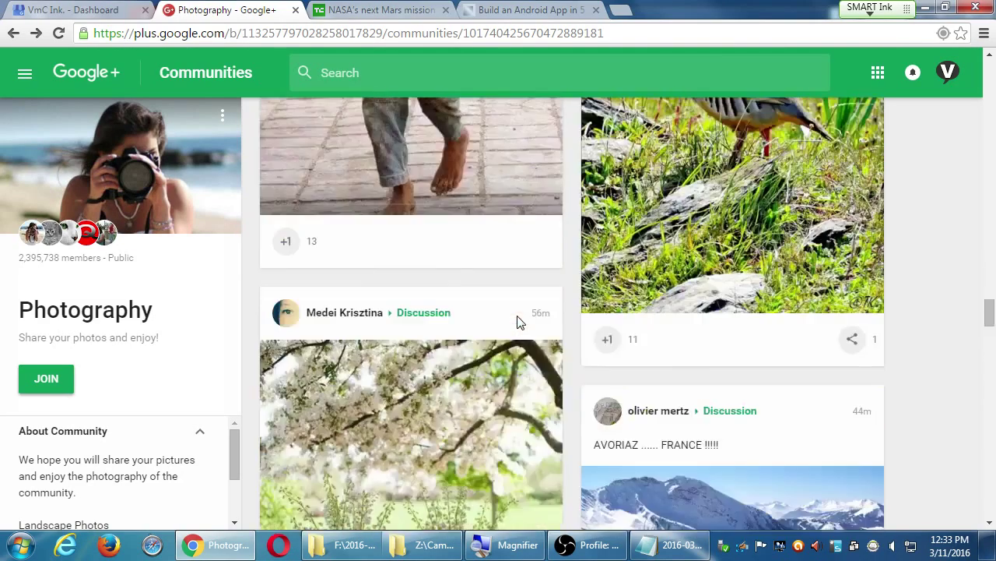
{"action": "scroll", "coordinate": [517, 315], "scroll_direction": "down", "scroll_amount": 3}
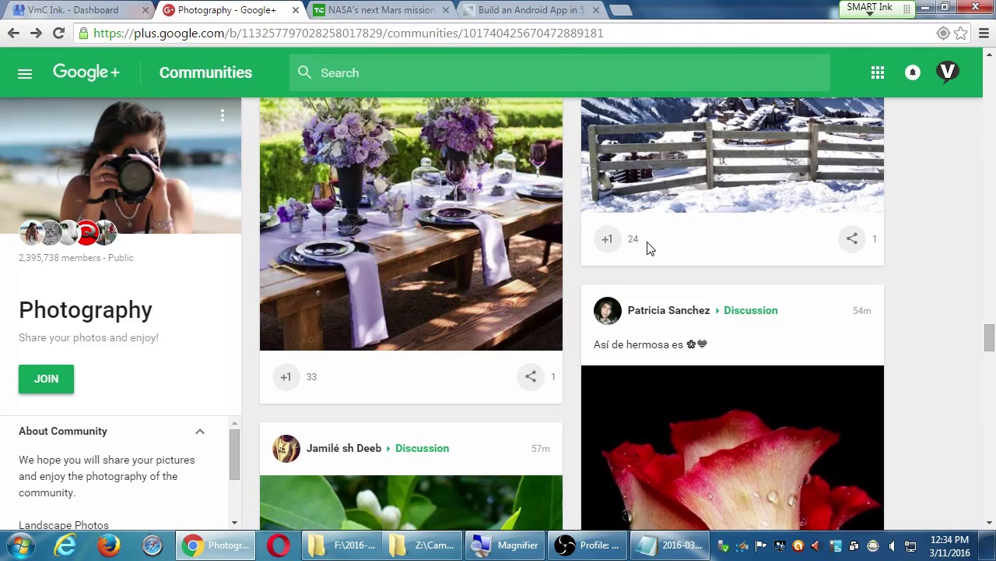
{"action": "left_click", "coordinate": [671, 545]}
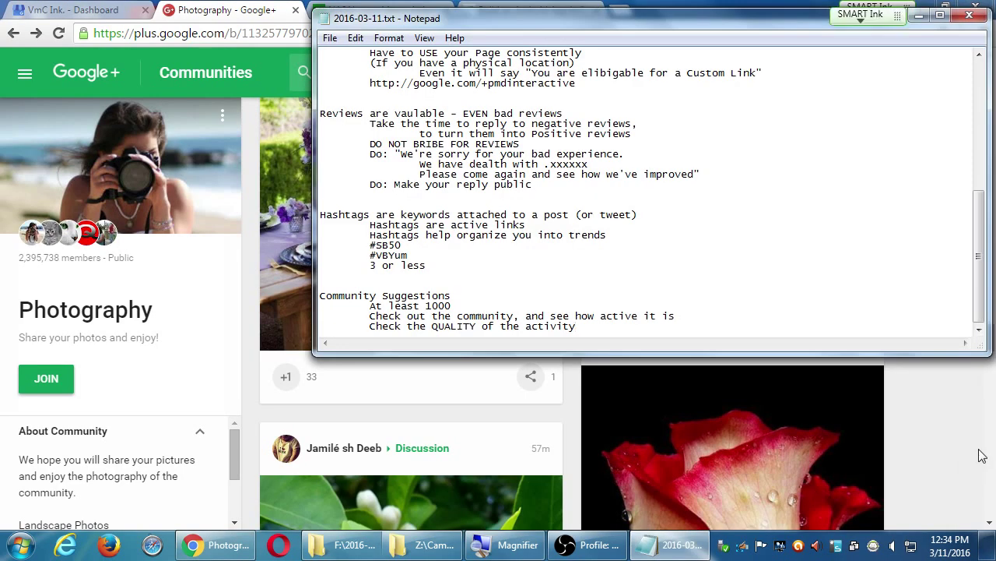
Step: Add indented lines Like, Comment and Share under the activity-quality point
{"action": "key", "text": "Return"}
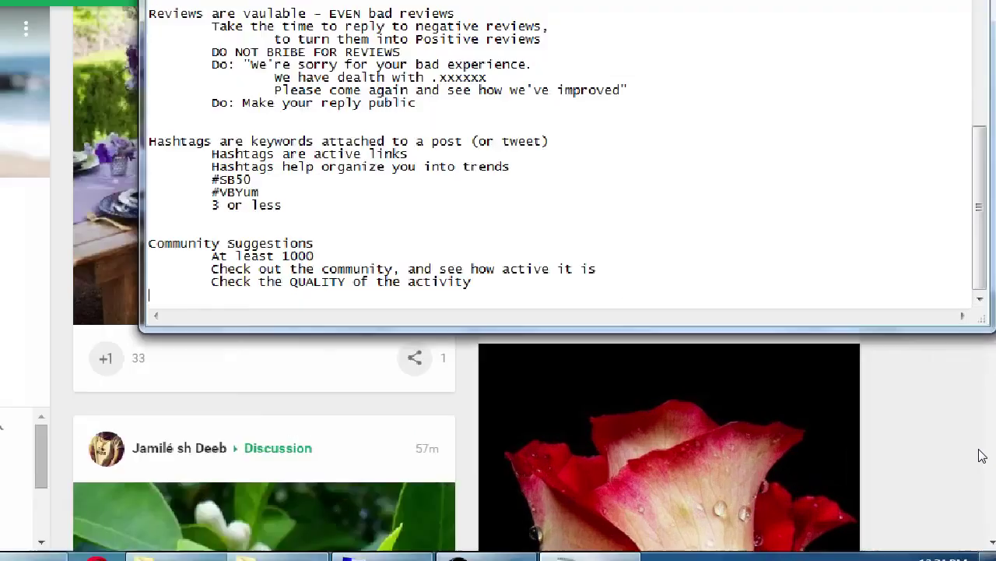
{"action": "key", "text": "Tab"}
{"action": "type", "text": "Like"}
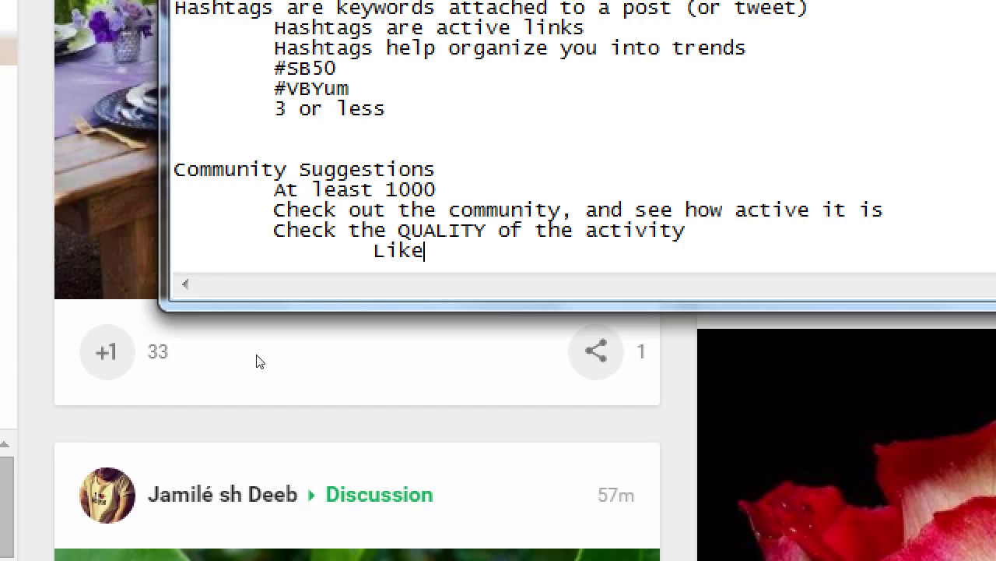
{"action": "key", "text": "Return"}
{"action": "key", "text": "Tab"}
{"action": "key", "text": "Tab"}
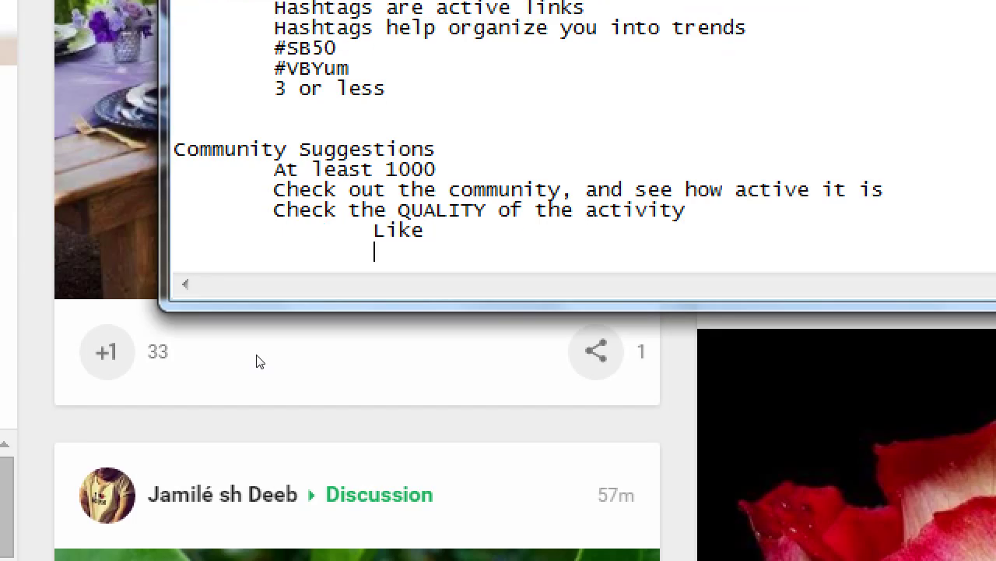
{"action": "type", "text": "Comment"}
{"action": "key", "text": "Return"}
{"action": "key", "text": "Tab"}
{"action": "key", "text": "Tab"}
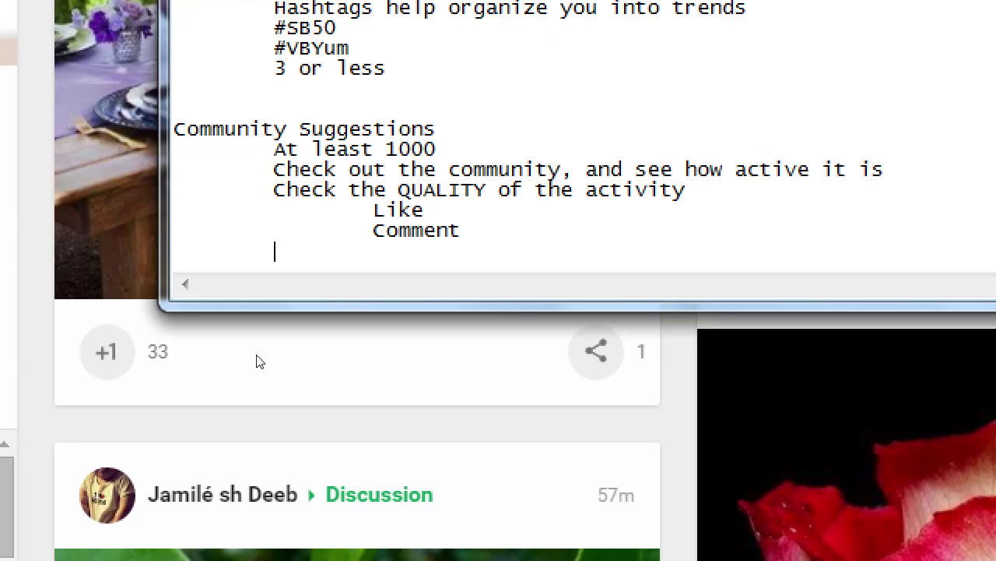
{"action": "type", "text": "Share"}
Step: Append '(Tw: Favorite; G+ +1; Fb: Like)' to the Like line
{"action": "key", "text": "Up"}
{"action": "key", "text": "Up"}
{"action": "key", "text": "Tab"}
{"action": "key", "text": "Tab"}
{"action": "key", "text": "BackSpace"}
{"action": "type", "text": "(Fw:"}
{"action": "key", "text": "BackSpace"}
{"action": "key", "text": "BackSpace"}
{"action": "key", "text": "BackSpace"}
{"action": "type", "text": "Tw: Favorit"}
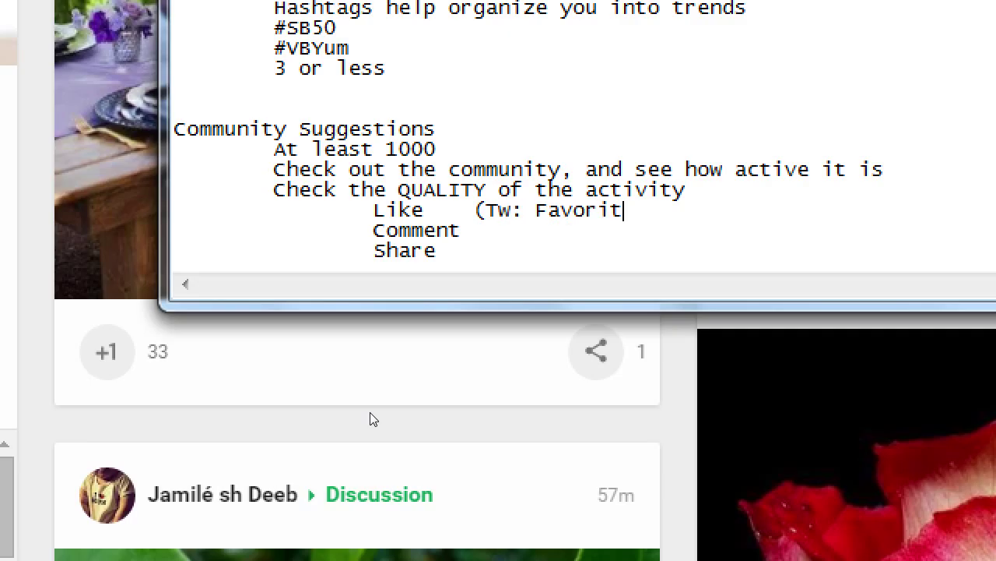
{"action": "type", "text": "e; G+ +1; Fb: Li"}
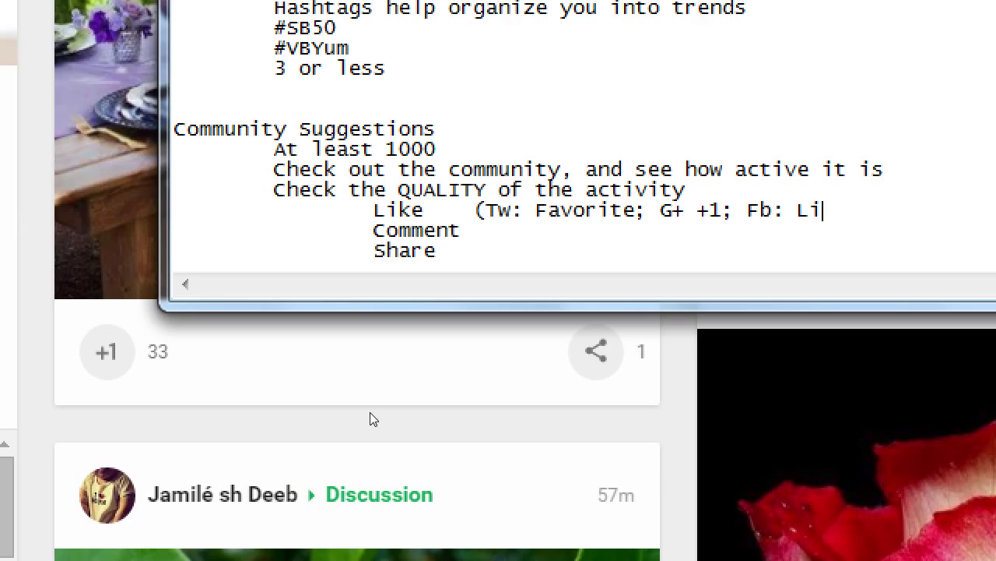
{"action": "type", "text": "ke)"}
Step: Append '(Tw: Reply)' to Comment and '(Tw: ReTweet; G+: Reshare)' to Share
{"action": "key", "text": "Down"}
{"action": "type", "text": "("}
{"action": "key", "text": "BackSpace"}
{"action": "key", "text": "BackSpace"}
{"action": "key", "text": "Down"}
{"action": "key", "text": "Up"}
{"action": "key", "text": "End"}
{"action": "type", "text": "(Tw: Reply"}
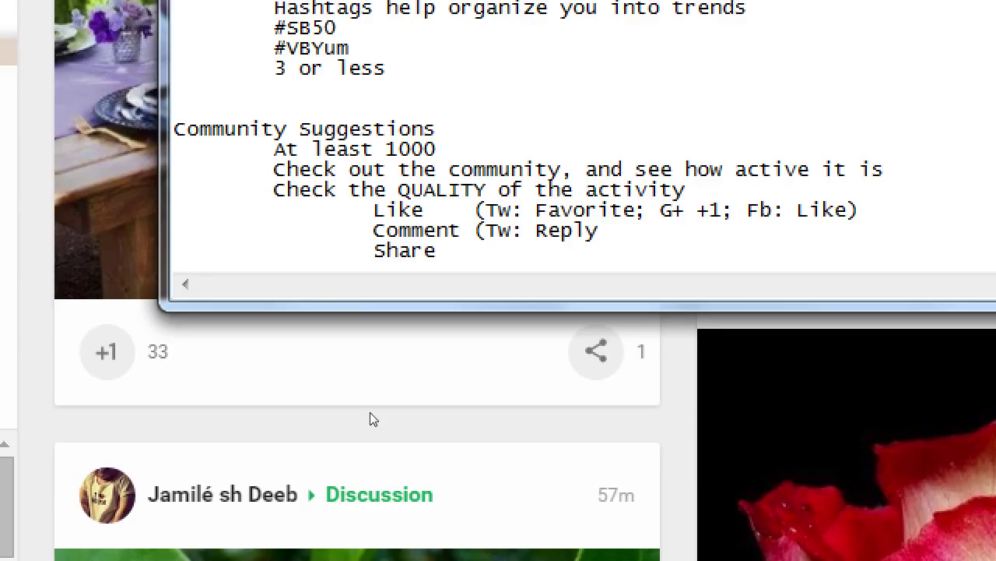
{"action": "type", "text": ")"}
{"action": "key", "text": "Down"}
{"action": "key", "text": "Tab"}
{"action": "type", "text": "(Tw: ReTweet"}
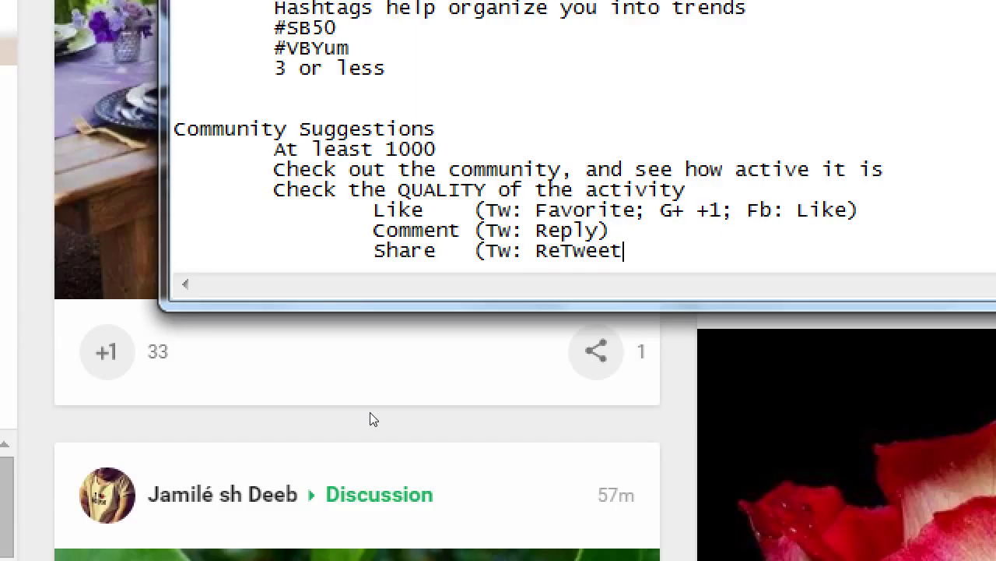
{"action": "type", "text": "; G+: Reshare)"}
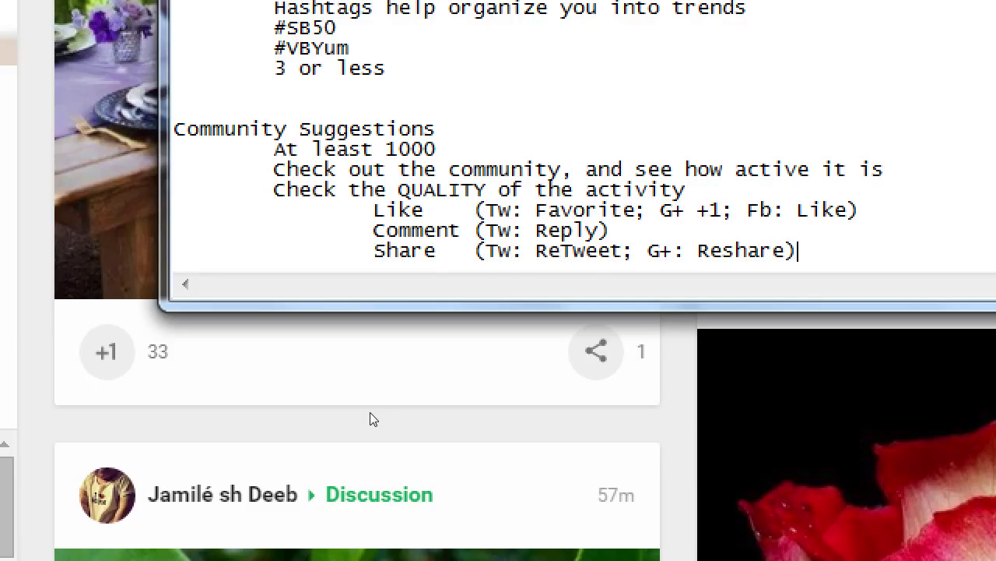
{"action": "left_click", "coordinate": [446, 415]}
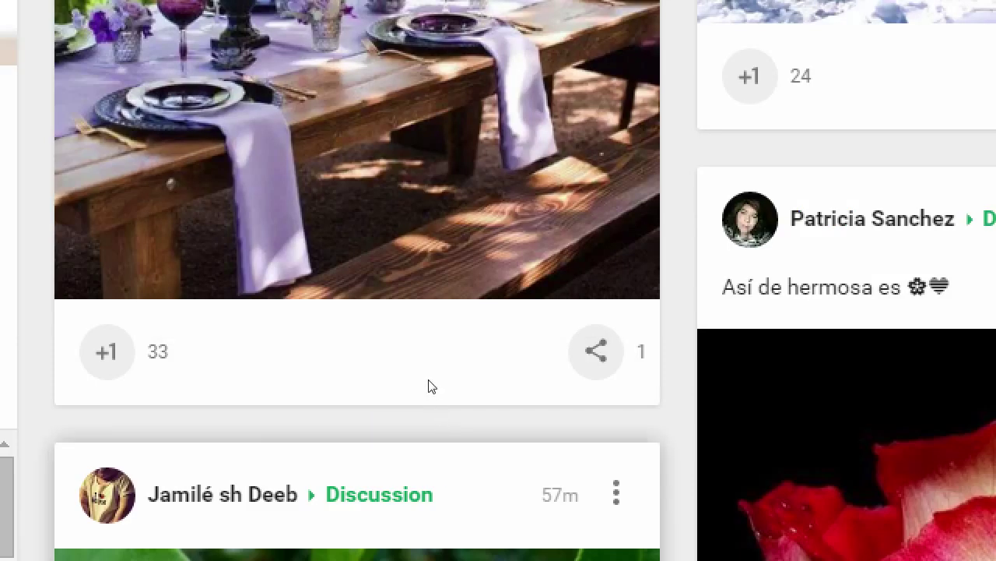
{"action": "mouse_move", "coordinate": [429, 387]}
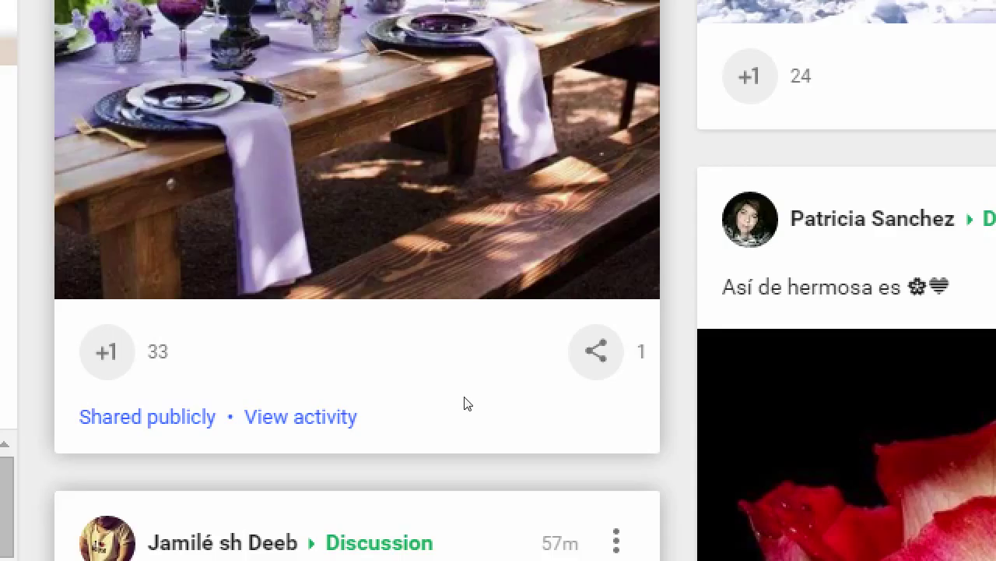
{"action": "key", "text": "alt+Tab"}
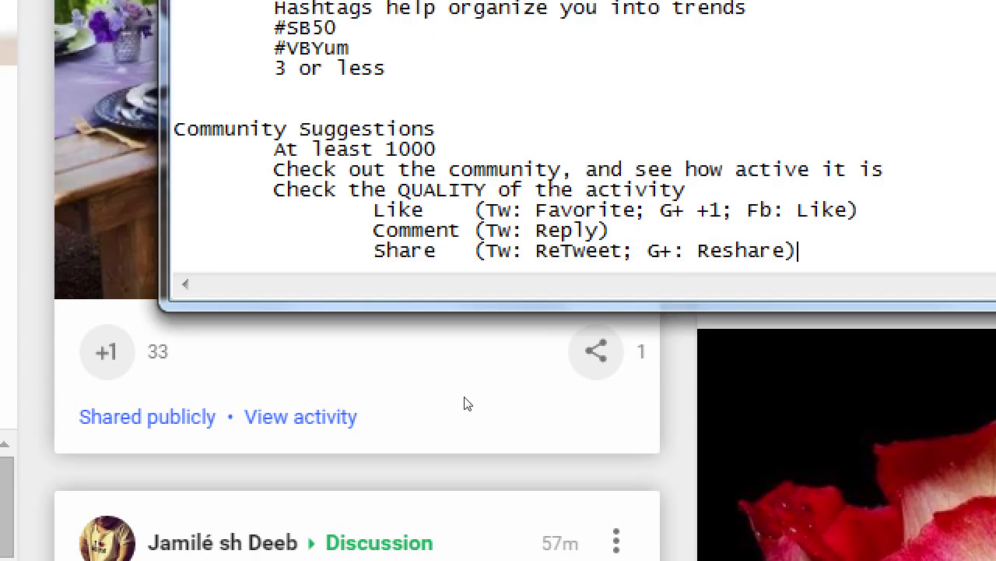
{"action": "key", "text": "Up"}
Step: Add 'Follow' as a new indented item below Share, then bring the Photography community page forward
{"action": "key", "text": "Down"}
{"action": "key", "text": "End"}
{"action": "key", "text": "Return"}
{"action": "key", "text": "Tab"}
{"action": "key", "text": "Tab"}
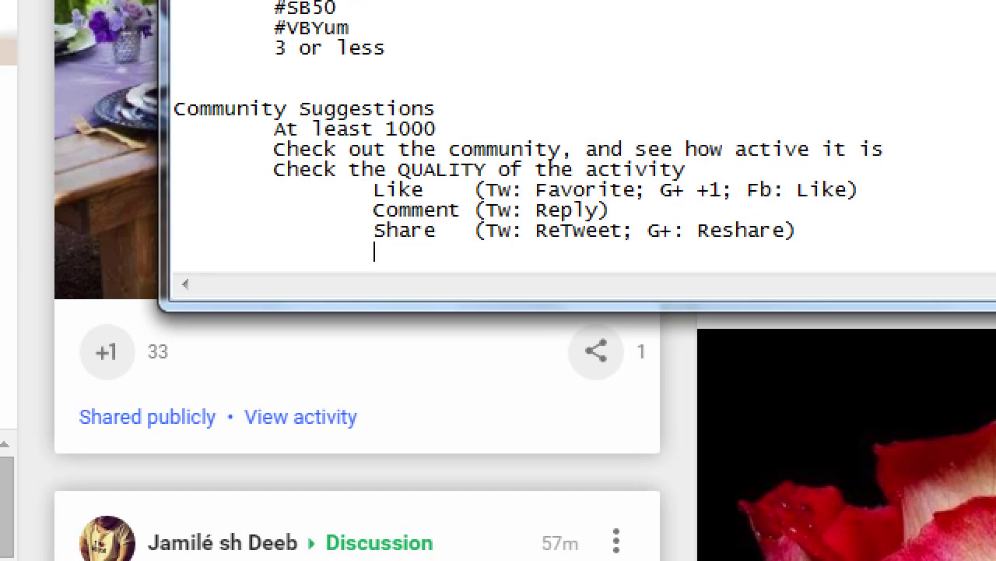
{"action": "type", "text": "Follo"}
{"action": "key", "text": "BackSpace"}
{"action": "key", "text": "BackSpace"}
{"action": "type", "text": "ollow"}
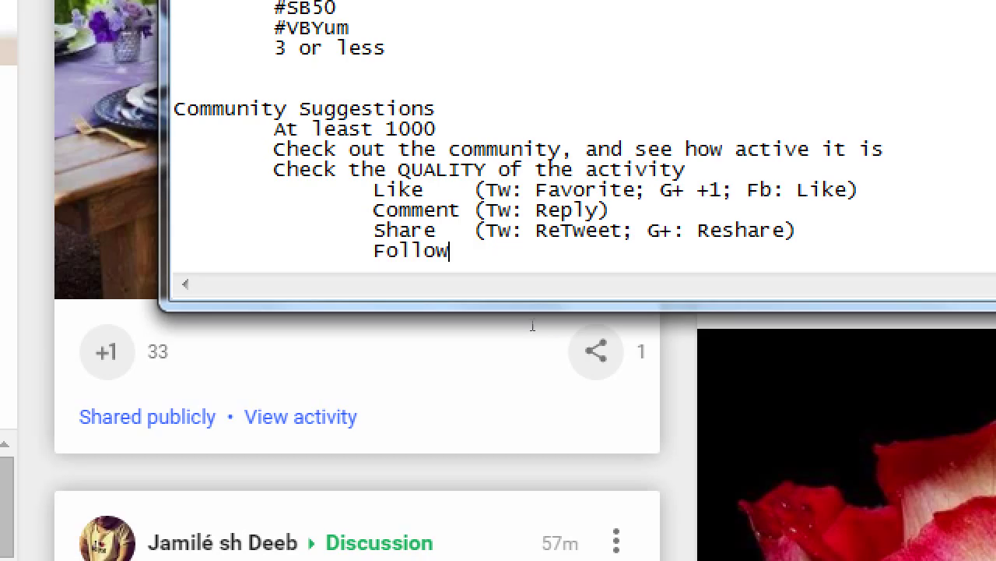
{"action": "left_click_drag", "start_coordinate": [411, 128], "coordinate": [399, 209]}
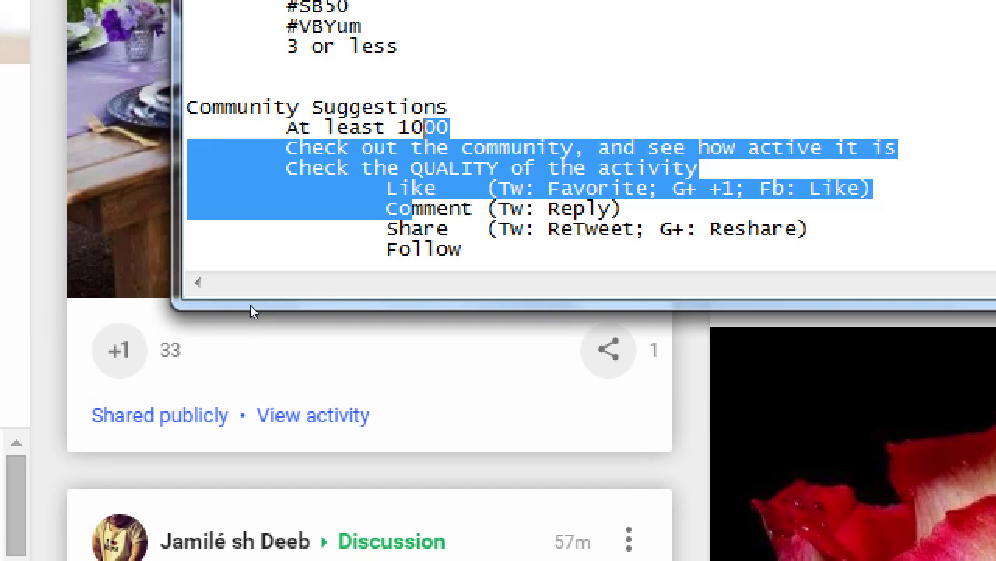
{"action": "left_click", "coordinate": [237, 312]}
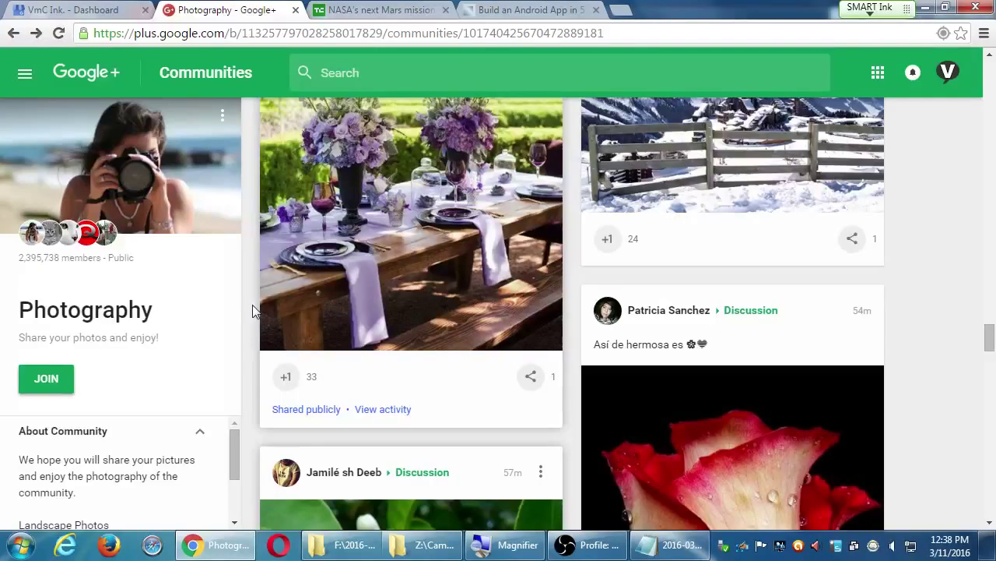
Step: Join the Photography community and open an empty post composer addressed to it, then return to the notes
{"action": "left_click", "coordinate": [51, 386]}
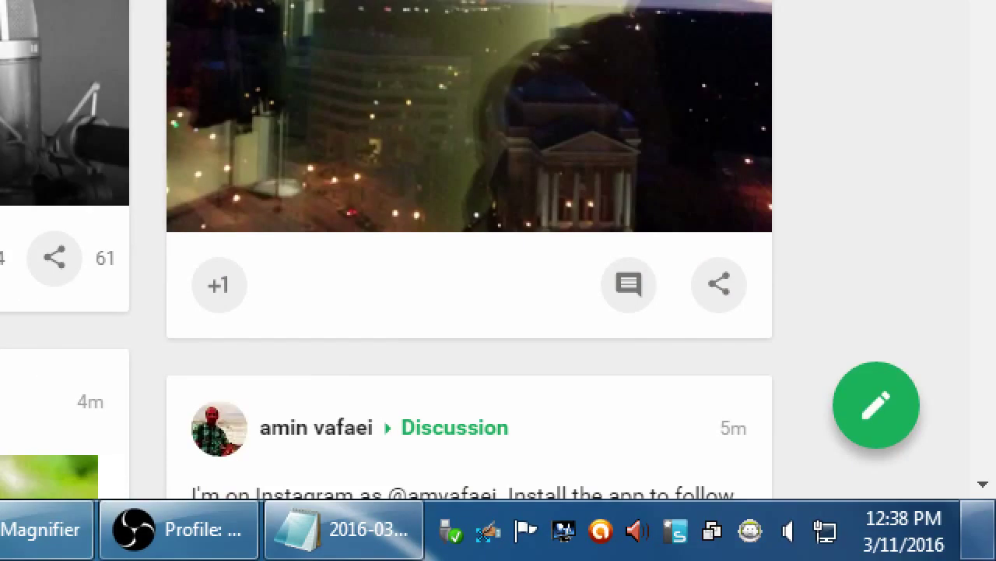
{"action": "mouse_move", "coordinate": [991, 545]}
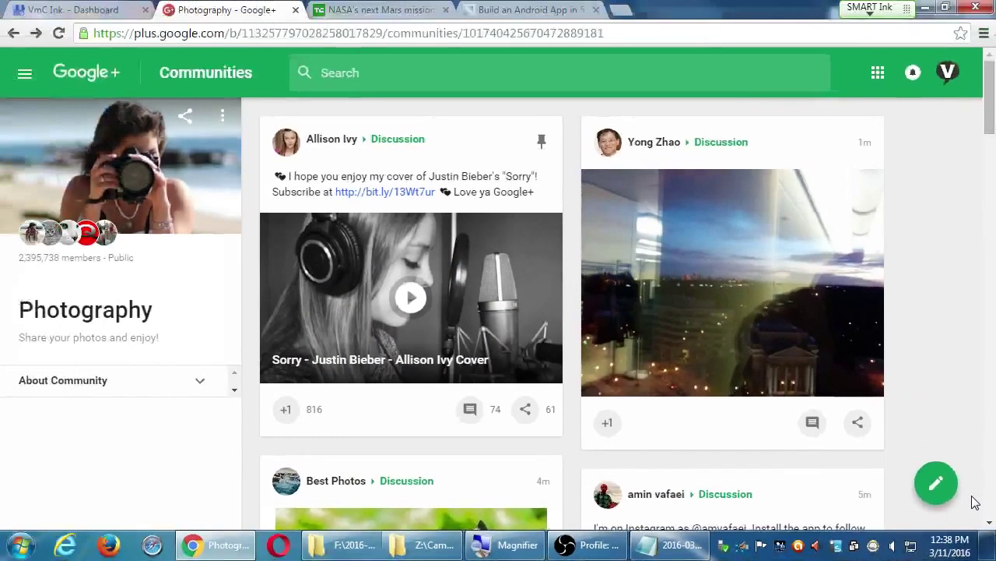
{"action": "left_click", "coordinate": [936, 483]}
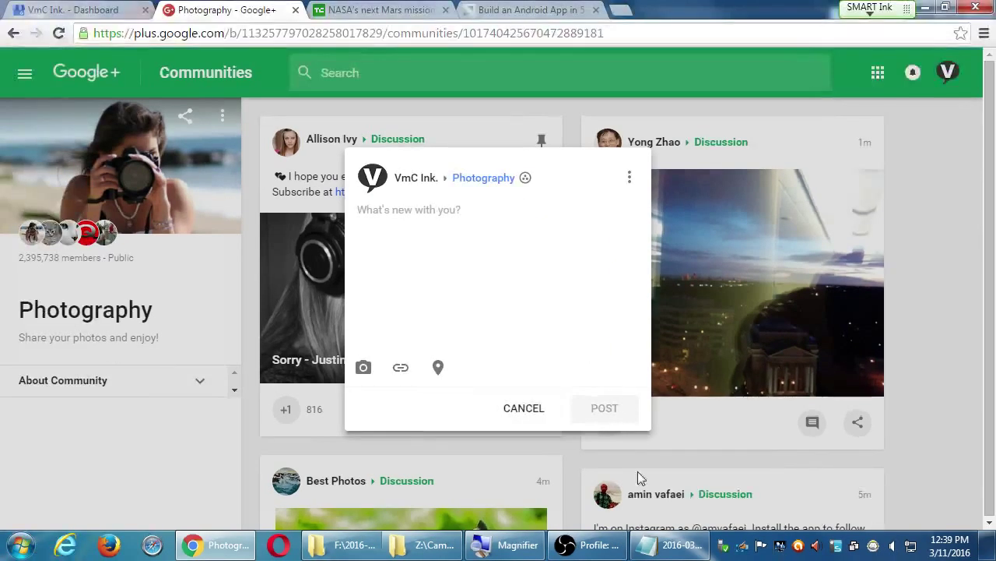
{"action": "left_click", "coordinate": [655, 543]}
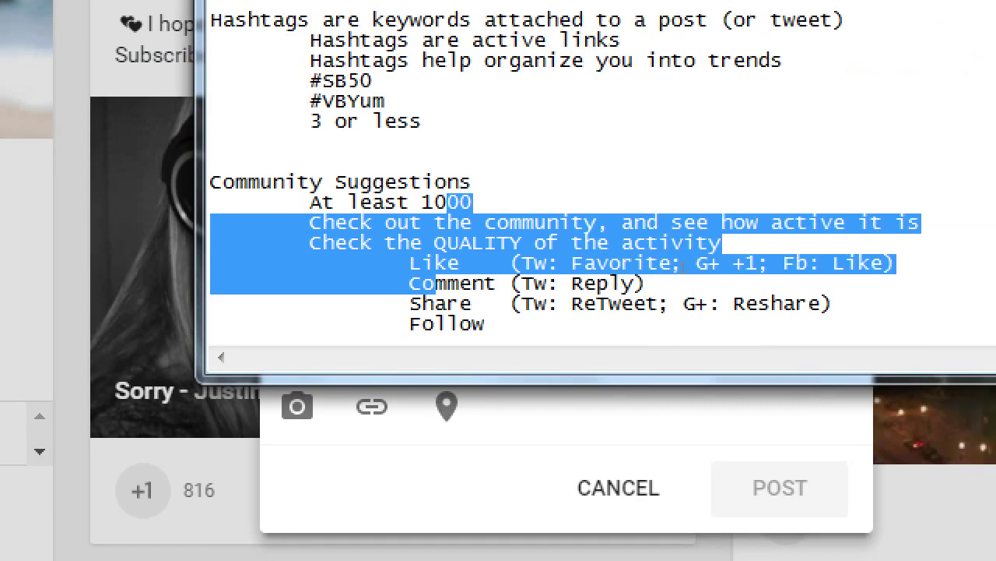
Step: Add the line 'WARNING: Read the rules of the Communities' below Follow in the notes
{"action": "left_click", "coordinate": [521, 331]}
{"action": "key", "text": "Return"}
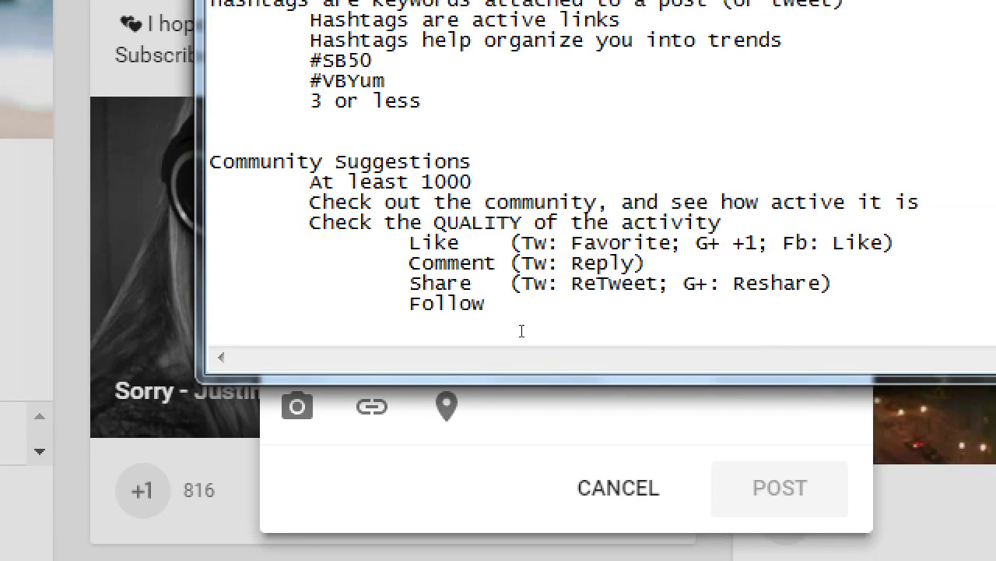
{"action": "type", "text": "WARNING: "}
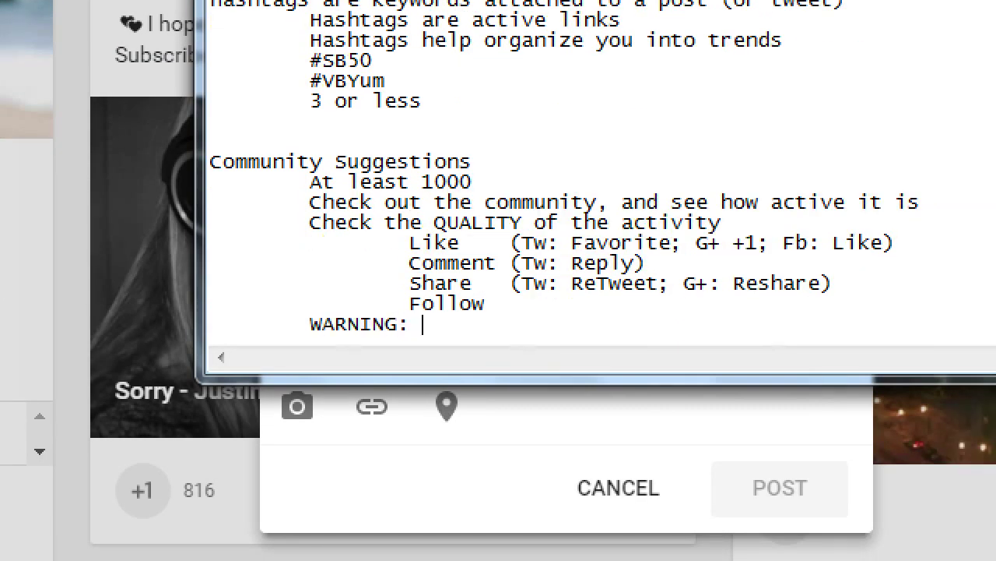
{"action": "type", "text": "Read the rules o"}
{"action": "key", "text": "BackSpace"}
{"action": "type", "text": "ules of the commu"}
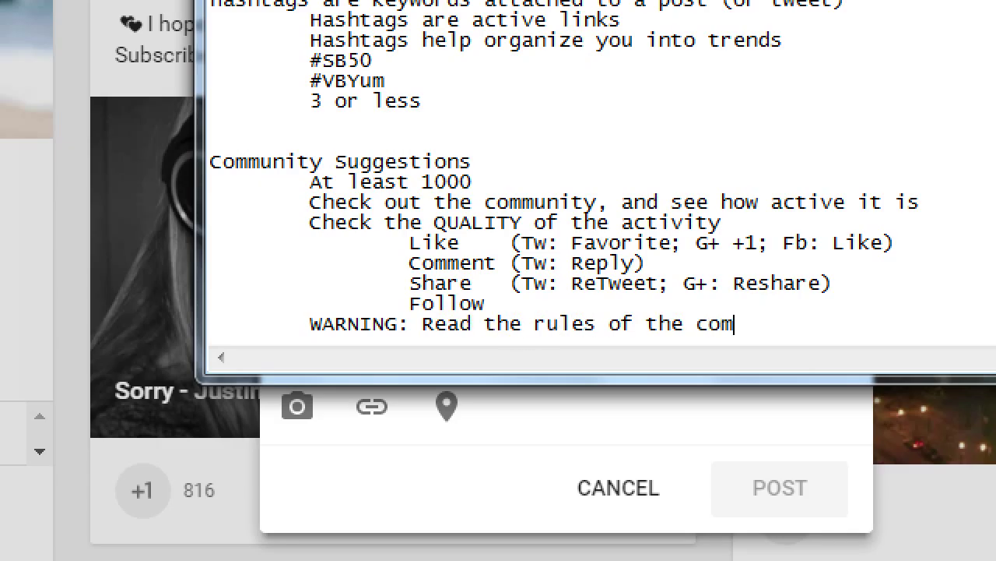
{"action": "key", "text": "BackSpace"}
{"action": "key", "text": "BackSpace"}
{"action": "key", "text": "BackSpace"}
{"action": "key", "text": "BackSpace"}
{"action": "key", "text": "BackSpace"}
{"action": "type", "text": "Communities"}
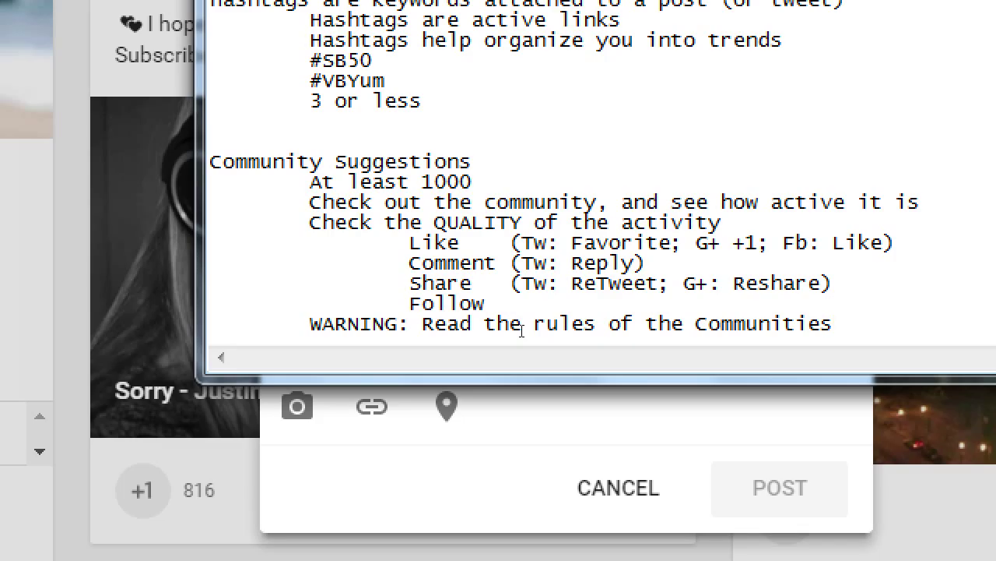
{"action": "key", "text": "super+minus"}
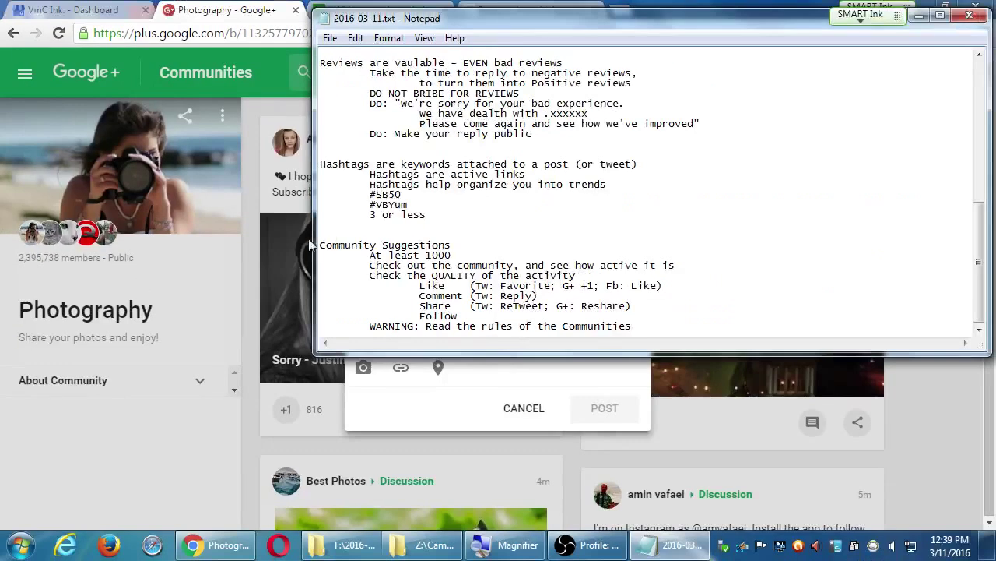
Step: Bring the Photography community page forward and expand its About Community description
{"action": "left_click", "coordinate": [259, 245]}
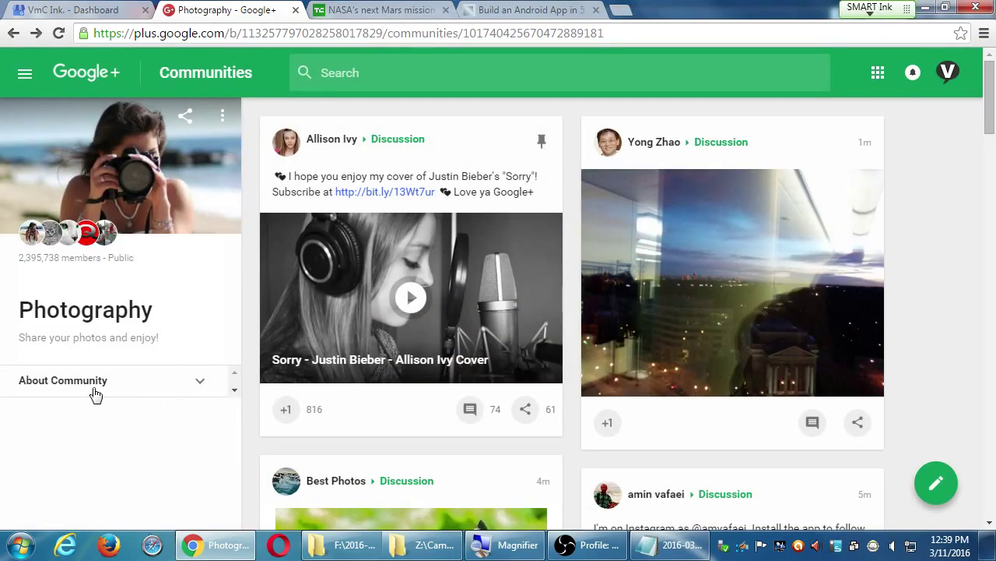
{"action": "left_click", "coordinate": [177, 390]}
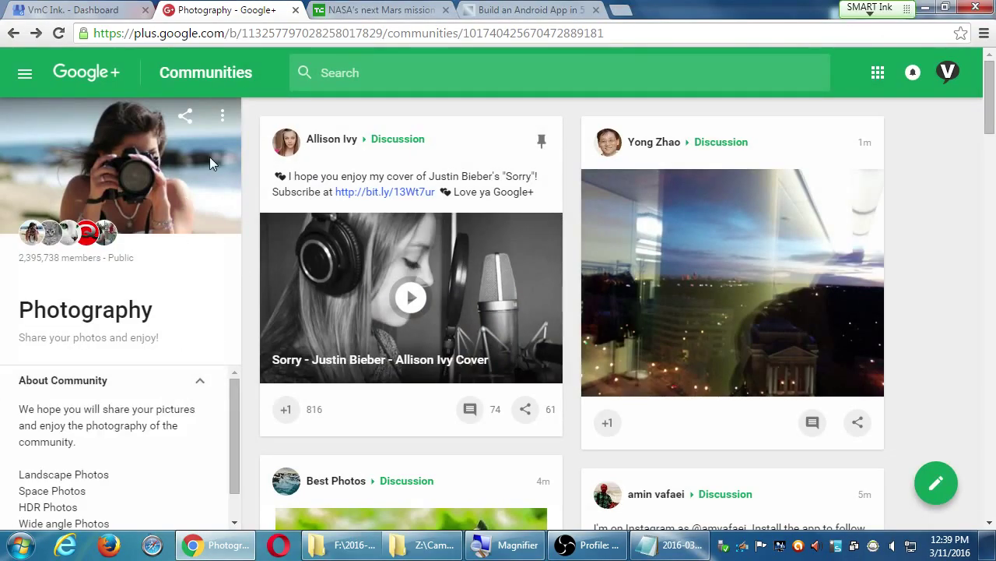
{"action": "left_click", "coordinate": [221, 120]}
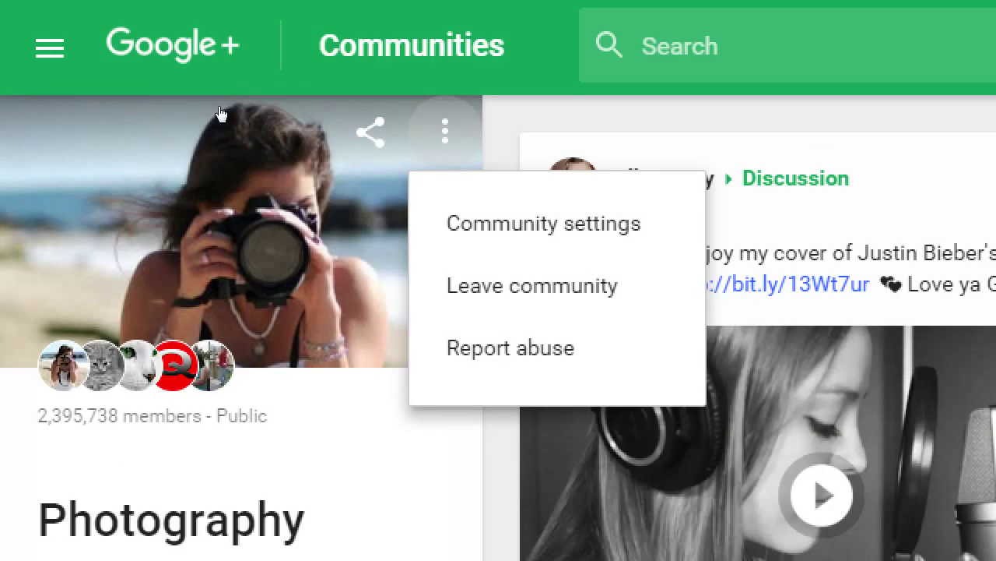
{"action": "left_click", "coordinate": [244, 109]}
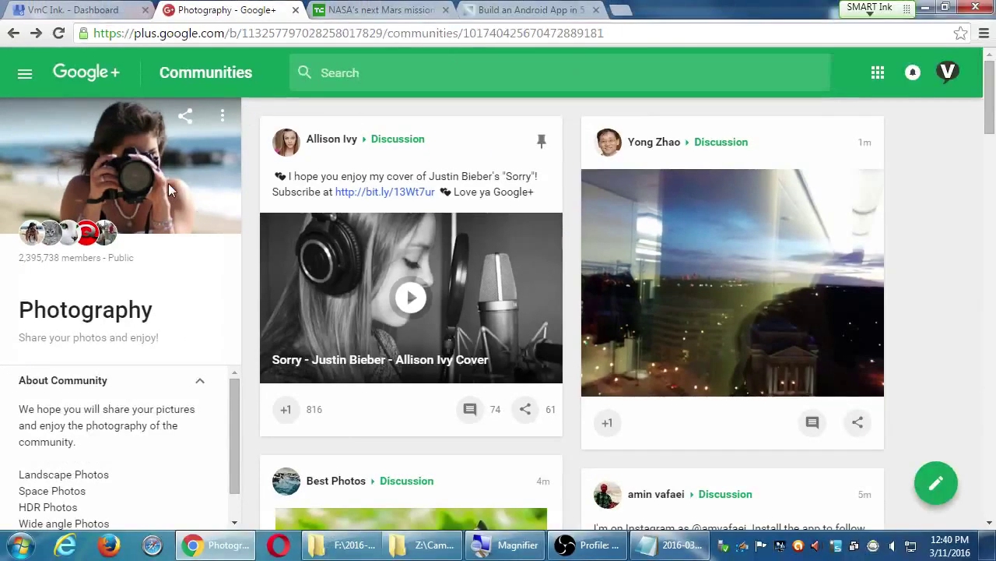
{"action": "left_click", "coordinate": [189, 381]}
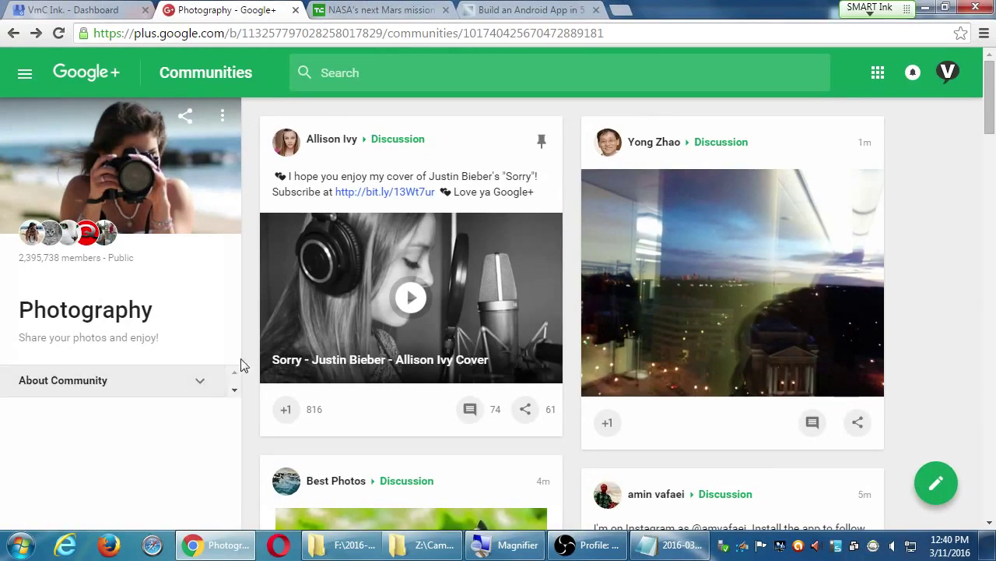
{"action": "left_click", "coordinate": [118, 382]}
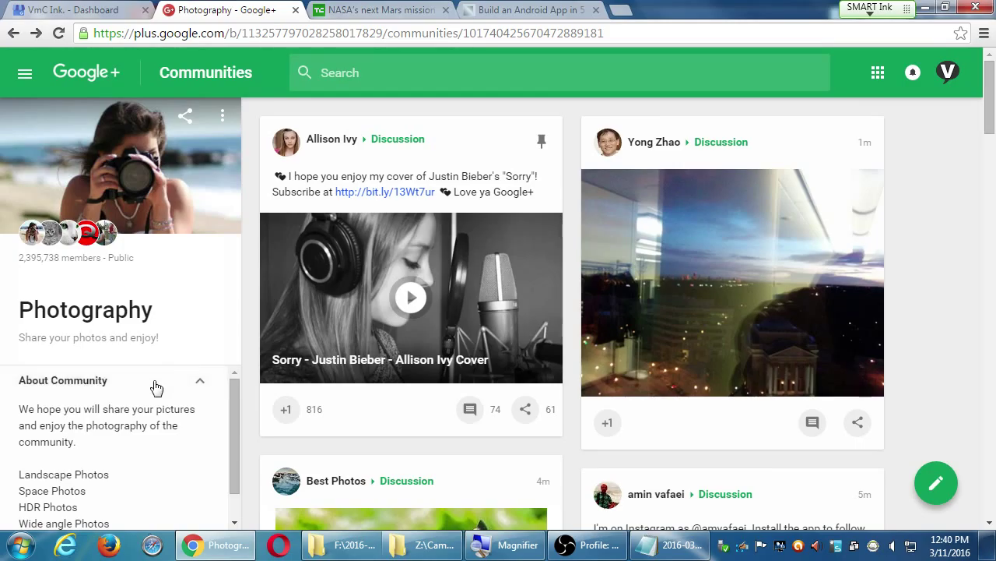
Step: Scroll through the feed and About Community topics such as Landscape, Space and HDR Photos
{"action": "scroll", "coordinate": [163, 377], "scroll_direction": "down", "scroll_amount": 1}
{"action": "scroll", "coordinate": [191, 373], "scroll_direction": "up", "scroll_amount": 1}
{"action": "scroll", "coordinate": [244, 391], "scroll_direction": "down", "scroll_amount": 1}
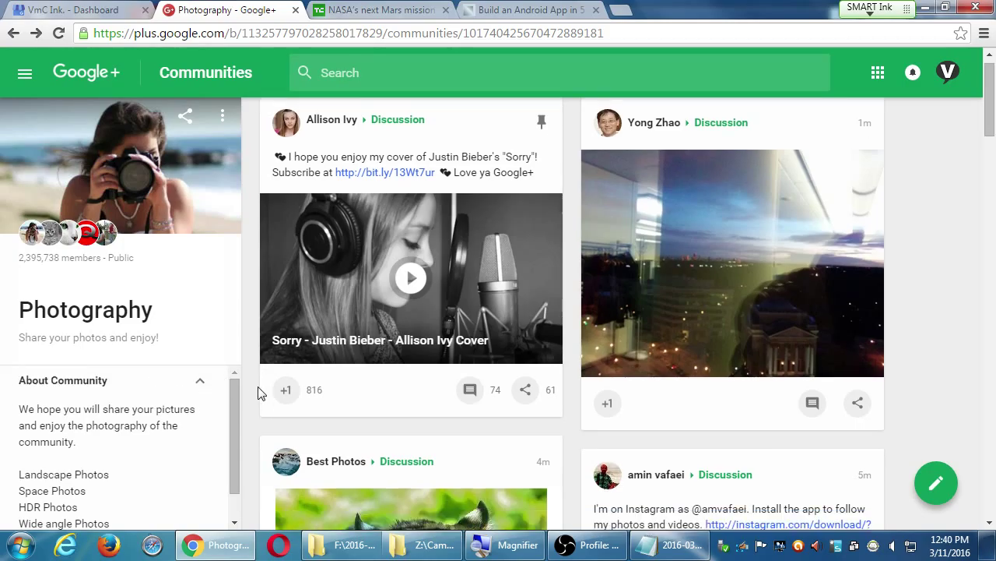
{"action": "scroll", "coordinate": [241, 394], "scroll_direction": "up", "scroll_amount": 1}
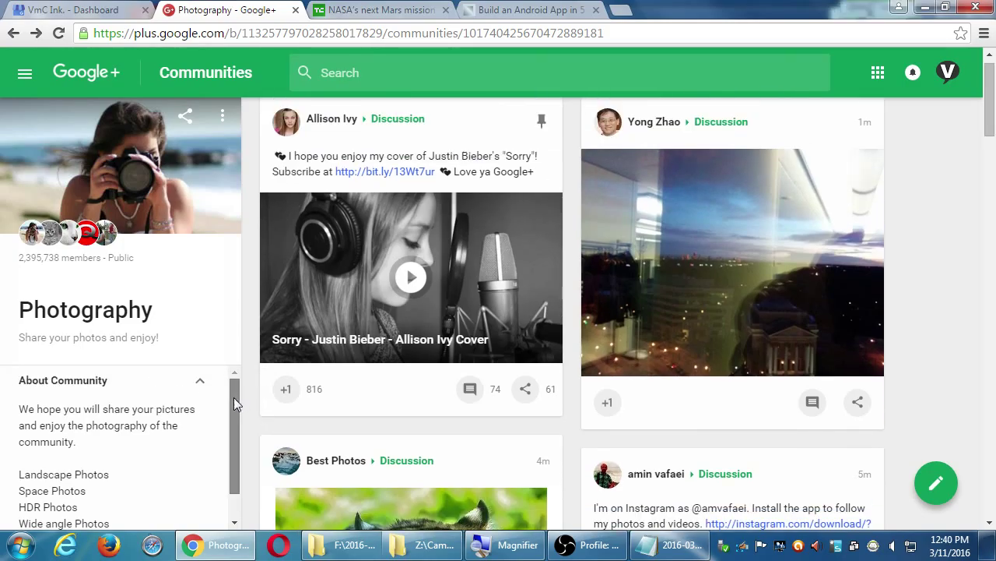
{"action": "scroll", "coordinate": [226, 456], "scroll_direction": "down", "scroll_amount": 1}
{"action": "scroll", "coordinate": [229, 370], "scroll_direction": "up", "scroll_amount": 1}
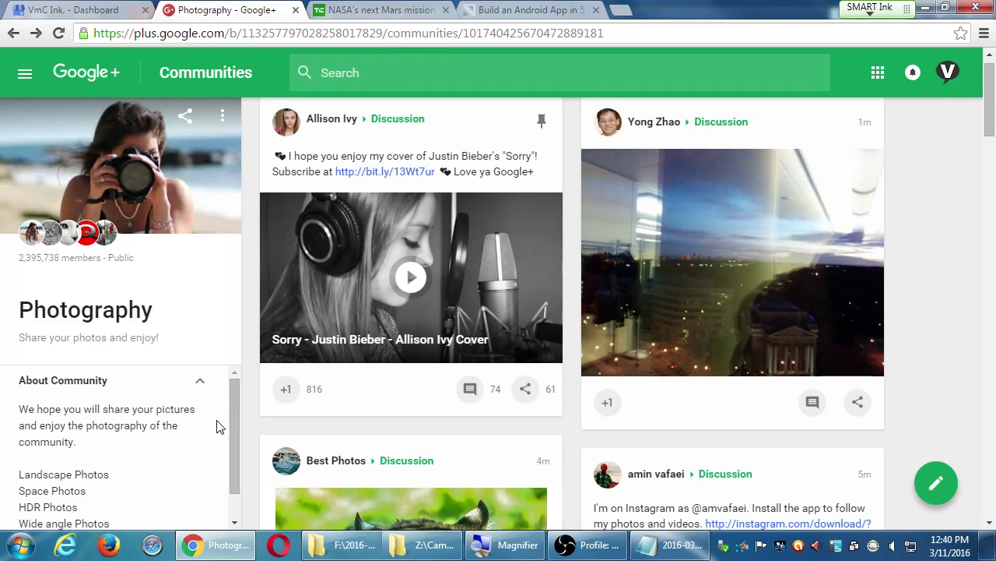
{"action": "scroll", "coordinate": [217, 427], "scroll_direction": "down", "scroll_amount": 3}
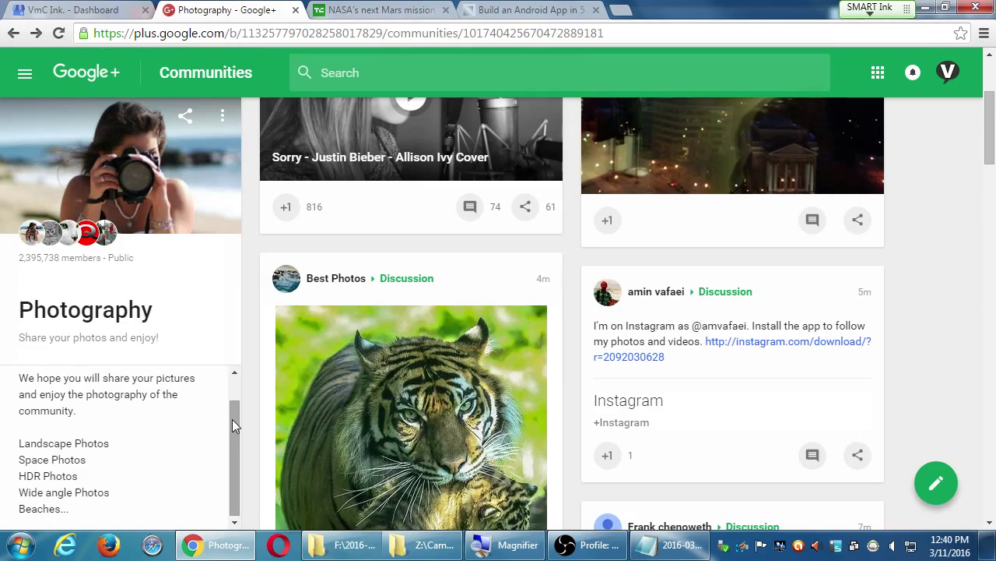
{"action": "scroll", "coordinate": [232, 419], "scroll_direction": "up", "scroll_amount": 3}
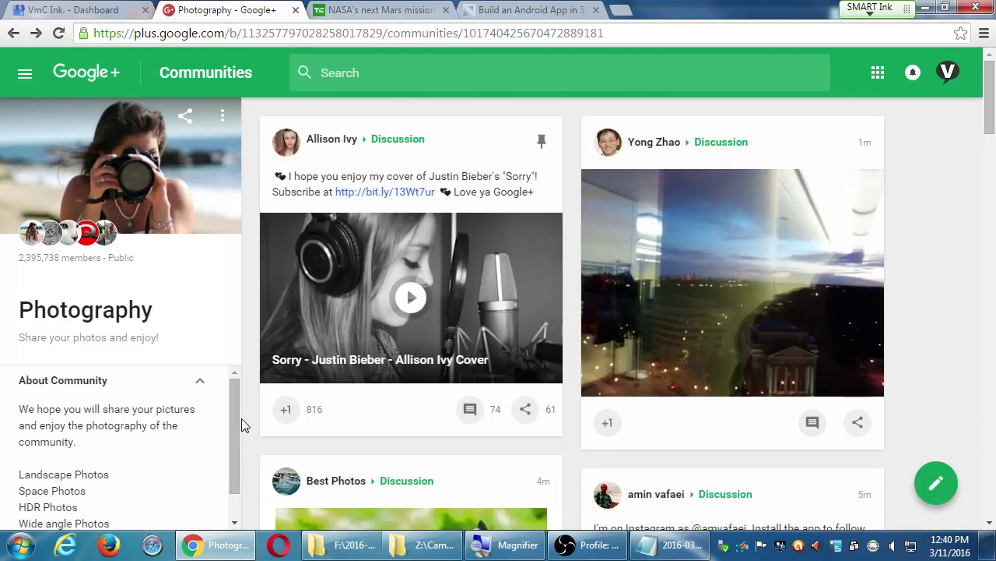
{"action": "scroll", "coordinate": [233, 320], "scroll_direction": "down", "scroll_amount": 5}
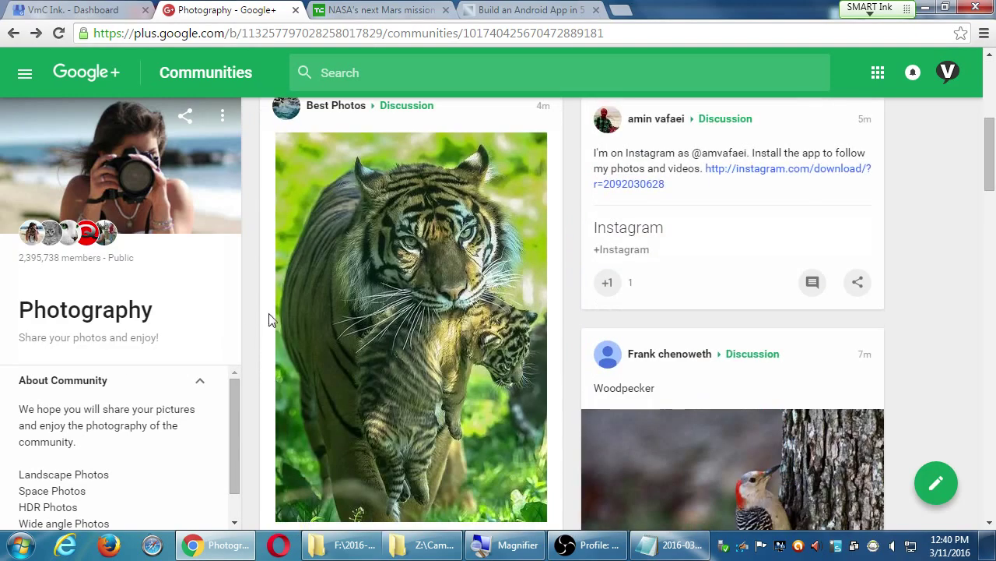
{"action": "scroll", "coordinate": [269, 318], "scroll_direction": "up", "scroll_amount": 3}
{"action": "scroll", "coordinate": [298, 336], "scroll_direction": "up", "scroll_amount": 2}
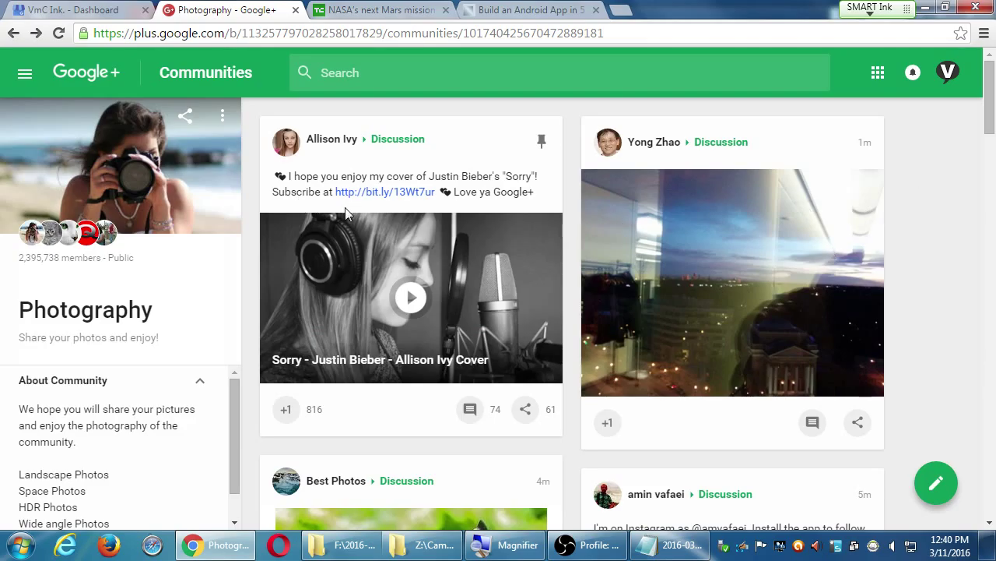
Step: Open the Android community from Recommended and read its pinned notice
{"action": "key", "text": "alt+Left"}
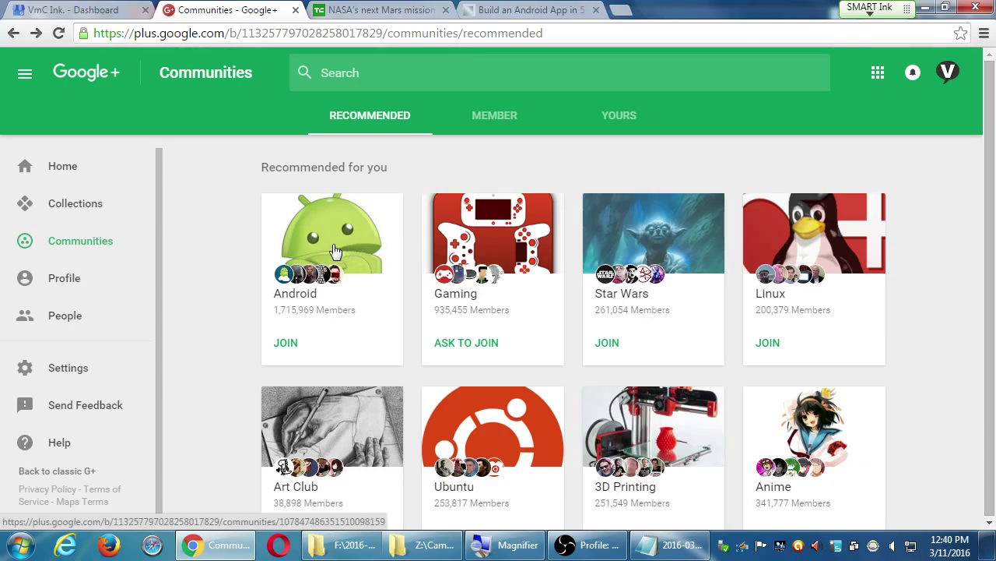
{"action": "left_click", "coordinate": [335, 251]}
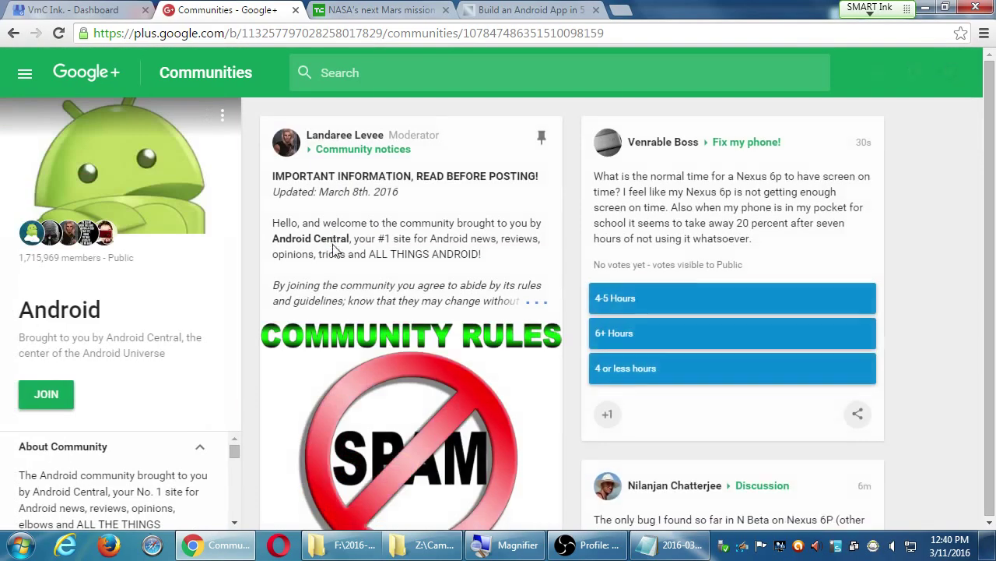
{"action": "scroll", "coordinate": [281, 315], "scroll_direction": "down", "scroll_amount": 3}
{"action": "scroll", "coordinate": [282, 314], "scroll_direction": "up", "scroll_amount": 3}
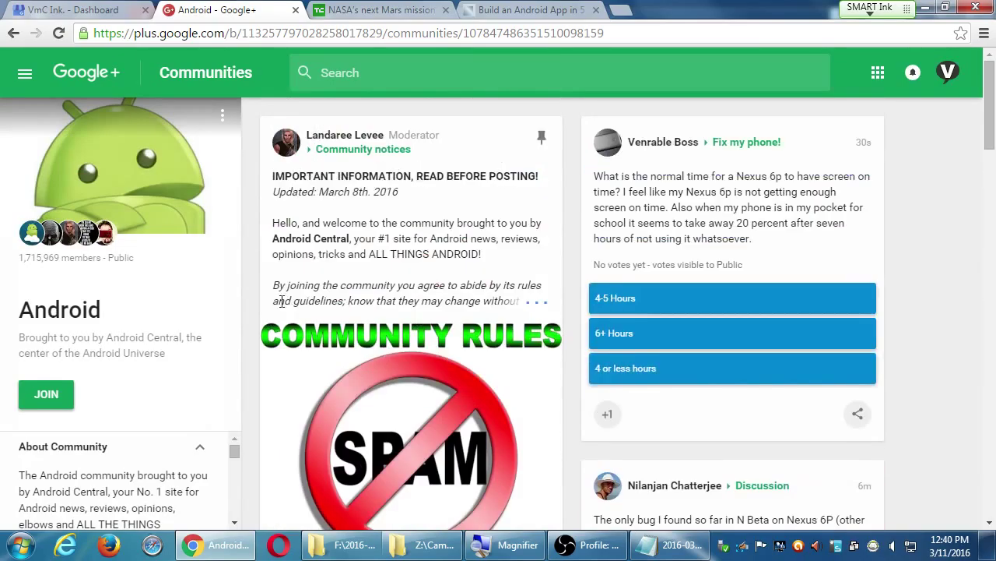
{"action": "left_click_drag", "start_coordinate": [330, 176], "coordinate": [452, 269]}
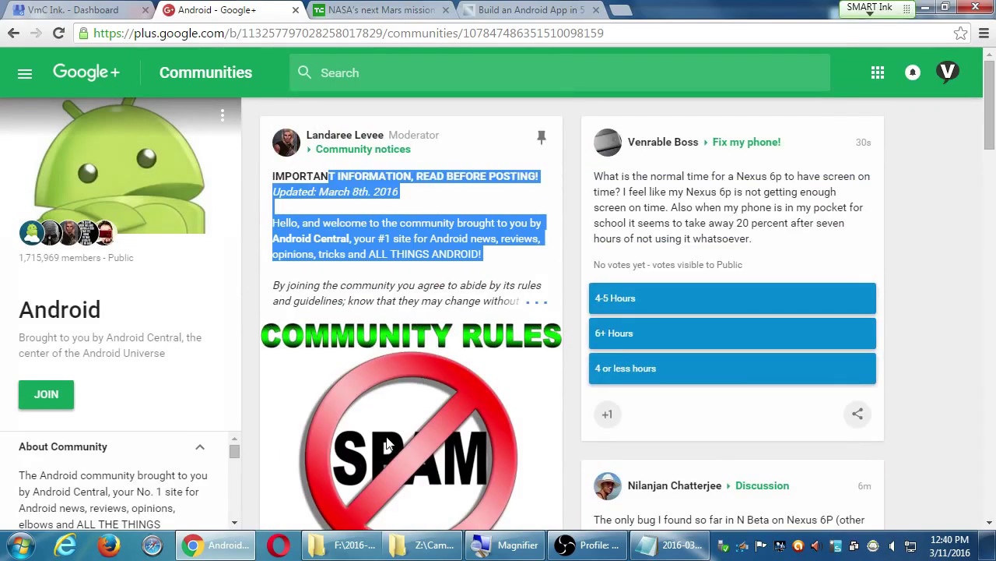
{"action": "left_click", "coordinate": [424, 183]}
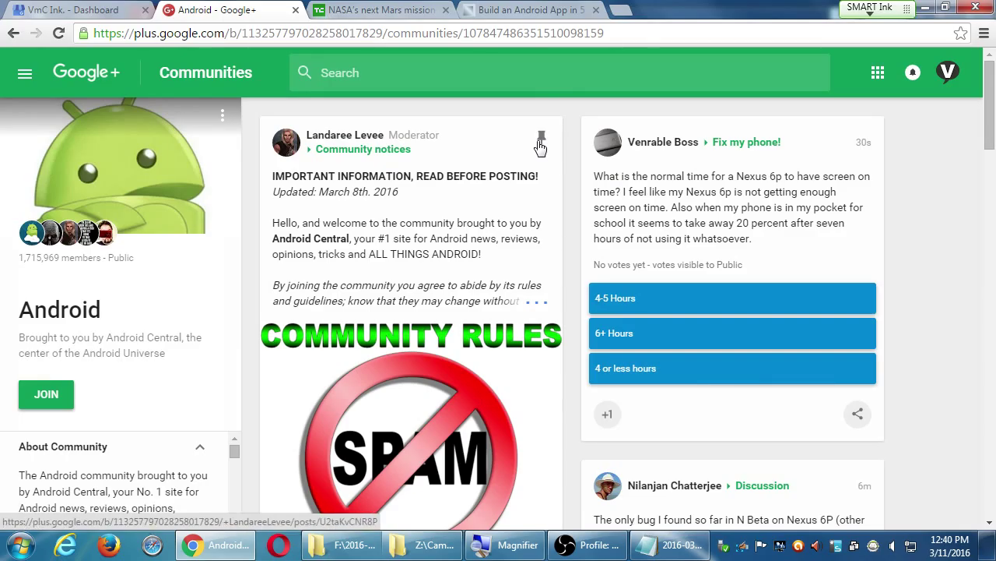
{"action": "left_click_drag", "start_coordinate": [377, 254], "coordinate": [413, 238]}
{"action": "scroll", "coordinate": [413, 242], "scroll_direction": "down", "scroll_amount": 2}
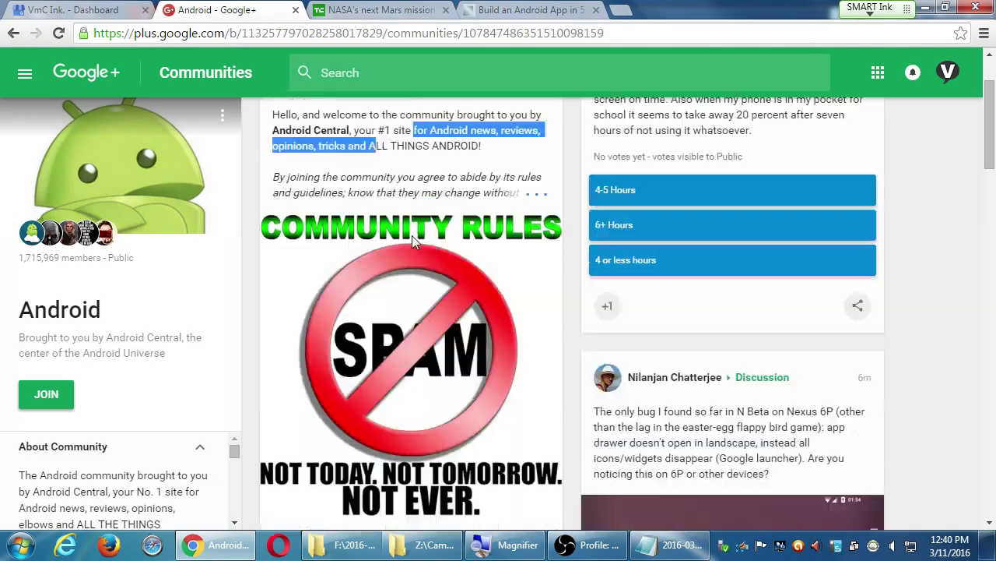
{"action": "scroll", "coordinate": [414, 241], "scroll_direction": "down", "scroll_amount": 4}
{"action": "scroll", "coordinate": [413, 250], "scroll_direction": "up", "scroll_amount": 1}
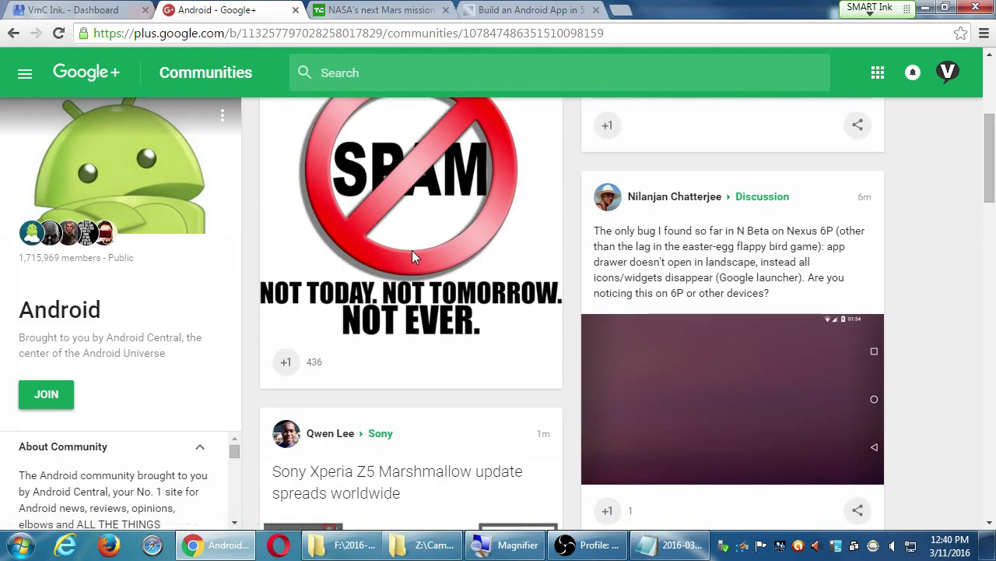
{"action": "scroll", "coordinate": [323, 343], "scroll_direction": "up", "scroll_amount": 2}
{"action": "scroll", "coordinate": [241, 359], "scroll_direction": "down", "scroll_amount": 6}
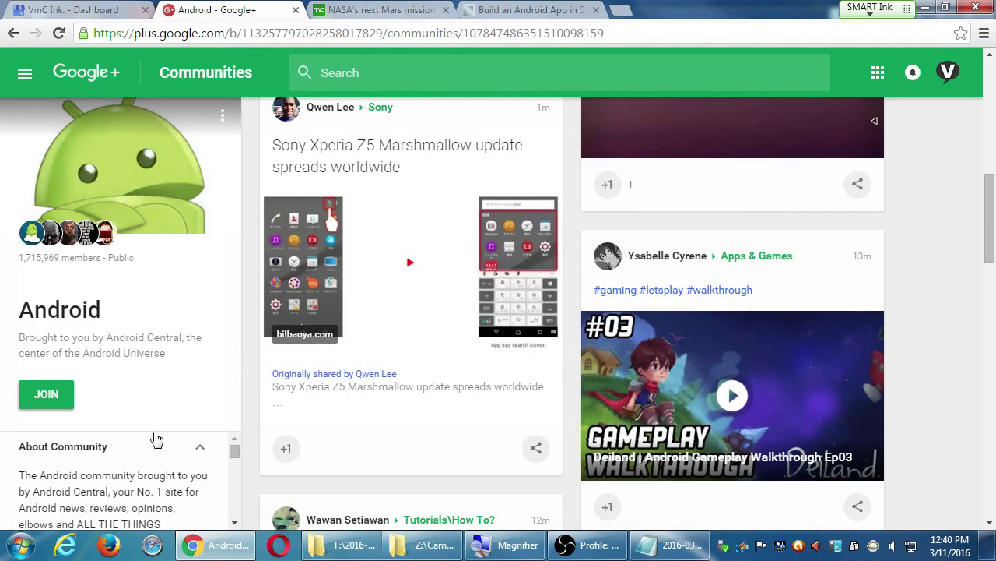
Step: Scroll the About Community text to read the rules on spam, advertising and nudity
{"action": "left_click", "coordinate": [235, 522]}
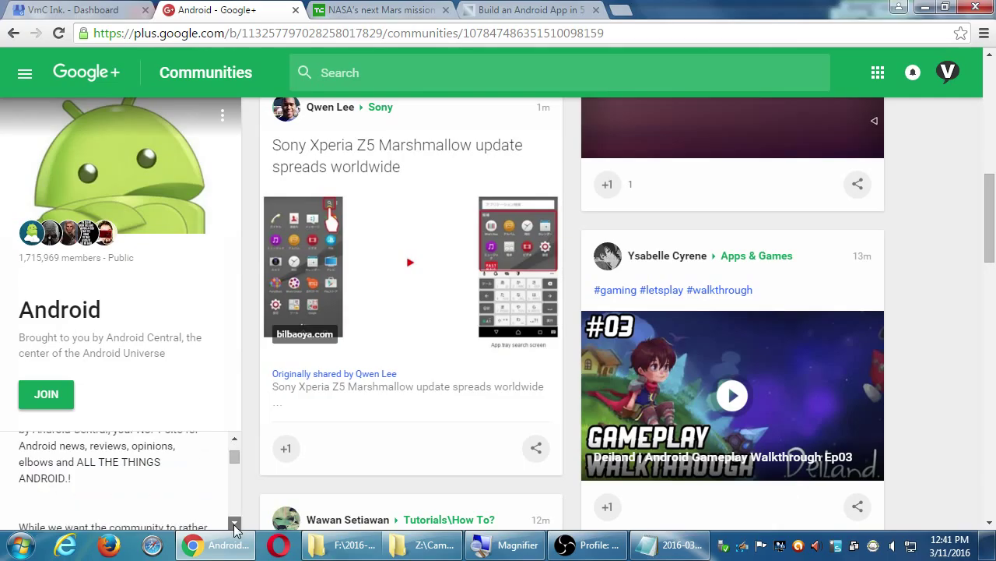
{"action": "left_click", "coordinate": [234, 522]}
{"action": "left_click", "coordinate": [235, 522]}
{"action": "left_click", "coordinate": [235, 522]}
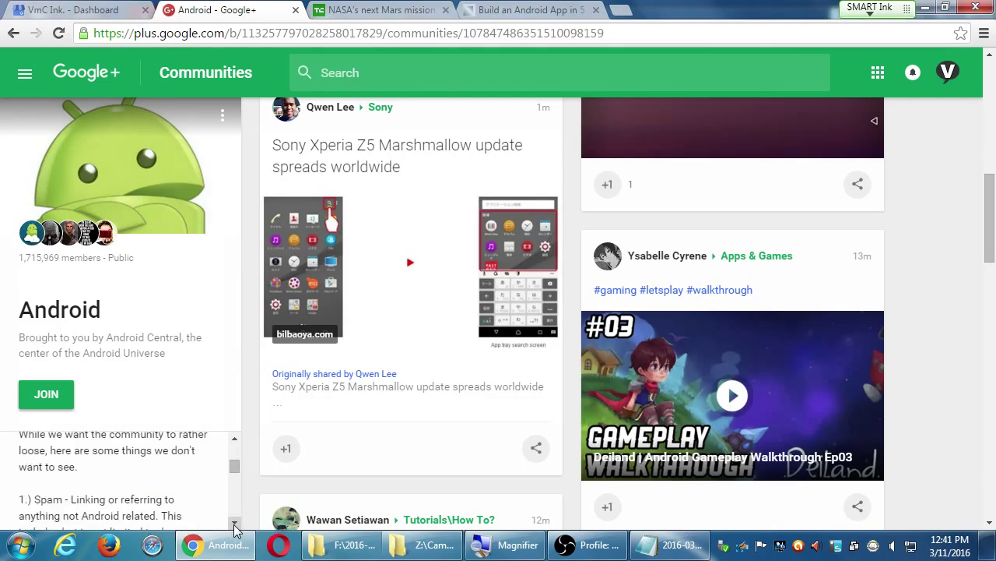
{"action": "left_click", "coordinate": [234, 522]}
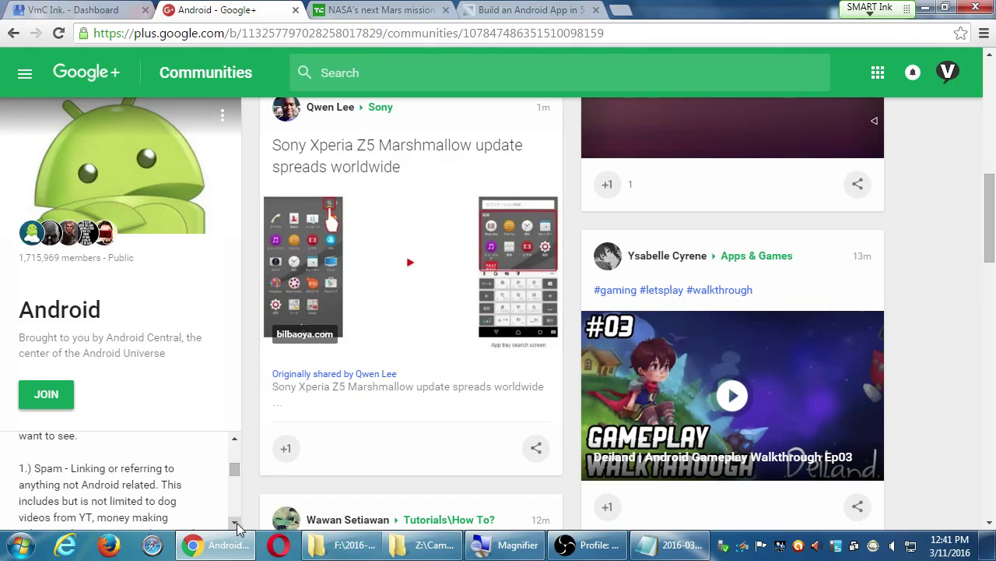
{"action": "left_click", "coordinate": [235, 522]}
{"action": "left_click", "coordinate": [235, 522]}
{"action": "left_click", "coordinate": [235, 522]}
{"action": "left_click", "coordinate": [235, 522]}
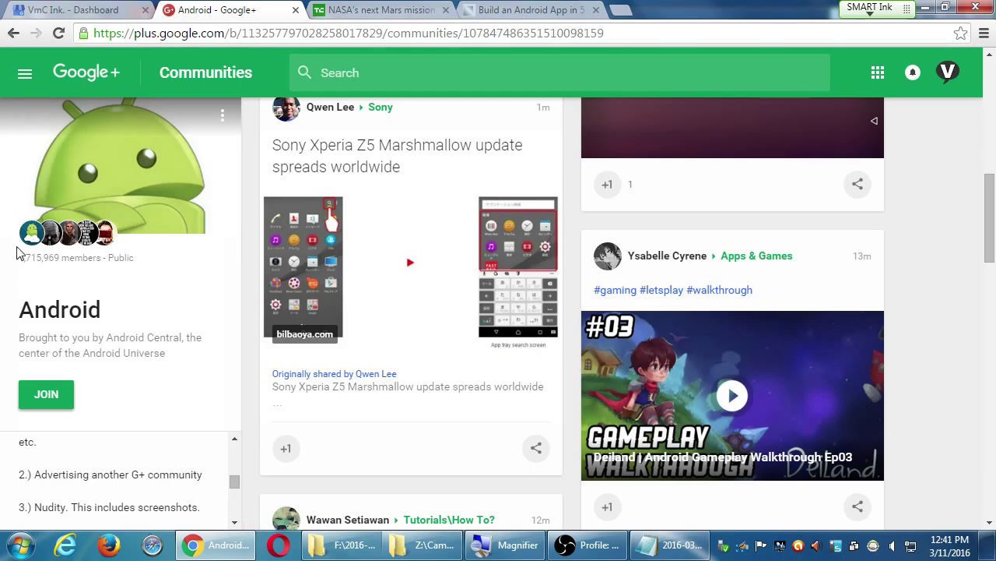
Step: Return to Recommended communities and scroll down past Psychology and Deep Astronomy
{"action": "left_click", "coordinate": [21, 39]}
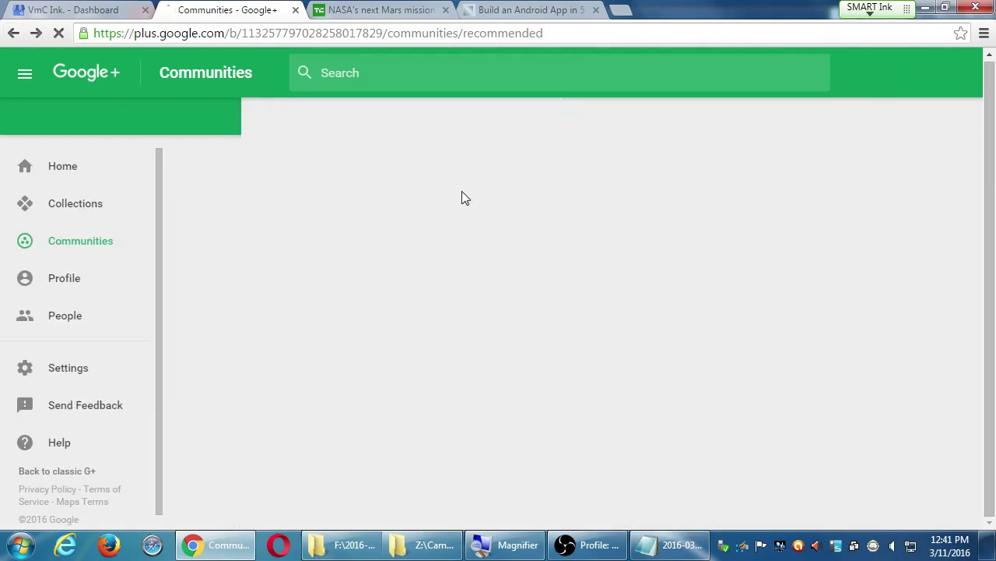
{"action": "scroll", "coordinate": [929, 319], "scroll_direction": "down", "scroll_amount": 7}
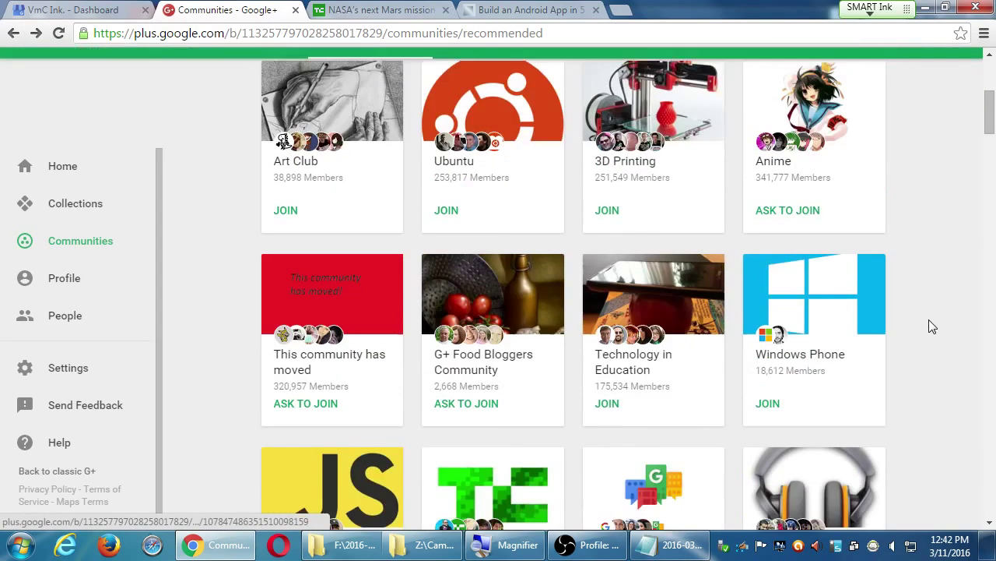
{"action": "scroll", "coordinate": [930, 316], "scroll_direction": "down", "scroll_amount": 4}
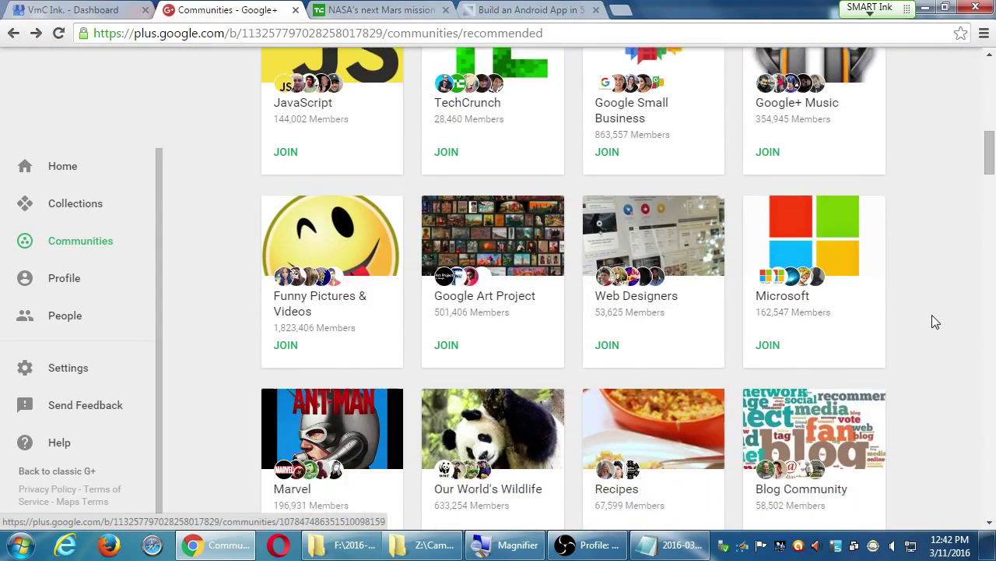
{"action": "scroll", "coordinate": [932, 322], "scroll_direction": "down", "scroll_amount": 4}
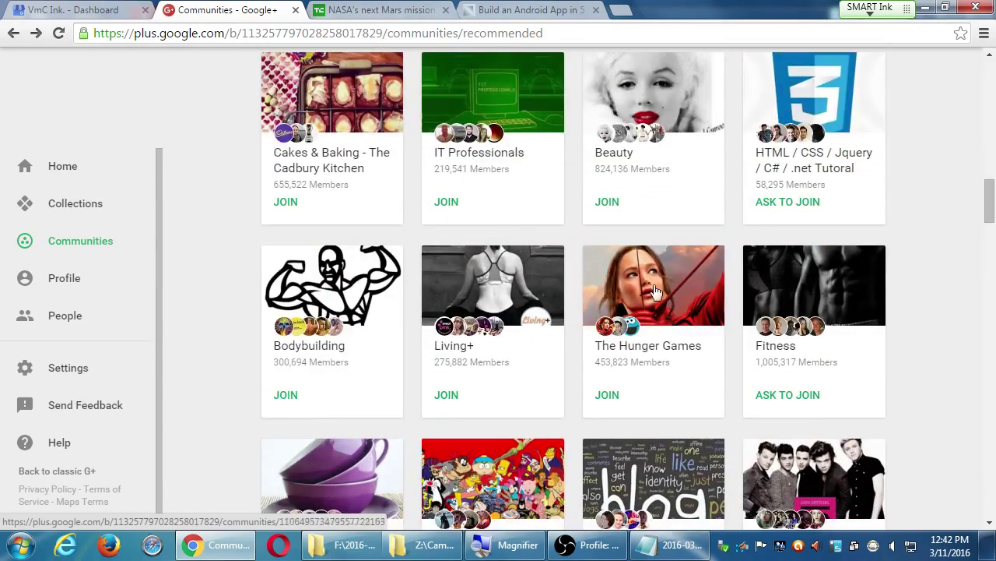
{"action": "scroll", "coordinate": [877, 345], "scroll_direction": "down", "scroll_amount": 4}
{"action": "scroll", "coordinate": [877, 345], "scroll_direction": "down", "scroll_amount": 3}
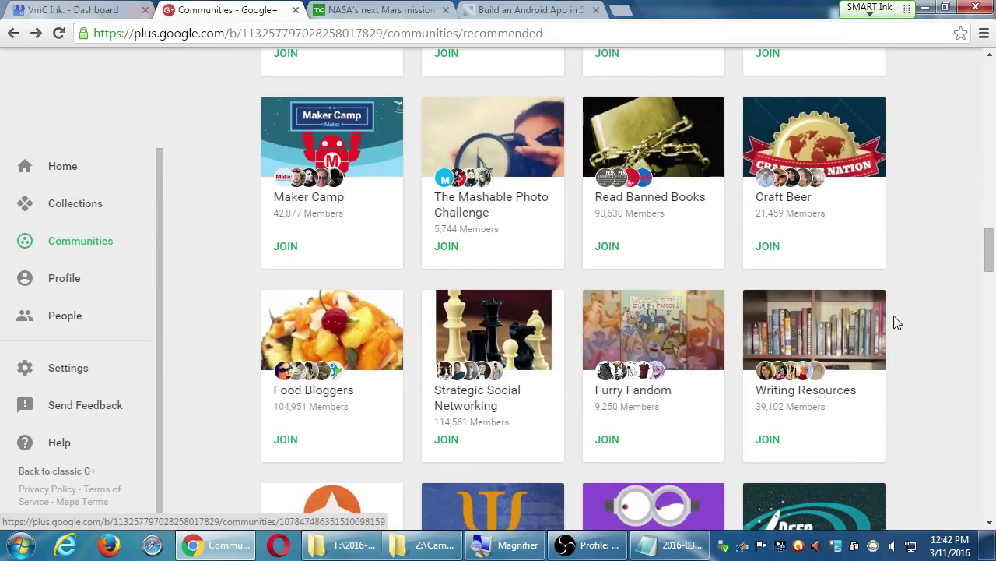
{"action": "scroll", "coordinate": [896, 325], "scroll_direction": "down", "scroll_amount": 3}
{"action": "scroll", "coordinate": [895, 324], "scroll_direction": "down", "scroll_amount": 3}
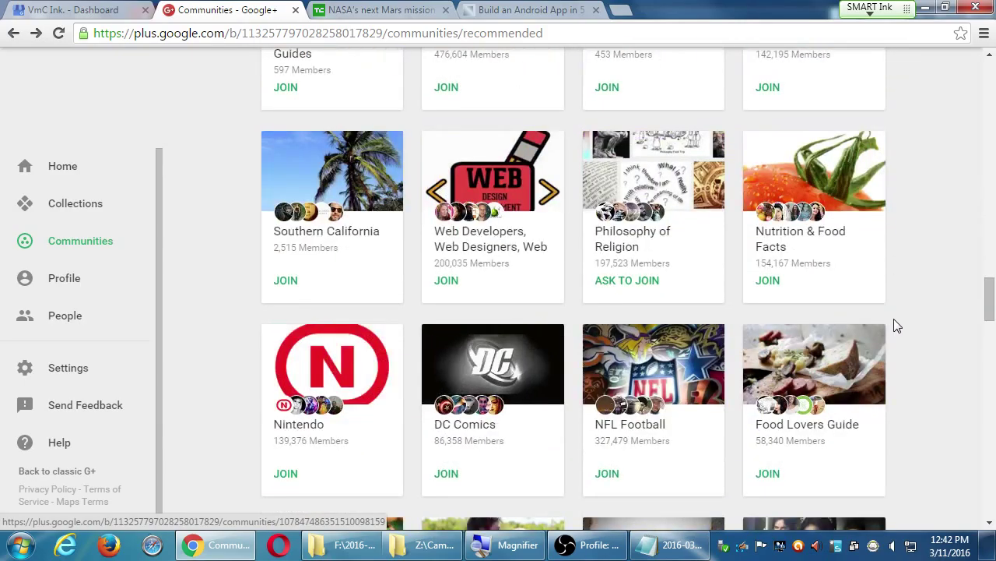
{"action": "scroll", "coordinate": [896, 325], "scroll_direction": "up", "scroll_amount": 4}
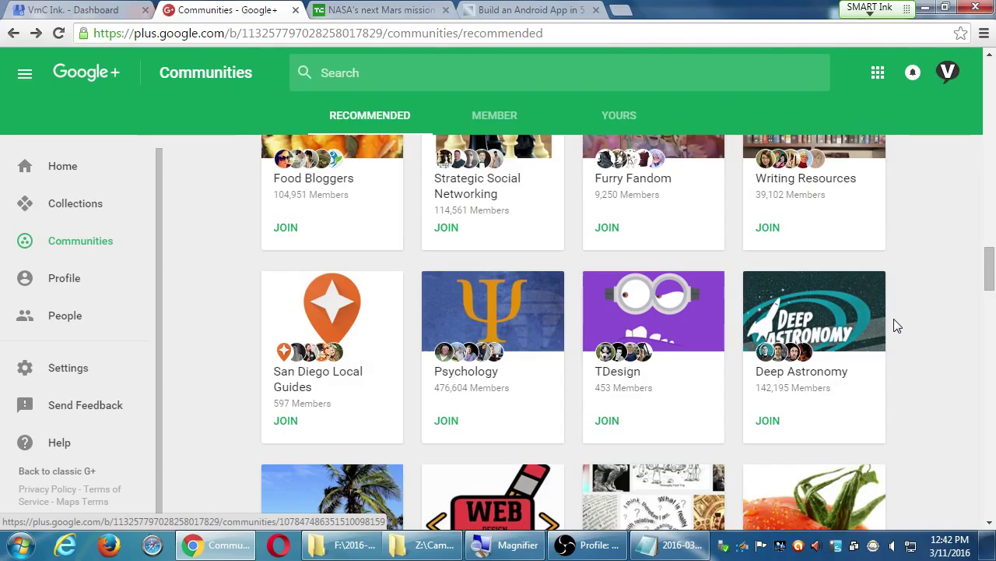
Step: Open the Food Bloggers community (104,951 members), browse its posts, and go back to Recommended
{"action": "left_click", "coordinate": [311, 167]}
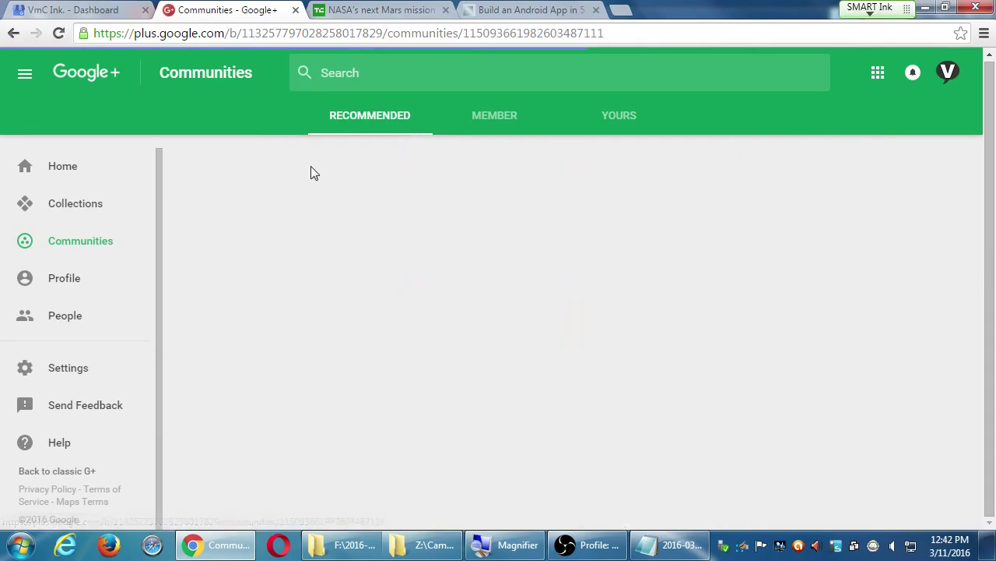
{"action": "scroll", "coordinate": [185, 368], "scroll_direction": "down", "scroll_amount": 3}
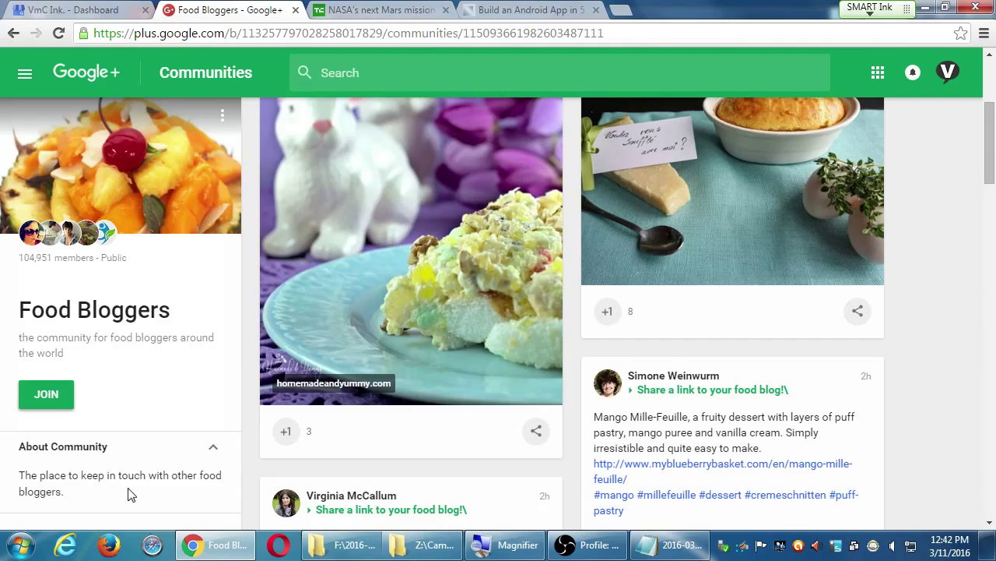
{"action": "scroll", "coordinate": [451, 400], "scroll_direction": "up", "scroll_amount": 3}
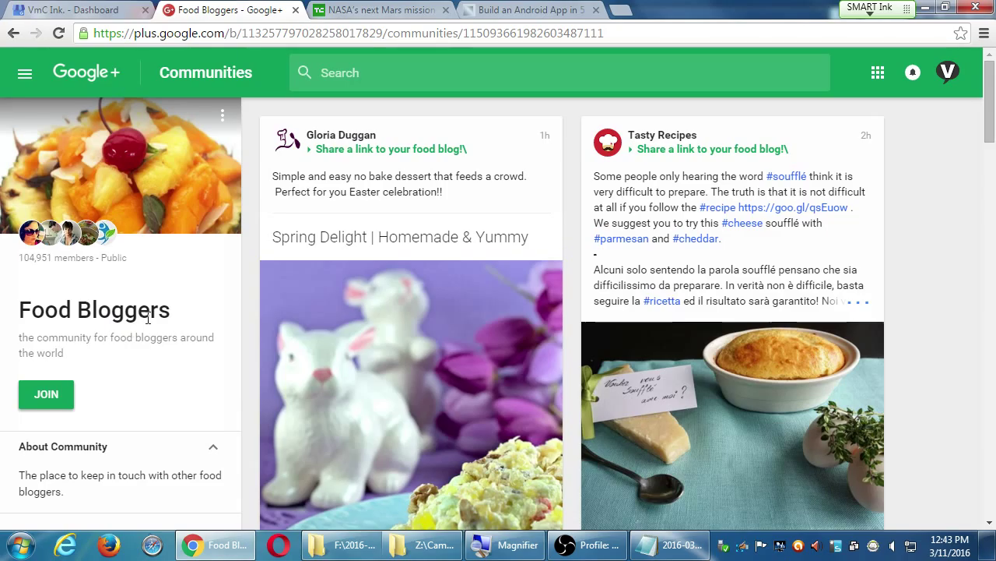
{"action": "scroll", "coordinate": [140, 436], "scroll_direction": "down", "scroll_amount": 4}
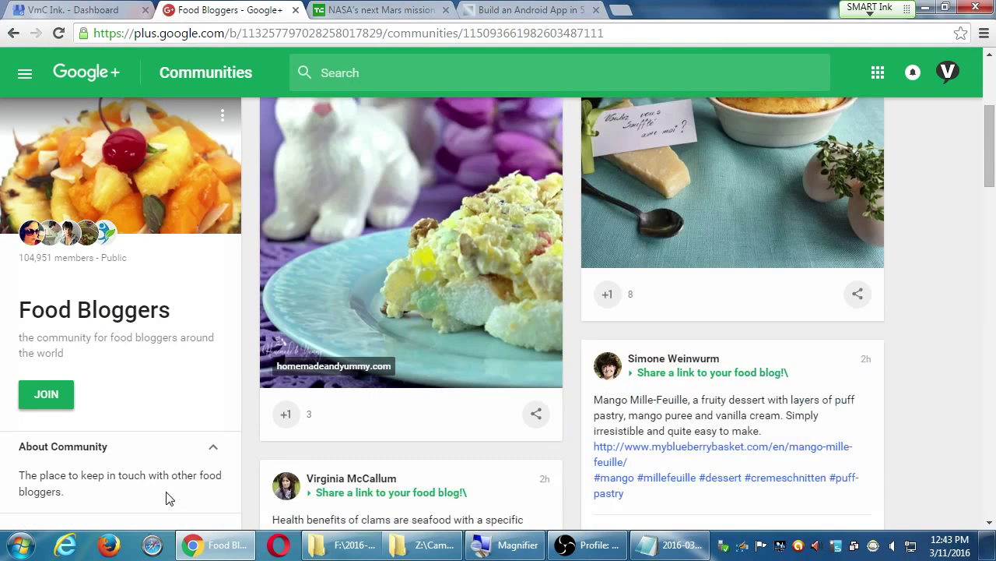
{"action": "scroll", "coordinate": [159, 446], "scroll_direction": "up", "scroll_amount": 4}
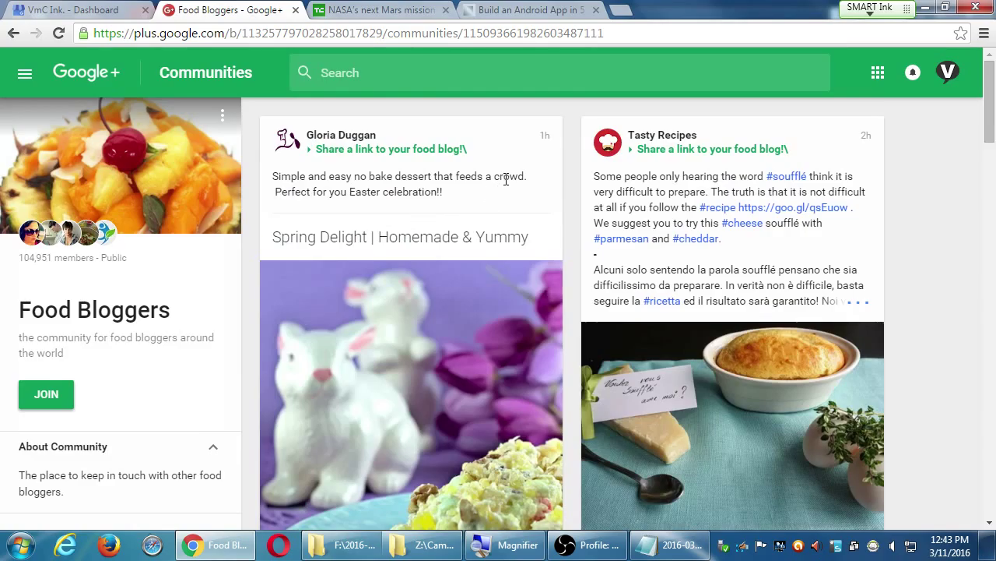
{"action": "key", "text": "super+plus"}
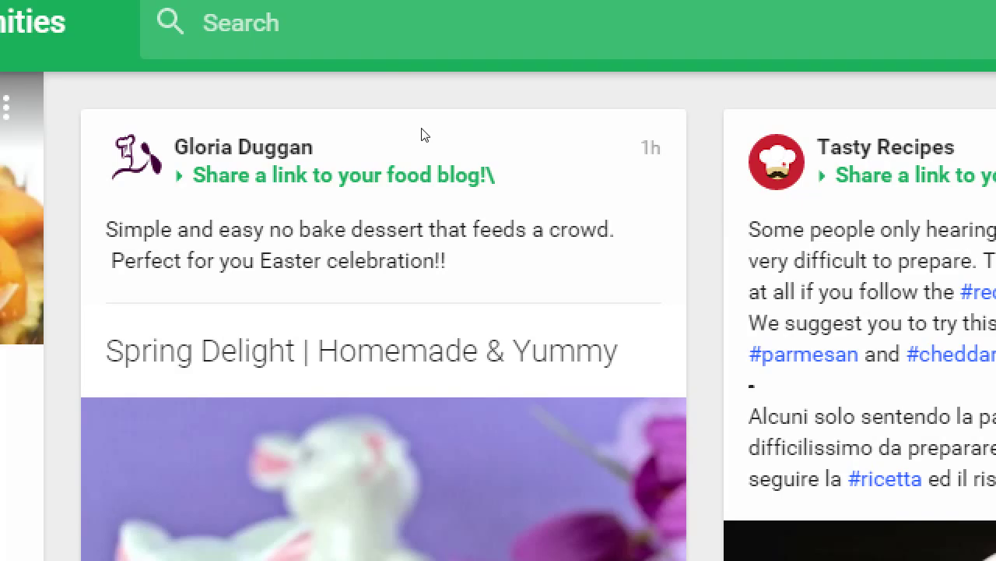
{"action": "key", "text": "super+minus"}
{"action": "key", "text": "alt+Left"}
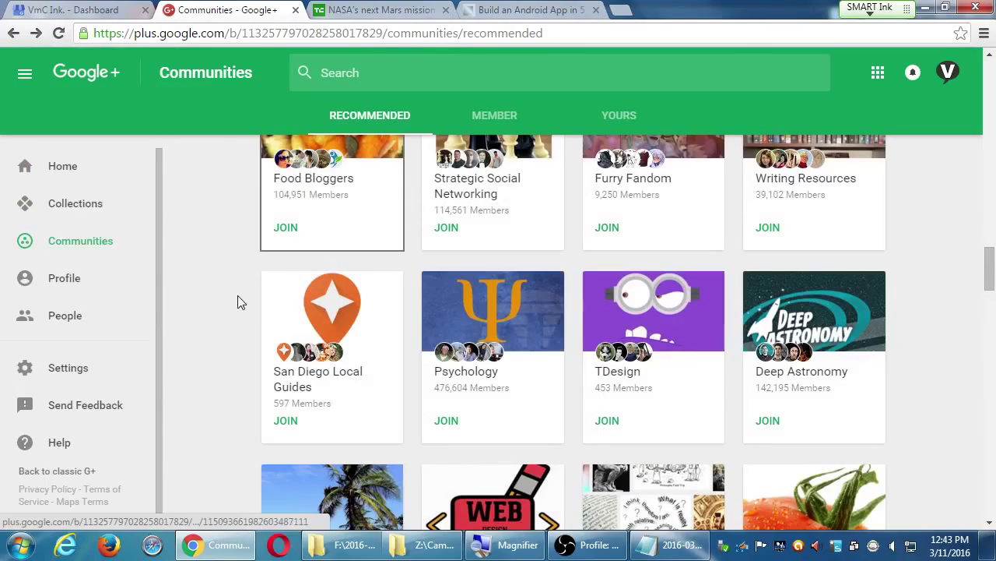
Step: Scroll through the Recommended communities grid, then switch to the Home stream
{"action": "scroll", "coordinate": [479, 364], "scroll_direction": "down", "scroll_amount": 3}
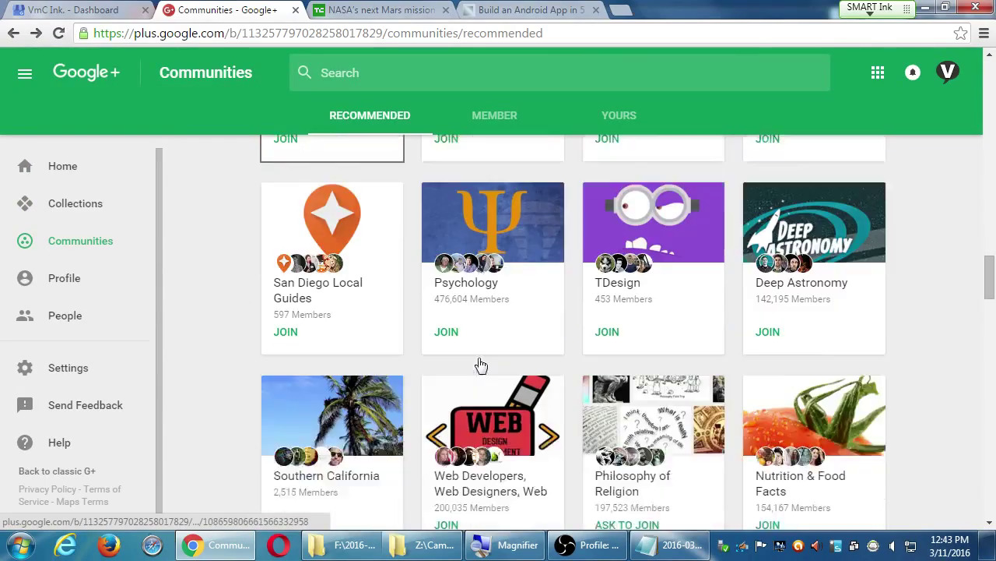
{"action": "scroll", "coordinate": [481, 366], "scroll_direction": "up", "scroll_amount": 10}
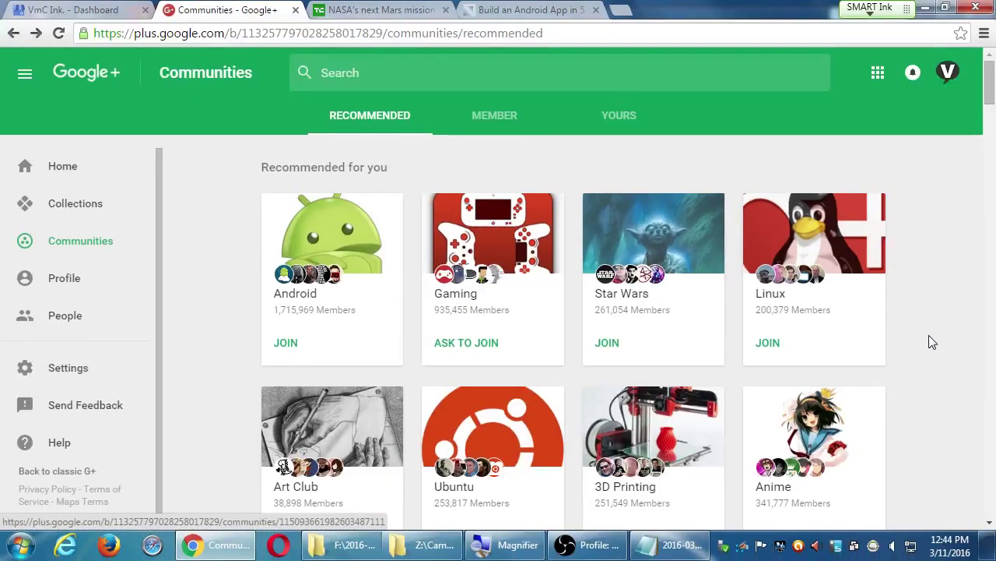
{"action": "scroll", "coordinate": [931, 343], "scroll_direction": "down", "scroll_amount": 3}
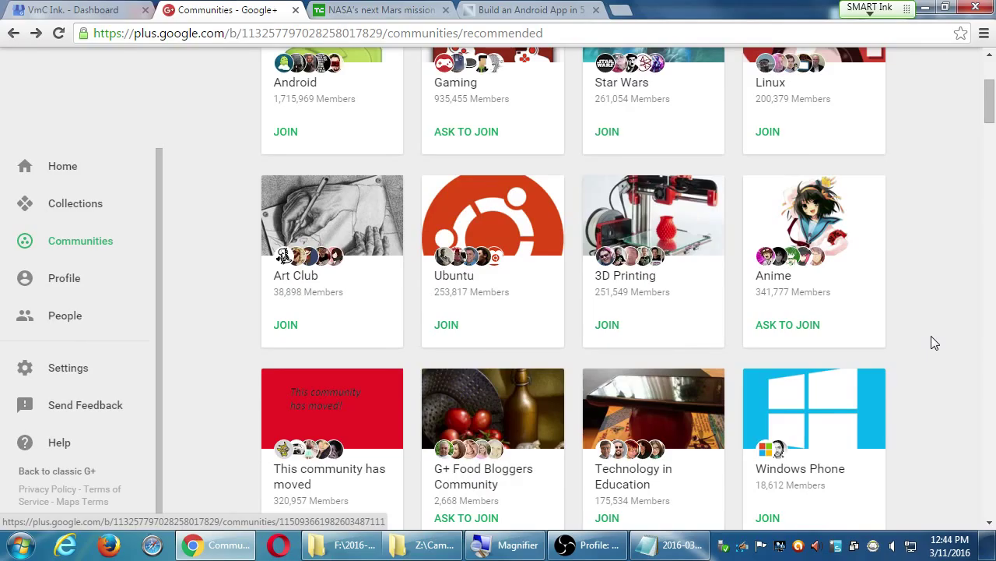
{"action": "scroll", "coordinate": [936, 337], "scroll_direction": "down", "scroll_amount": 10}
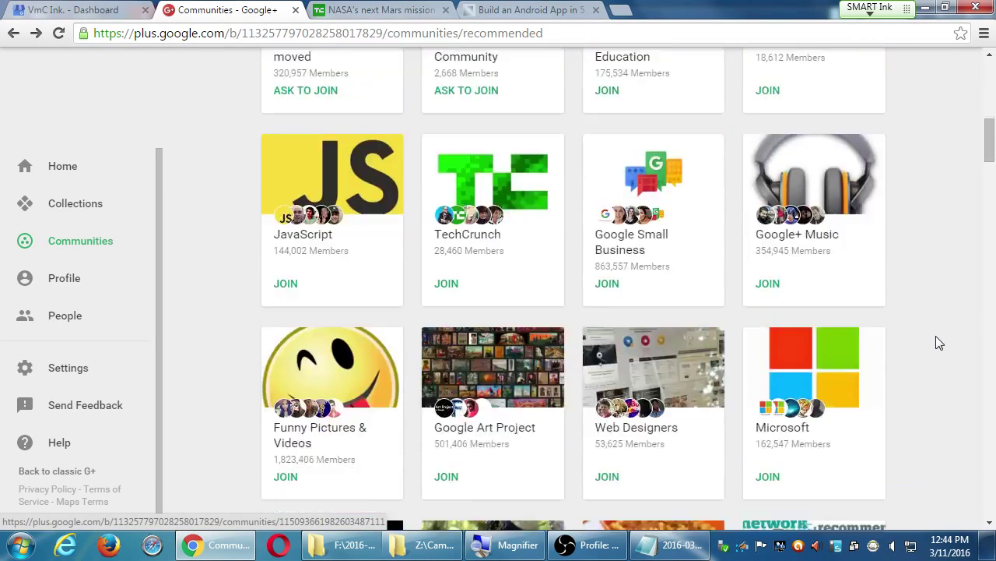
{"action": "scroll", "coordinate": [936, 337], "scroll_direction": "down", "scroll_amount": 10}
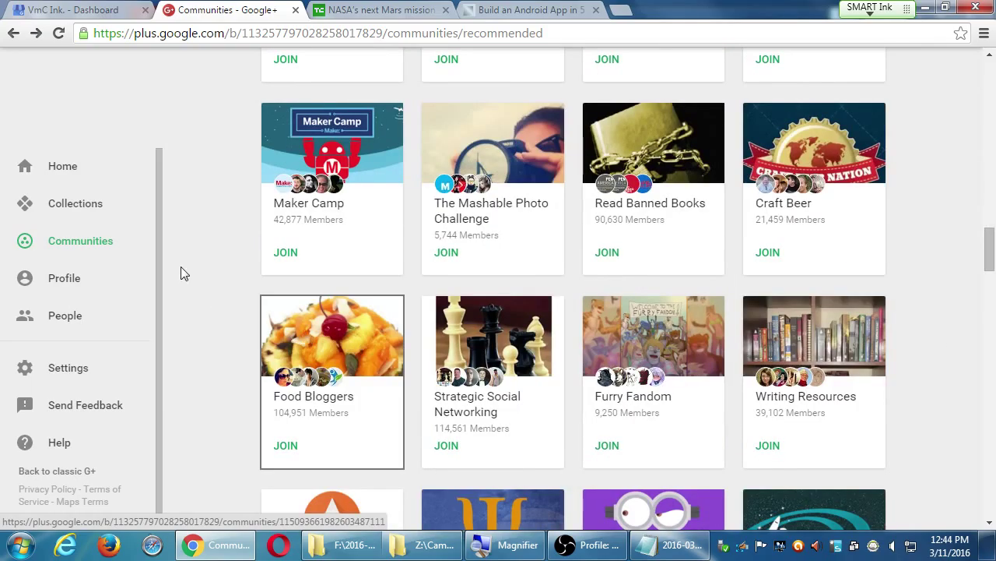
{"action": "left_click", "coordinate": [68, 176]}
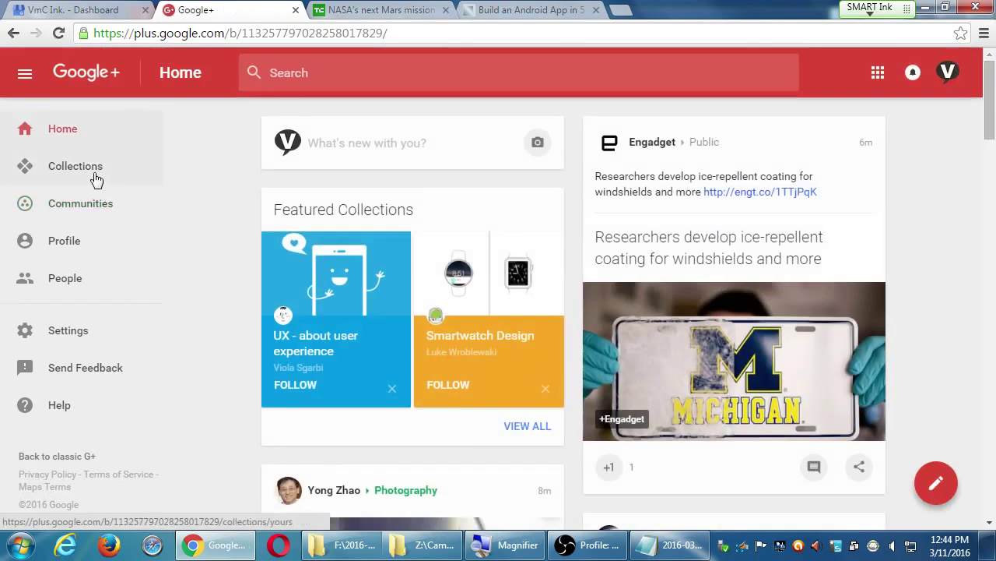
Step: View your own collections under Yours, then return to the Recommended communities tab
{"action": "left_click", "coordinate": [96, 170]}
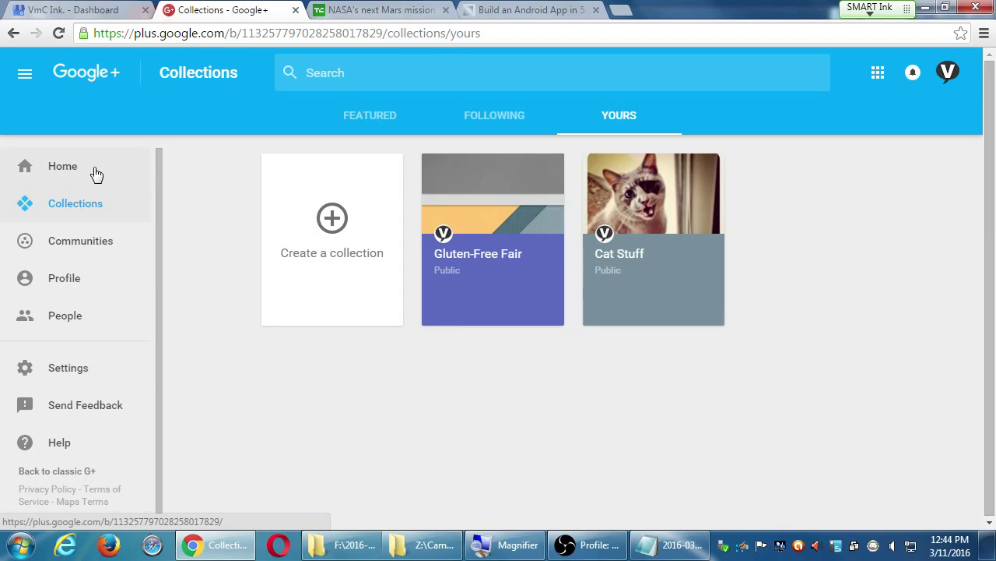
{"action": "left_click", "coordinate": [60, 253]}
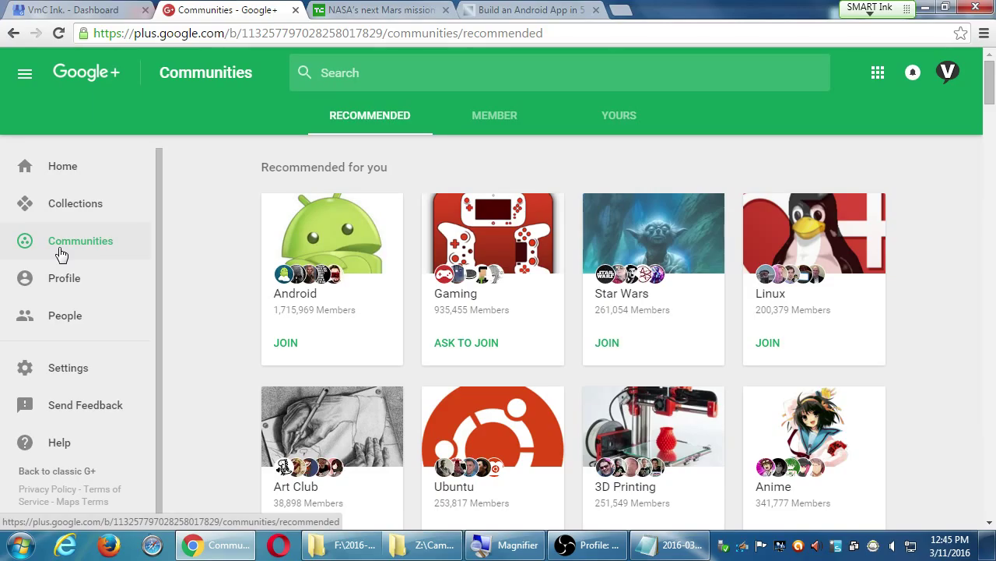
Step: Open the Android community, view its Nexus 6p screen-time poll, and glance at the notes
{"action": "left_click", "coordinate": [295, 241]}
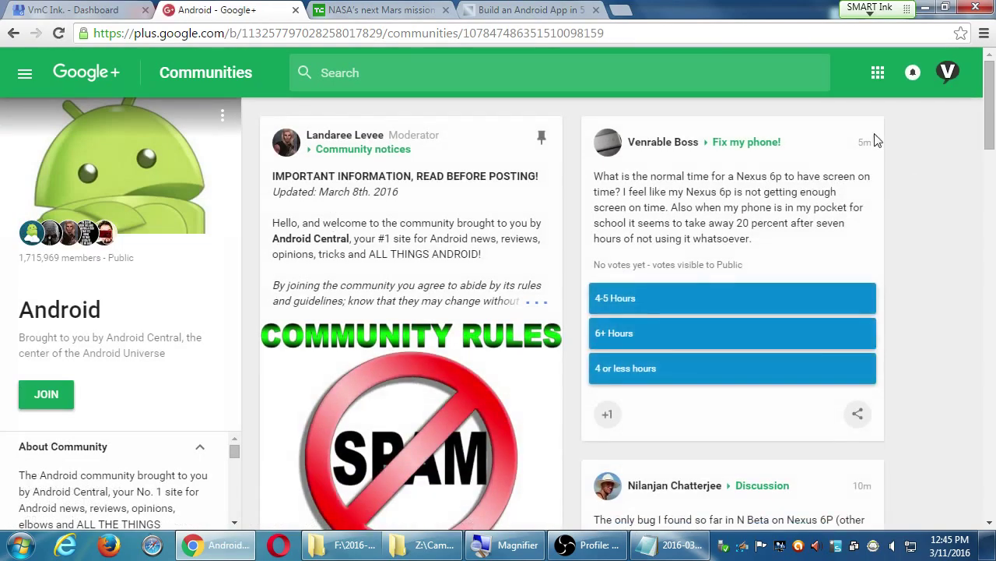
{"action": "left_click", "coordinate": [867, 147]}
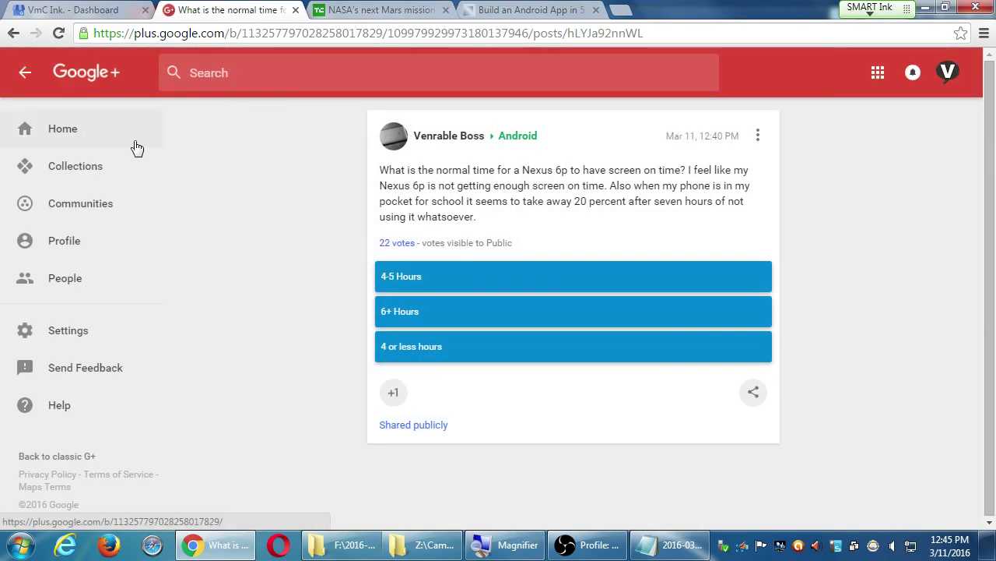
{"action": "left_click", "coordinate": [25, 72]}
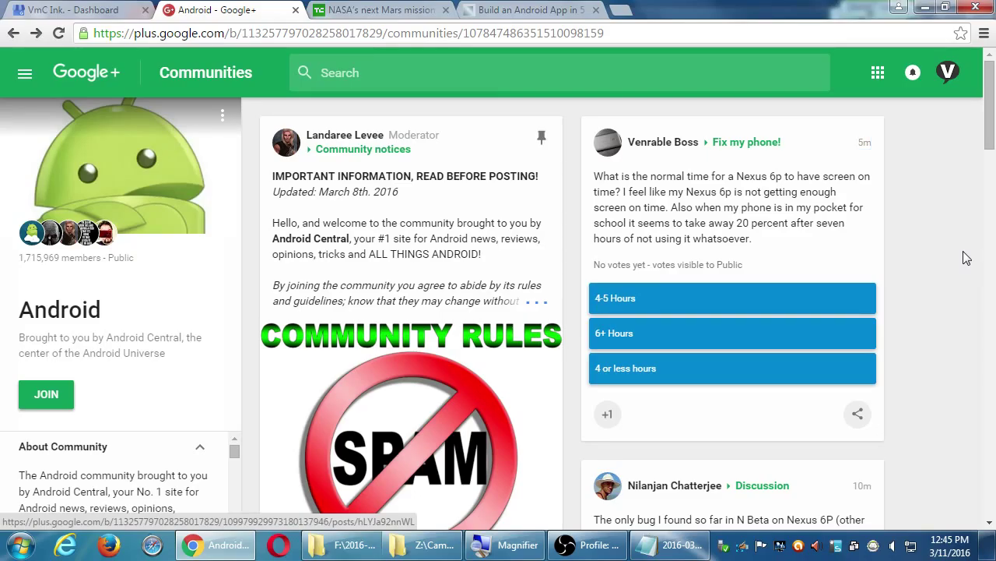
{"action": "left_click", "coordinate": [671, 545]}
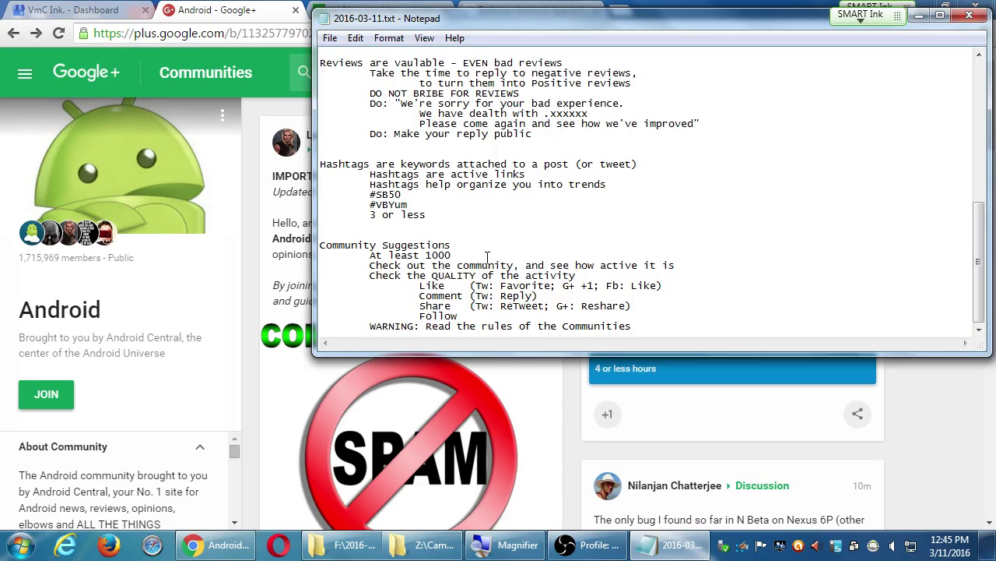
{"action": "left_click", "coordinate": [252, 255]}
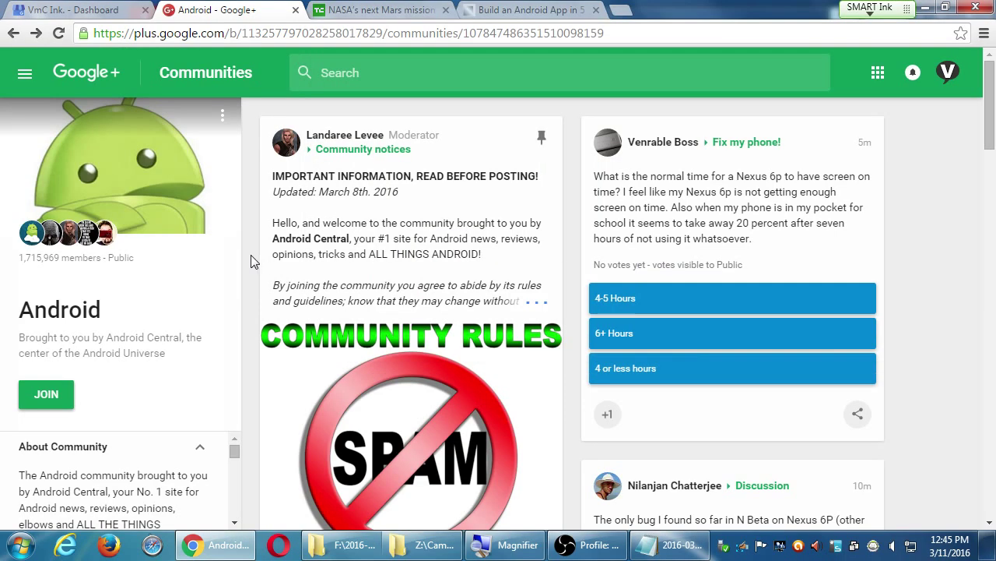
{"action": "scroll", "coordinate": [866, 179], "scroll_direction": "down", "scroll_amount": 4}
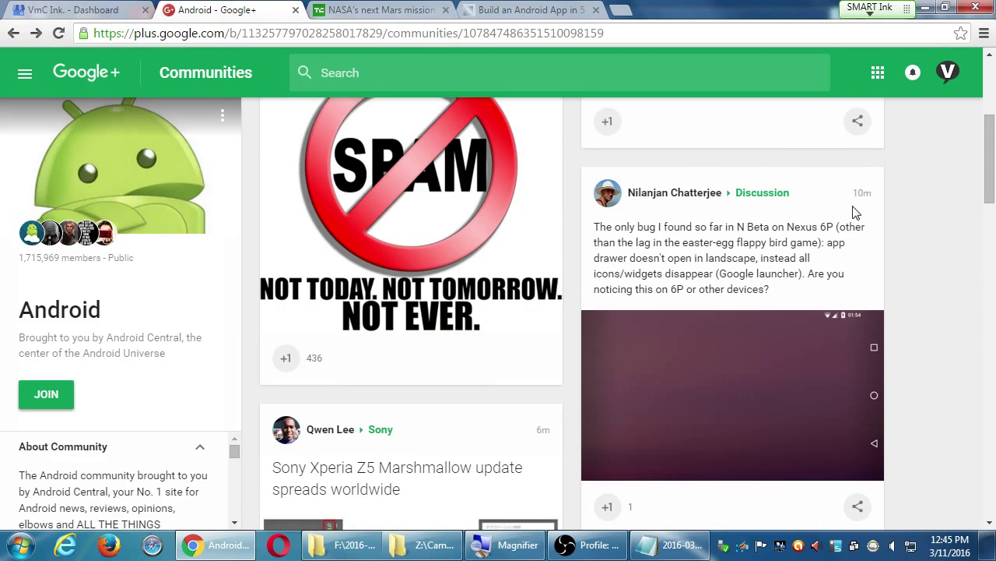
{"action": "scroll", "coordinate": [864, 212], "scroll_direction": "down", "scroll_amount": 8}
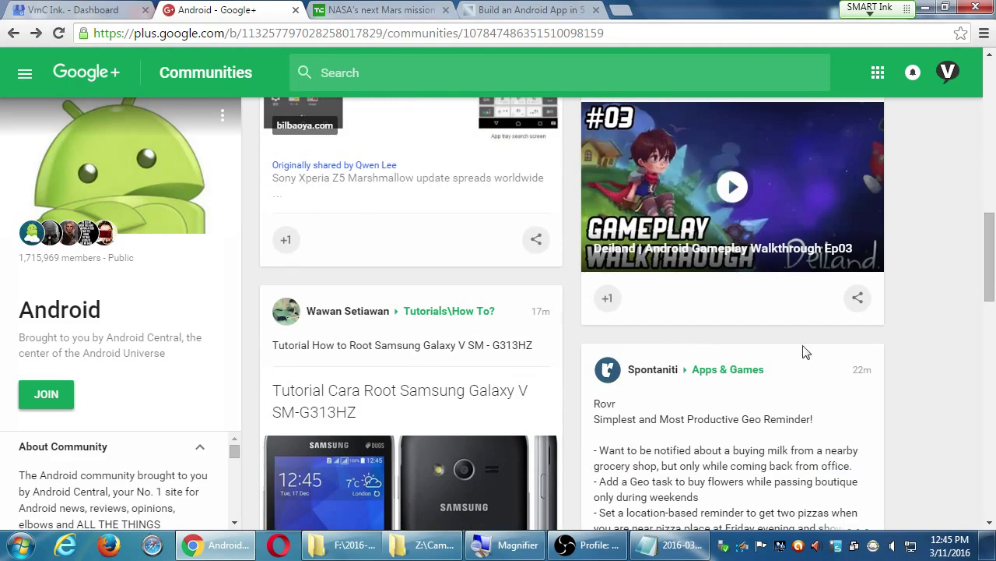
{"action": "scroll", "coordinate": [931, 365], "scroll_direction": "down", "scroll_amount": 12}
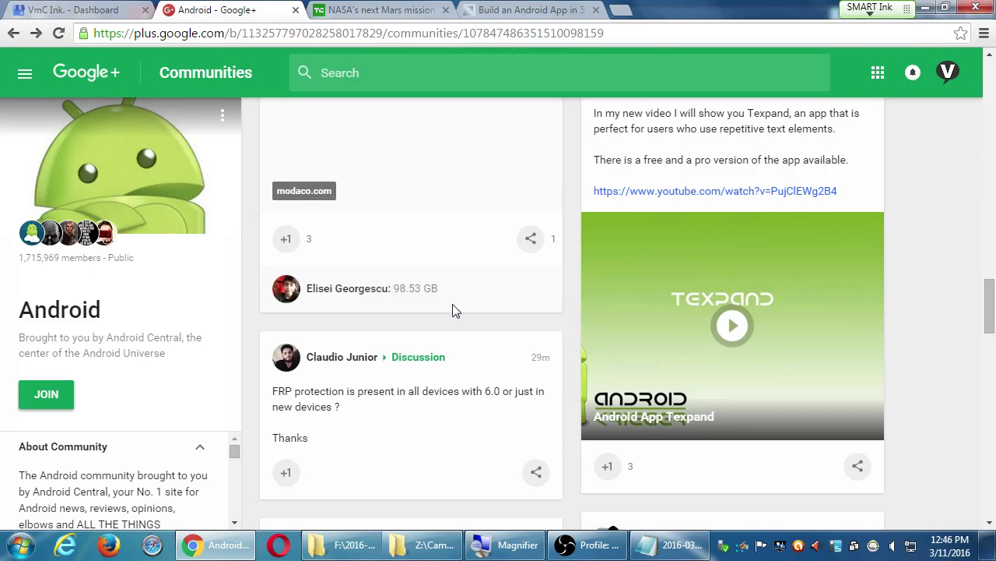
{"action": "scroll", "coordinate": [684, 418], "scroll_direction": "up", "scroll_amount": 2}
{"action": "scroll", "coordinate": [769, 433], "scroll_direction": "down", "scroll_amount": 1}
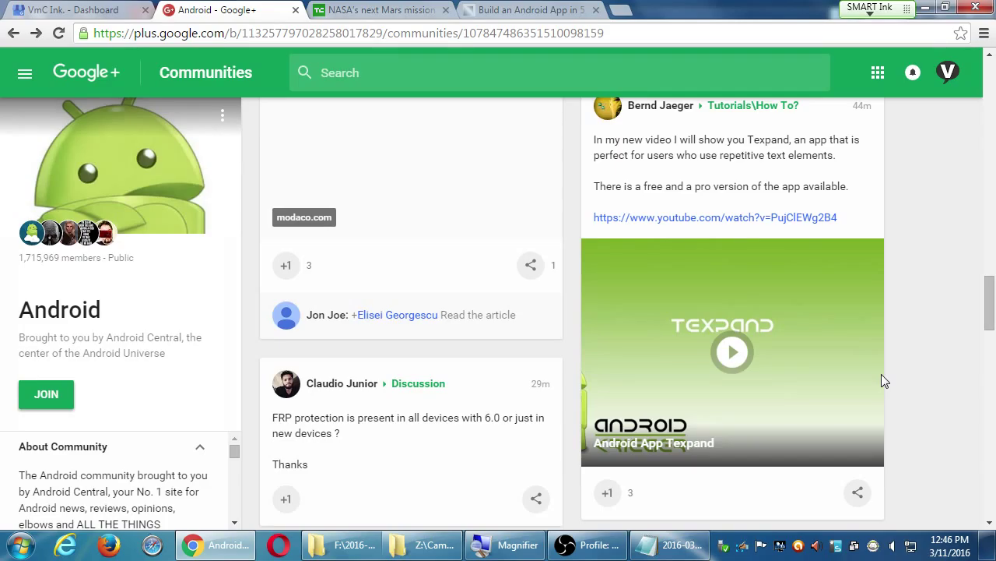
{"action": "scroll", "coordinate": [934, 273], "scroll_direction": "down", "scroll_amount": 4}
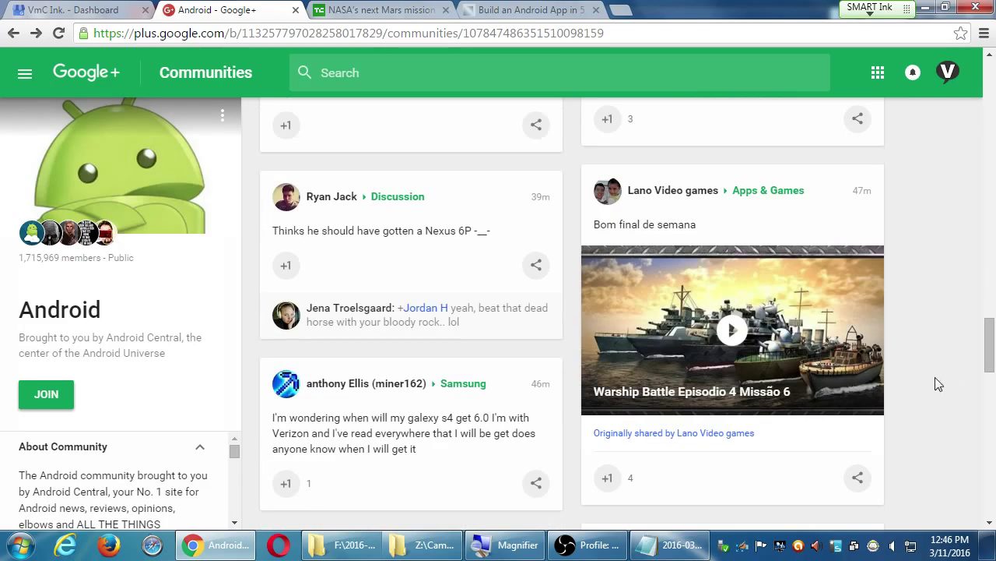
{"action": "scroll", "coordinate": [935, 377], "scroll_direction": "down", "scroll_amount": 5}
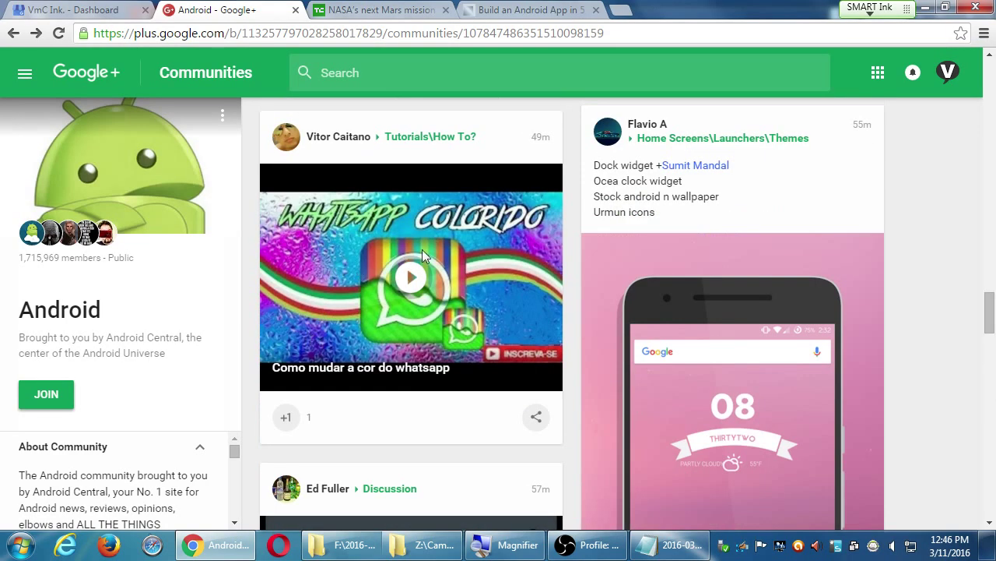
Step: After a last scroll through the Google+ feed, close Chrome and then the Notepad notes window
{"action": "scroll", "coordinate": [498, 288], "scroll_direction": "down", "scroll_amount": 3}
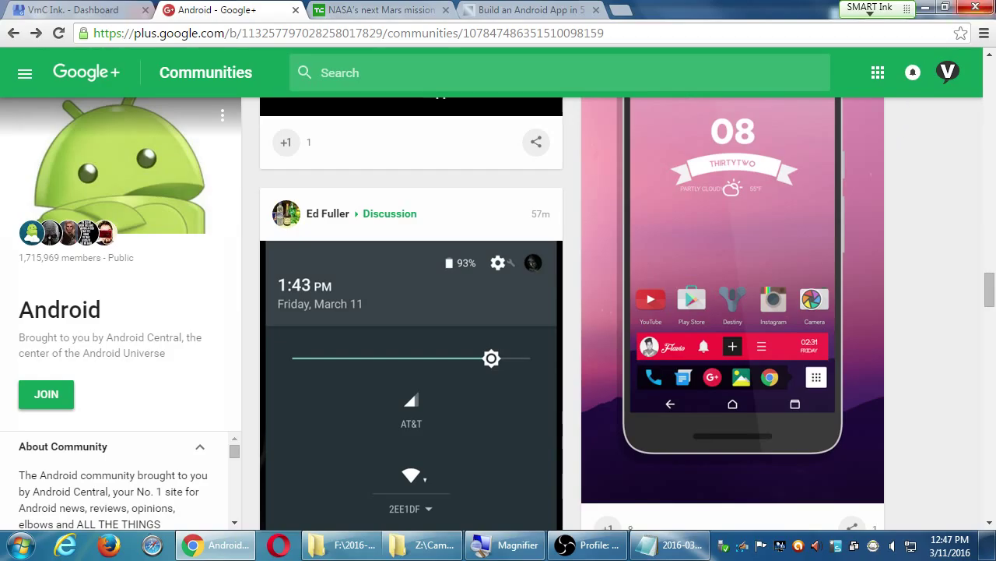
{"action": "left_click", "coordinate": [978, 6]}
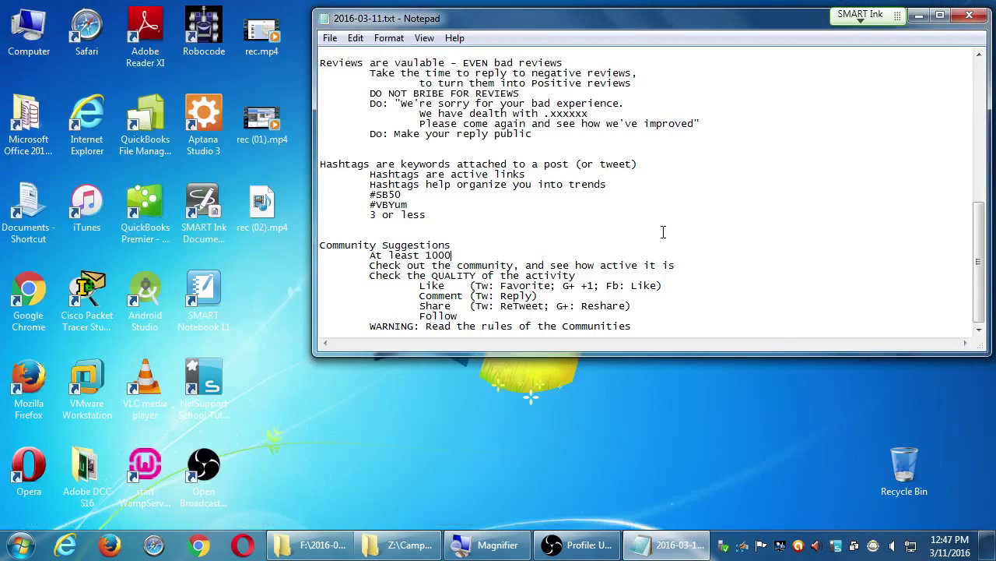
{"action": "left_click", "coordinate": [968, 15]}
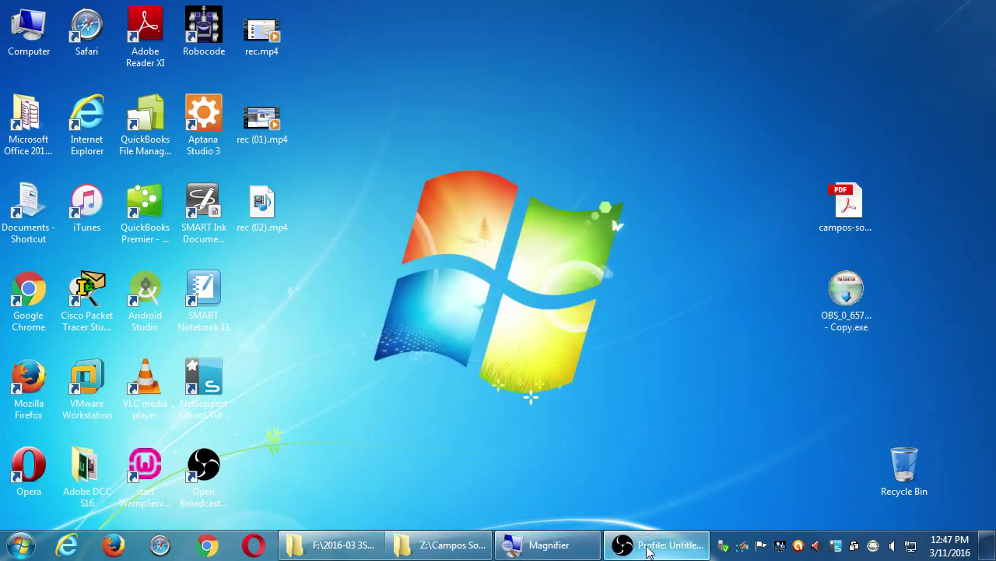